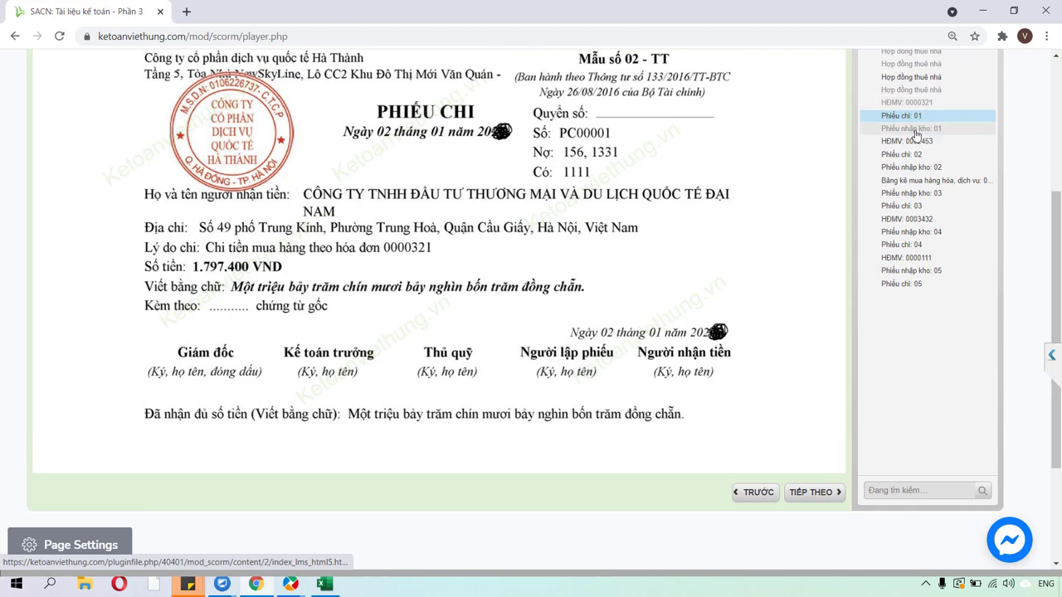
Step: Open Phiếu nhập kho: 01, and switch to Excel to examine the journal entry accounts 156, 1331 and 111 in rows 9 to 11
click(917, 128)
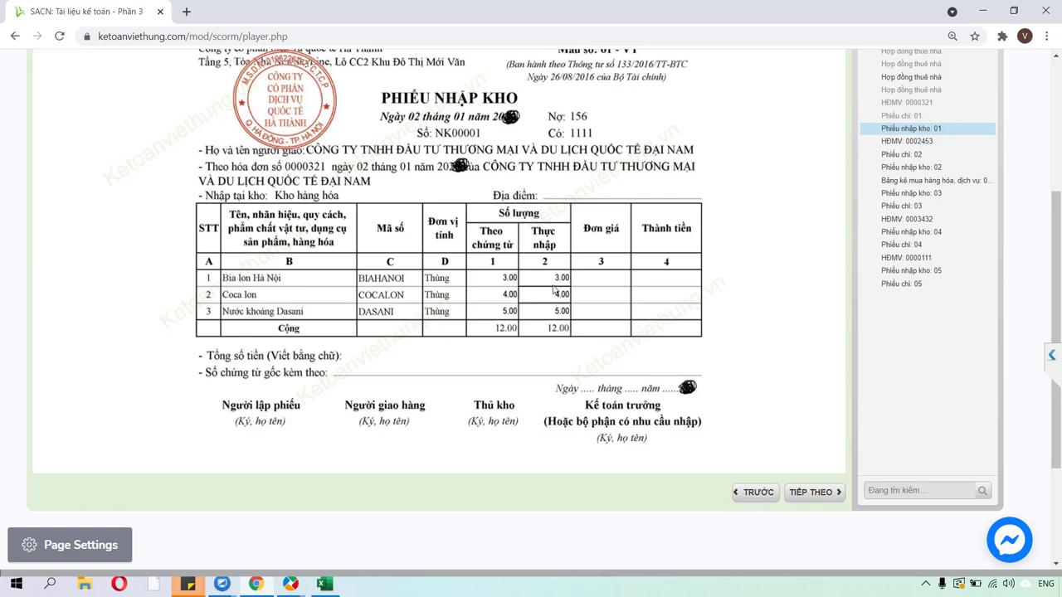
click(325, 583)
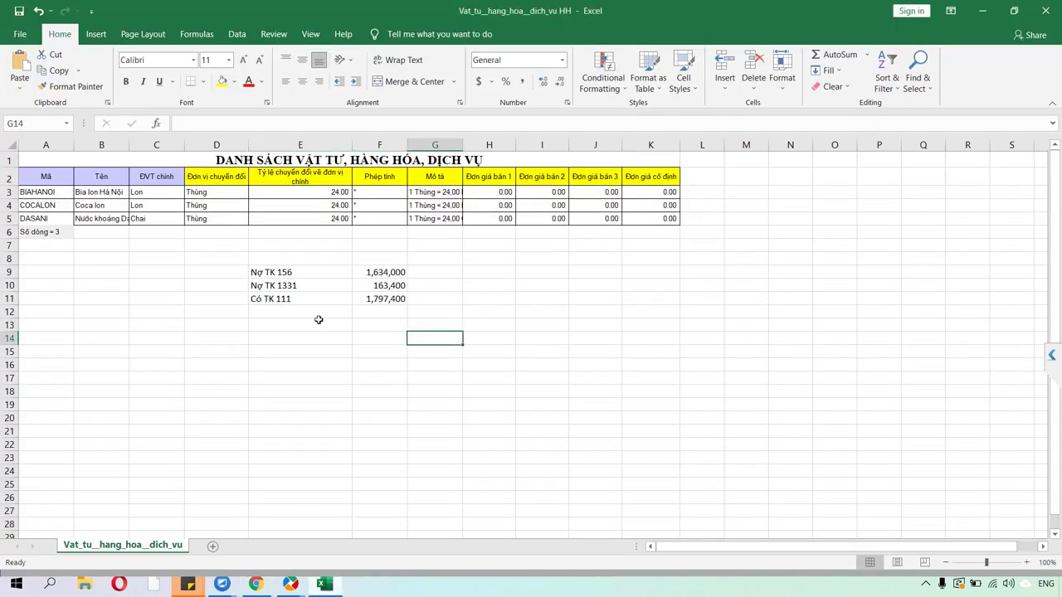
click(293, 274)
drag(294, 274, 382, 265)
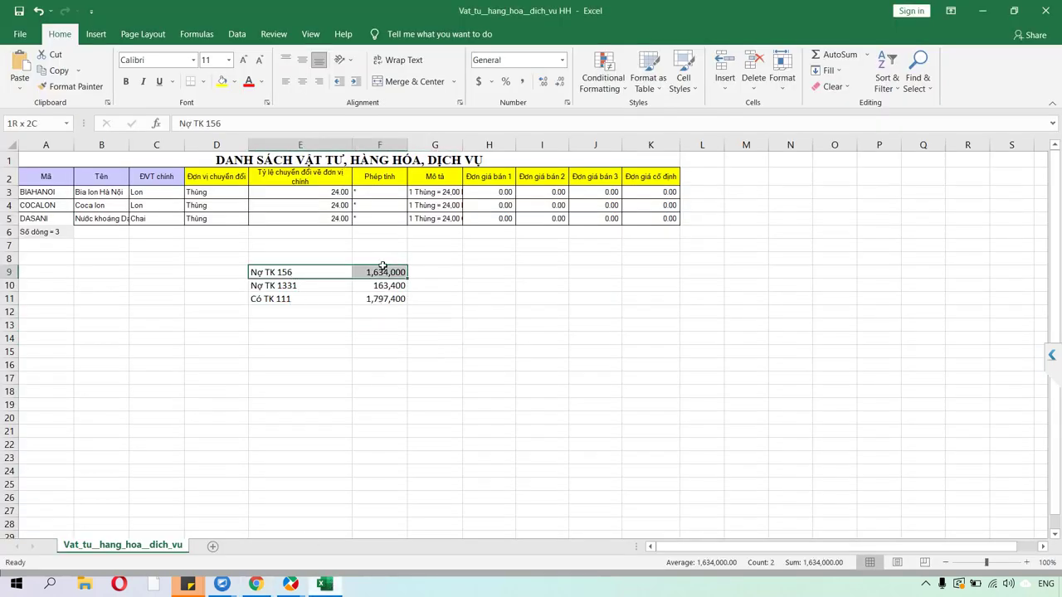
click(322, 287)
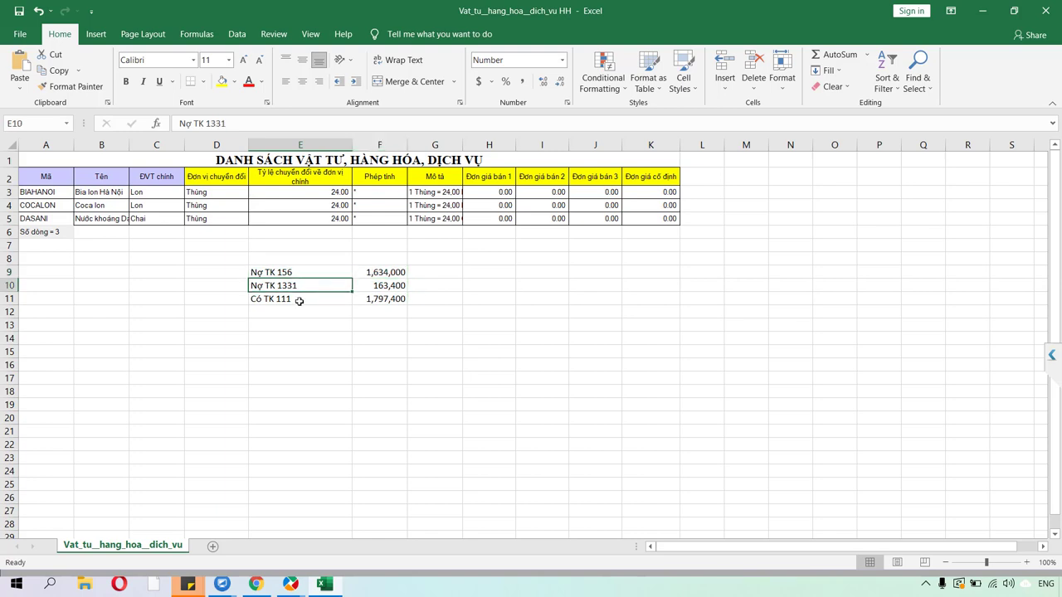
click(299, 300)
double_click(309, 286)
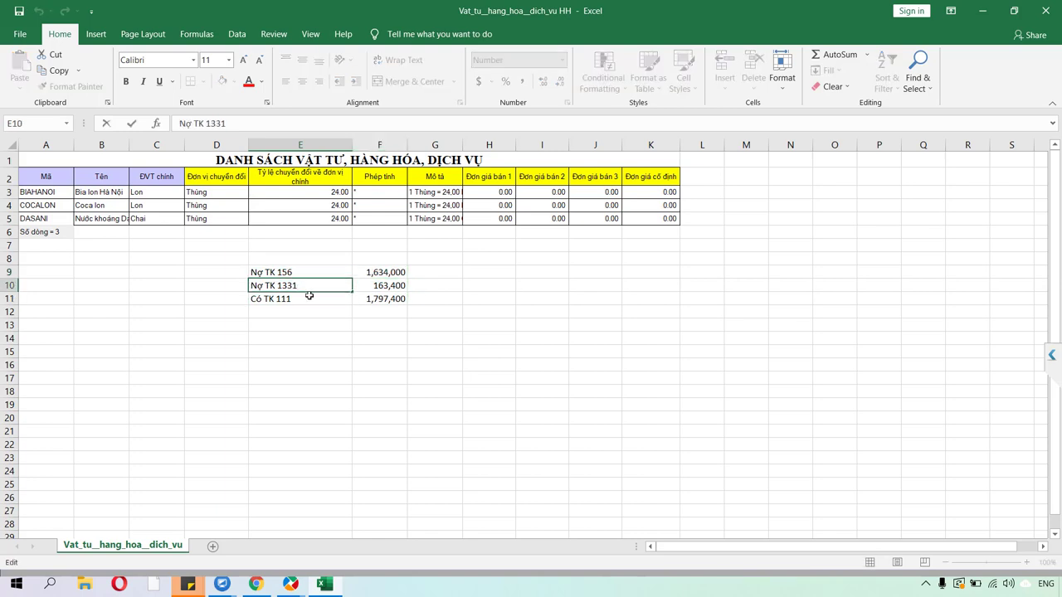
click(310, 296)
click(310, 286)
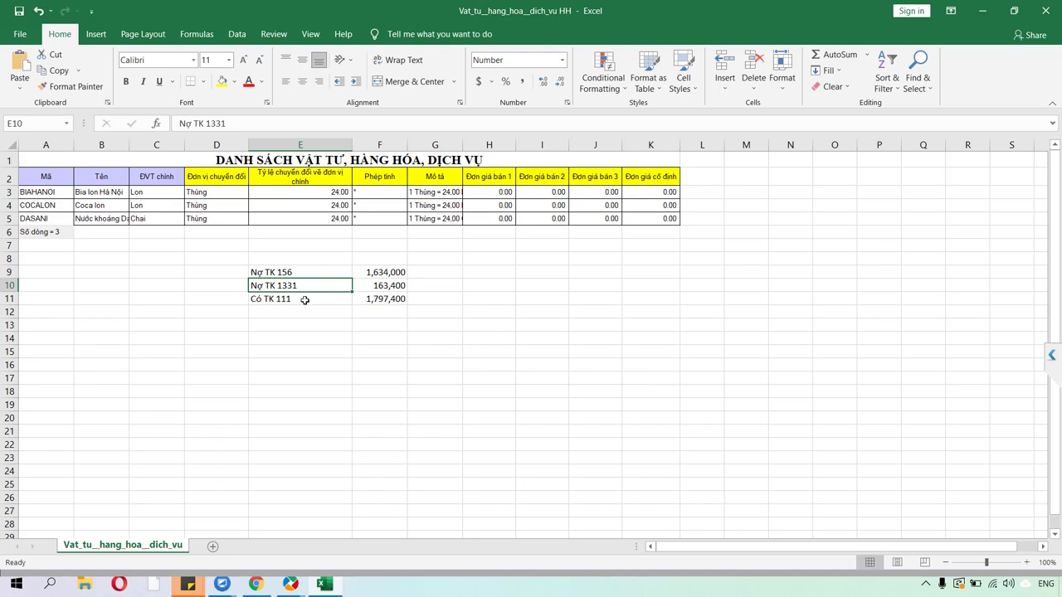
click(305, 299)
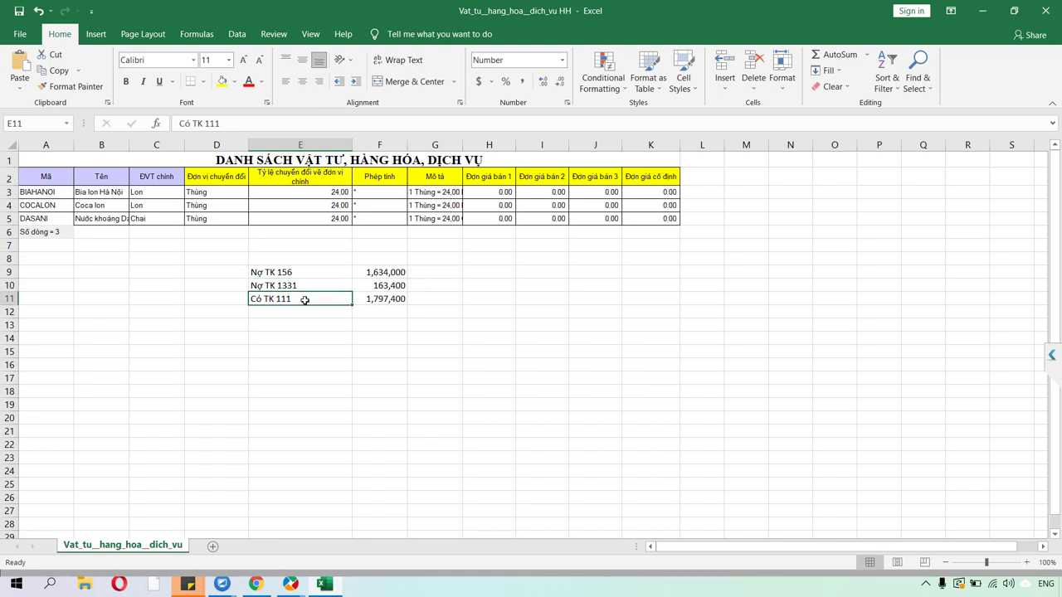
mouse_move(307, 274)
mouse_down()
mouse_move(316, 302)
mouse_move(312, 285)
mouse_up()
click(308, 288)
key(Up)
key(Down)
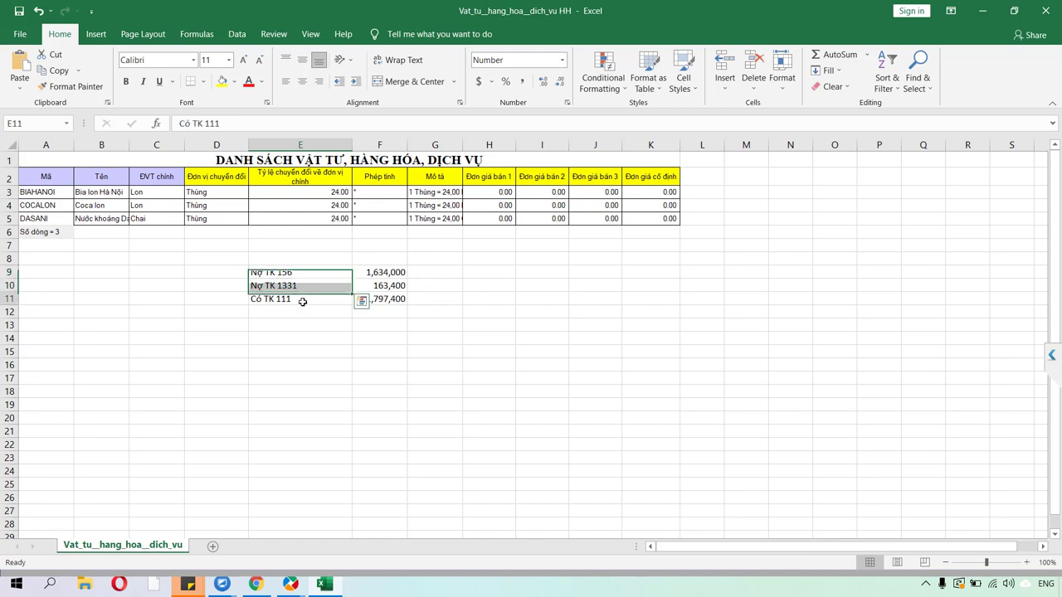
click(303, 301)
Step: Review the debit and credit amounts of the journal entry in F9:F11
drag(386, 270, 382, 286)
click(377, 298)
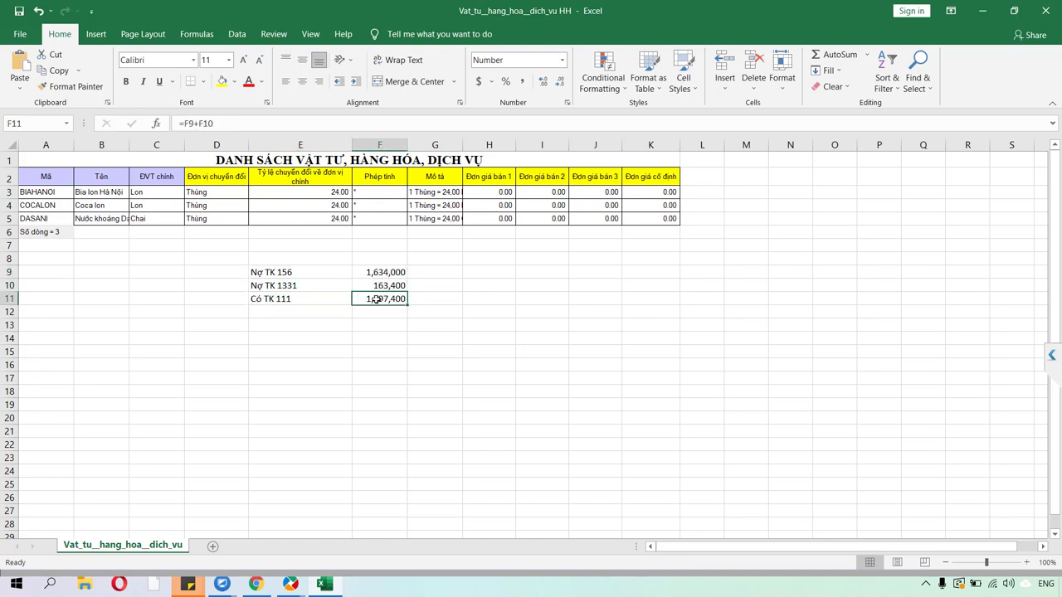
drag(412, 272, 414, 284)
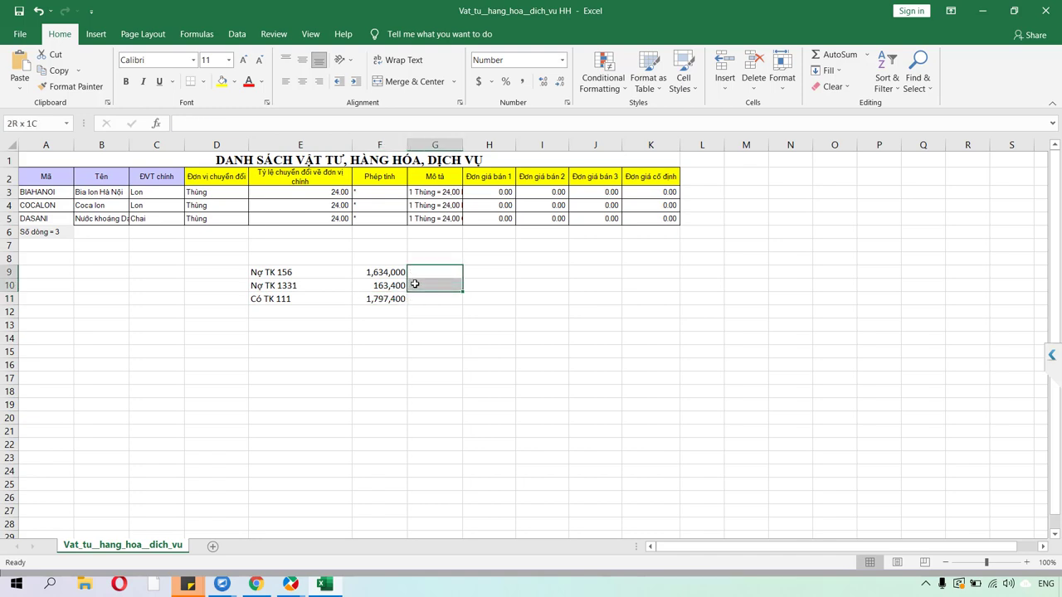
drag(414, 283, 414, 285)
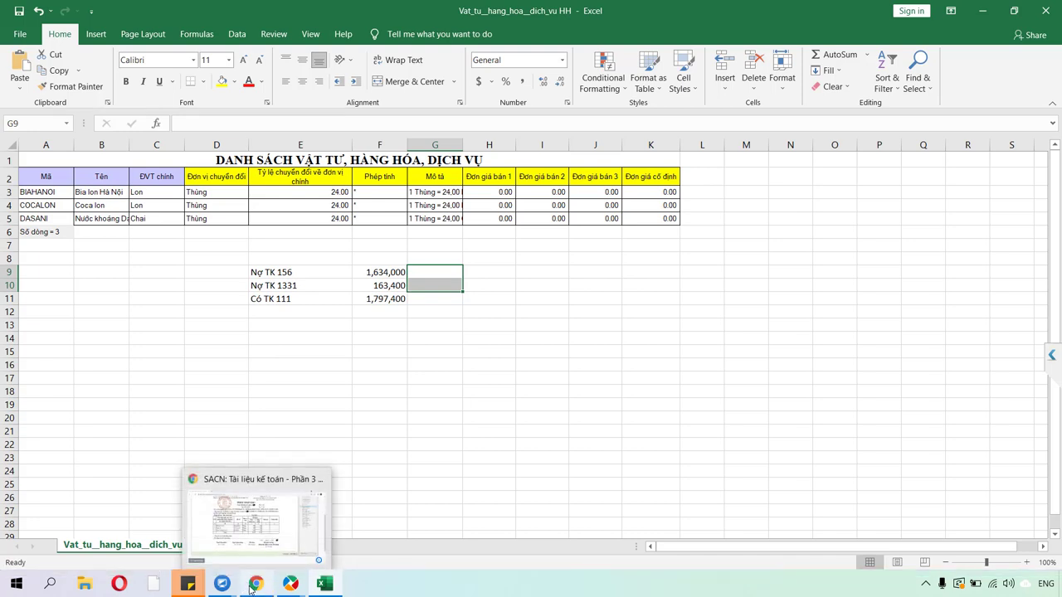
click(448, 323)
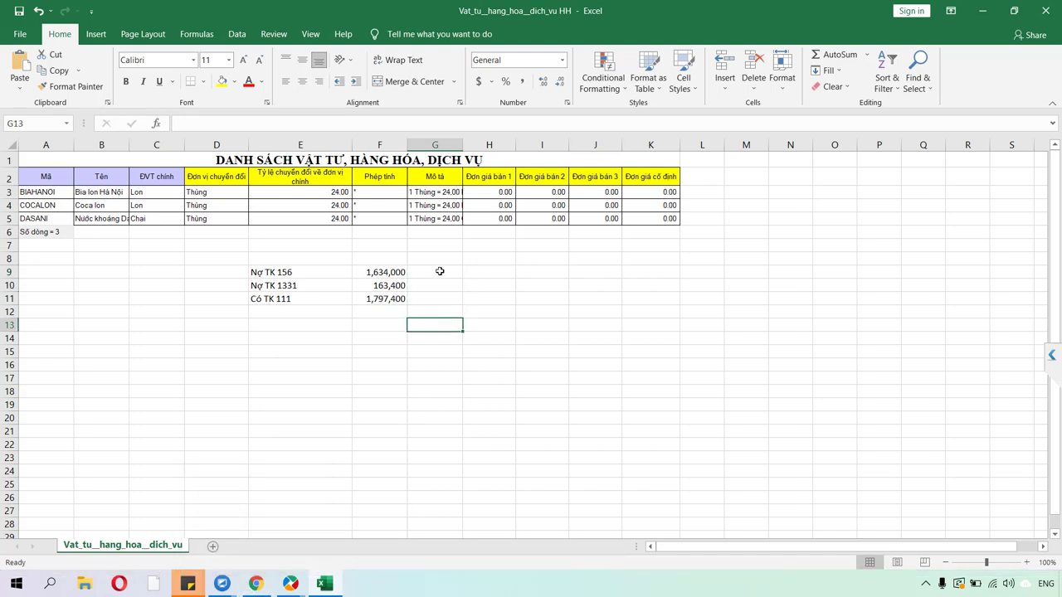
drag(441, 273, 434, 284)
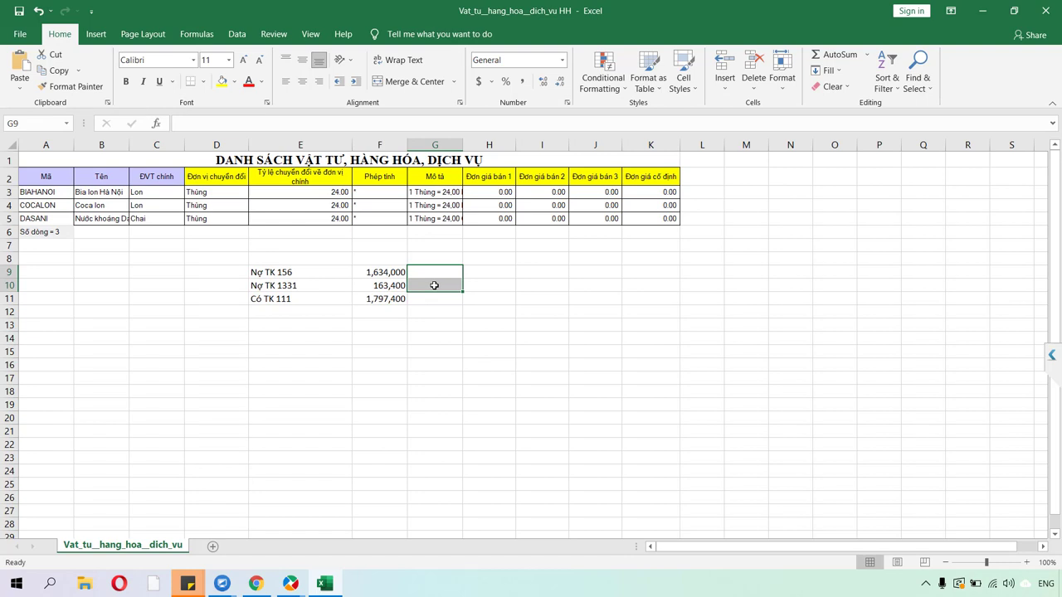
Step: Switch to Chrome and open the purchase invoice (HĐMV) that precedes Phiếu chi: 01 to read its details
key(alt+Tab)
click(907, 102)
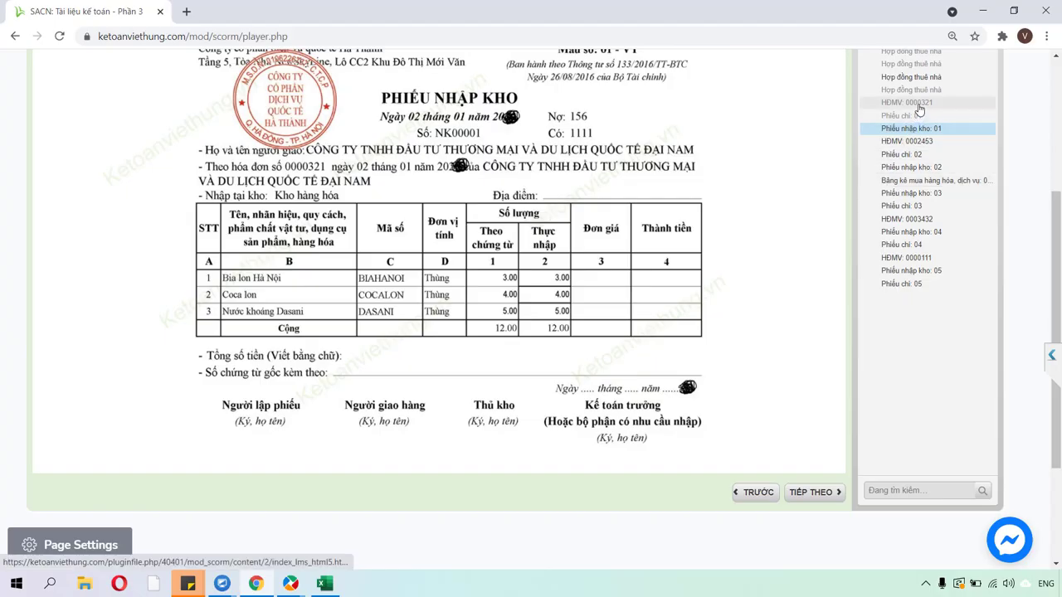
drag(827, 207, 840, 228)
scroll(840, 229, up, 1)
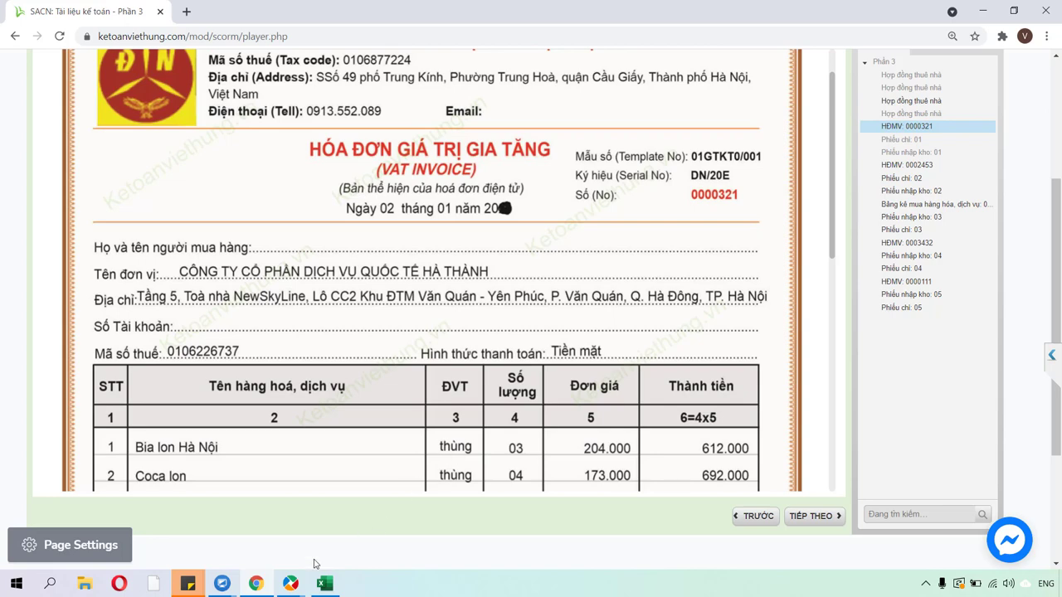
Step: Switch to Excel and examine the item codes, main units and conversion units of the three goods in rows 3 to 5
click(324, 583)
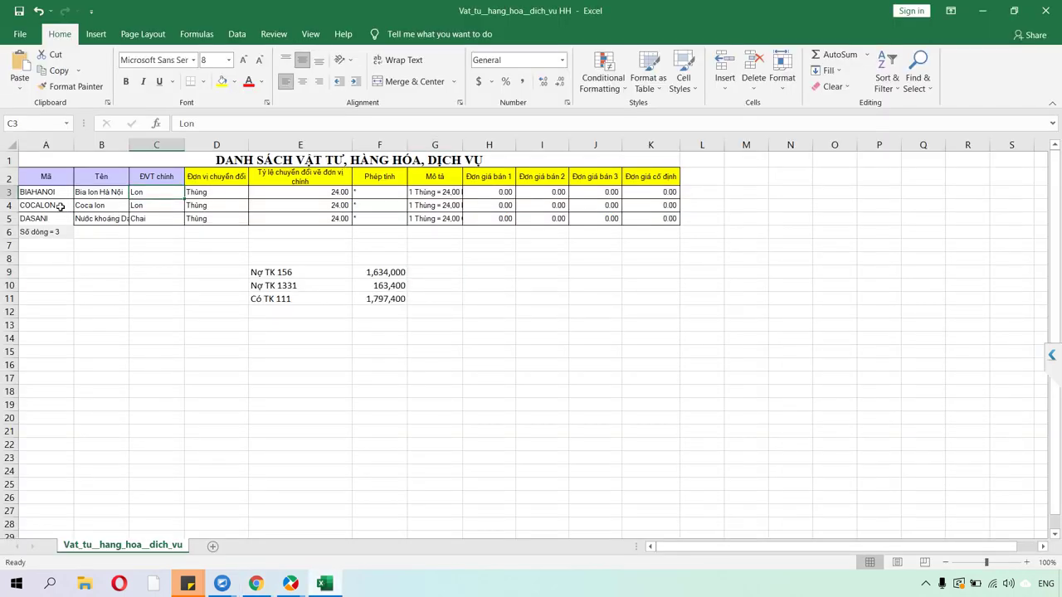
drag(48, 192, 52, 218)
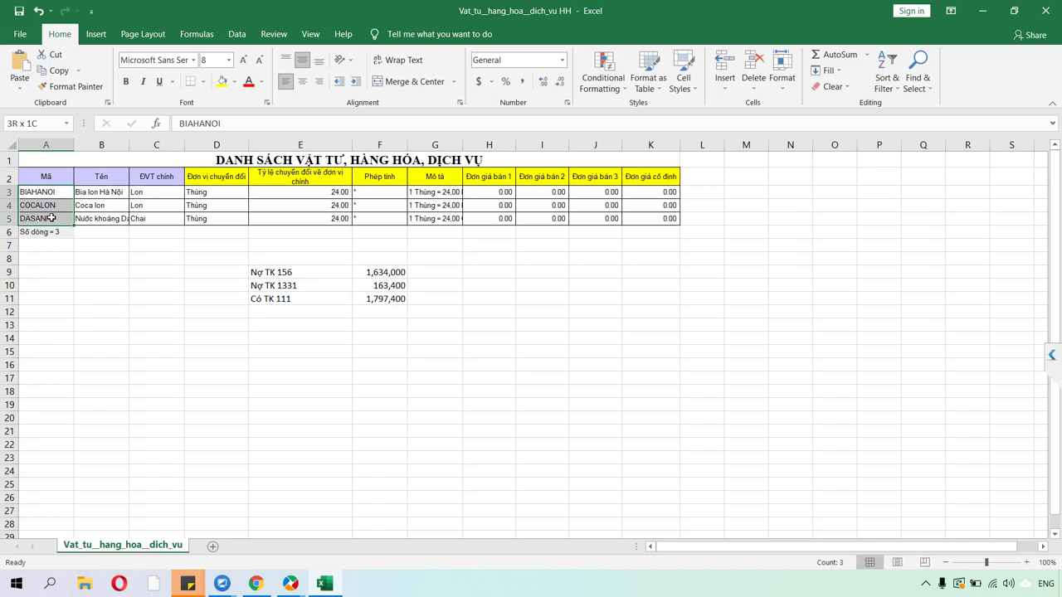
drag(217, 191, 213, 218)
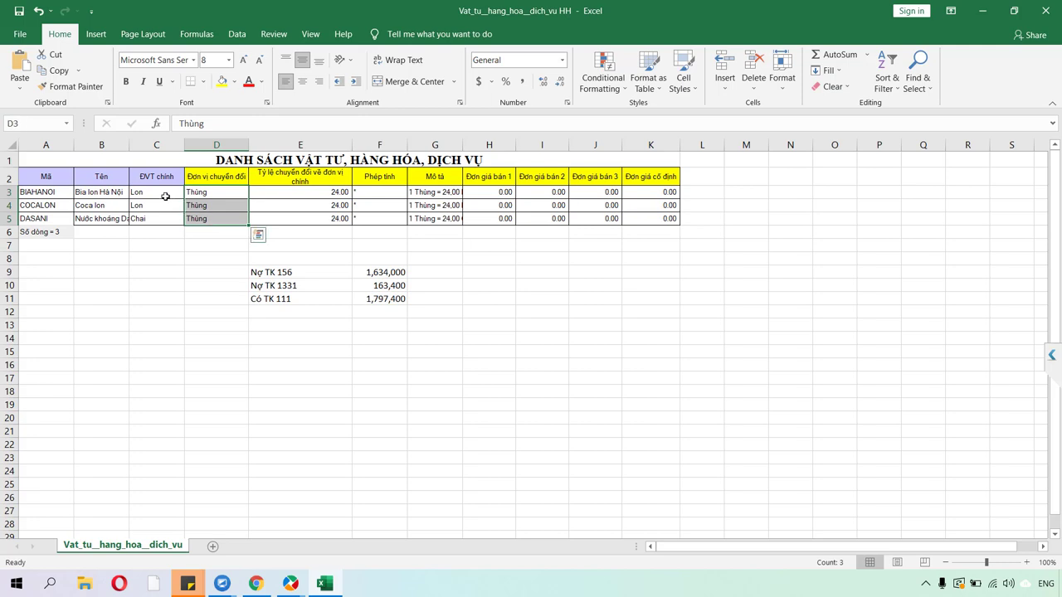
drag(166, 196, 168, 219)
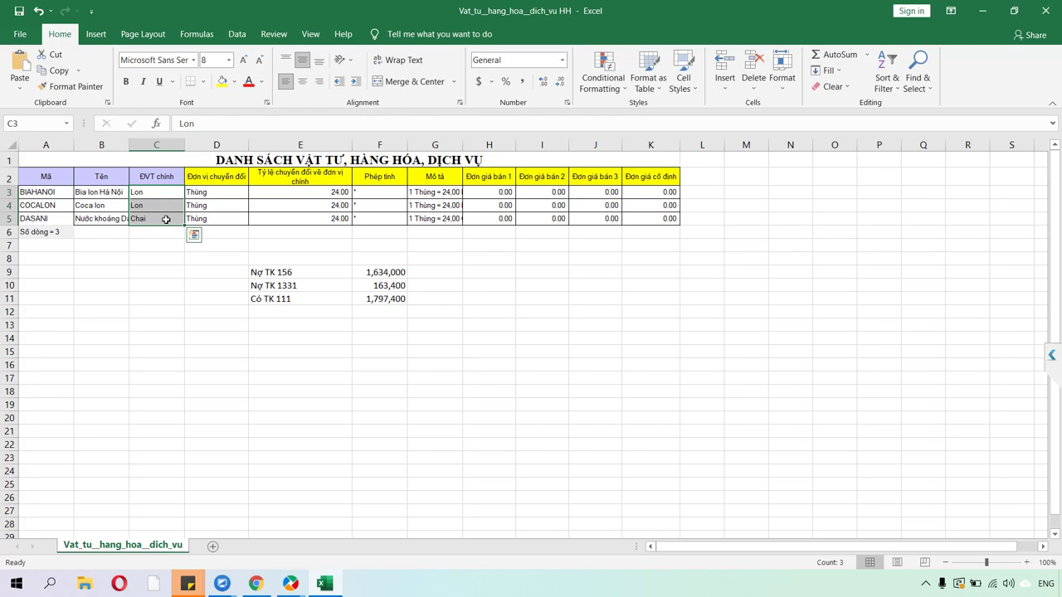
click(204, 179)
drag(204, 190, 209, 216)
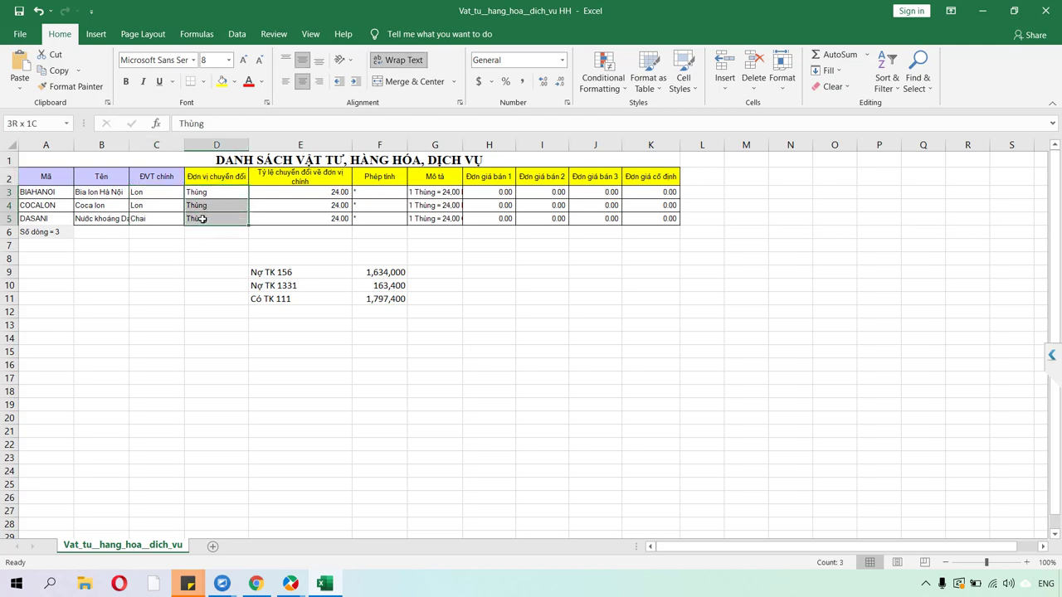
click(157, 172)
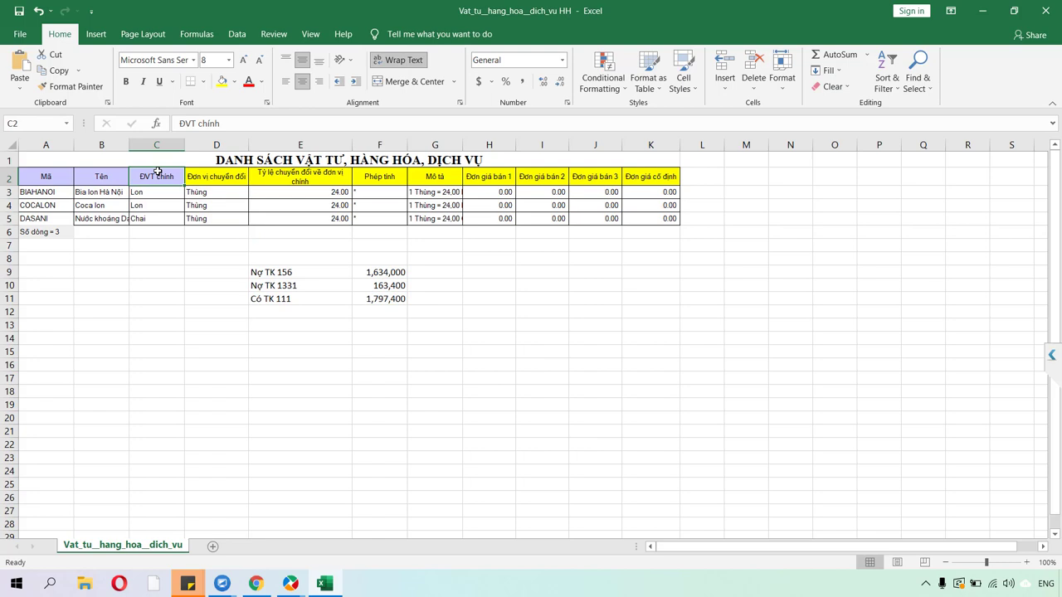
click(204, 191)
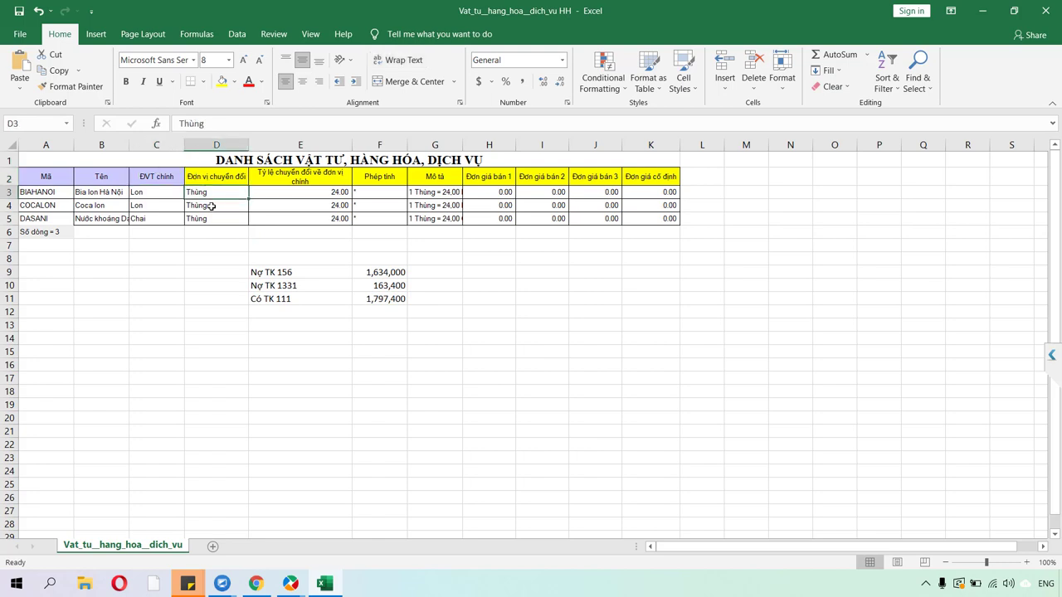
Step: Examine the conversion ratios, calculation operator and unit description for the goods in columns E to G
click(329, 196)
key(Down)
key(Down)
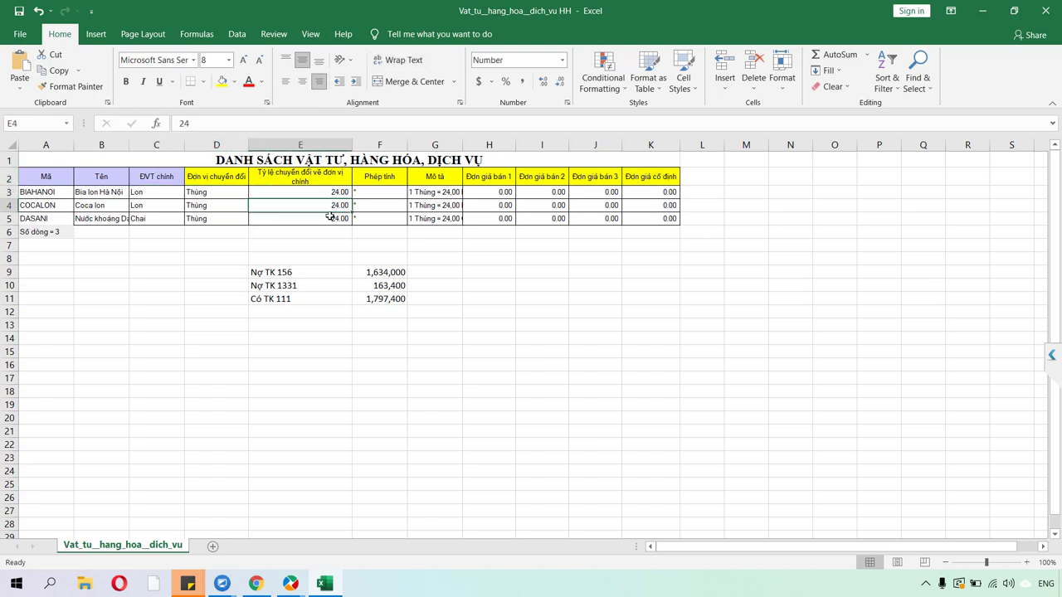
click(365, 192)
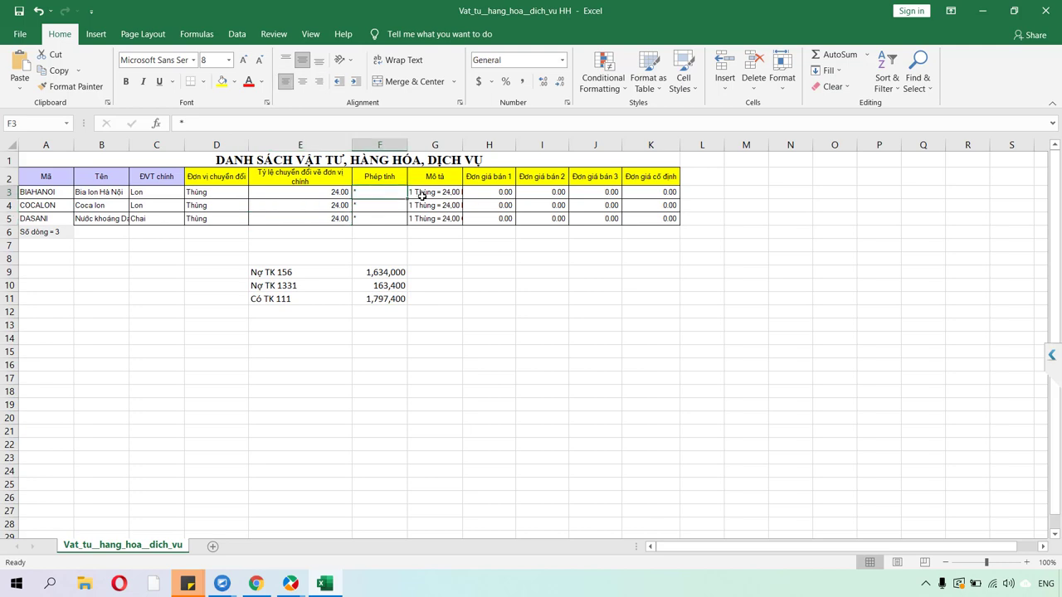
click(421, 195)
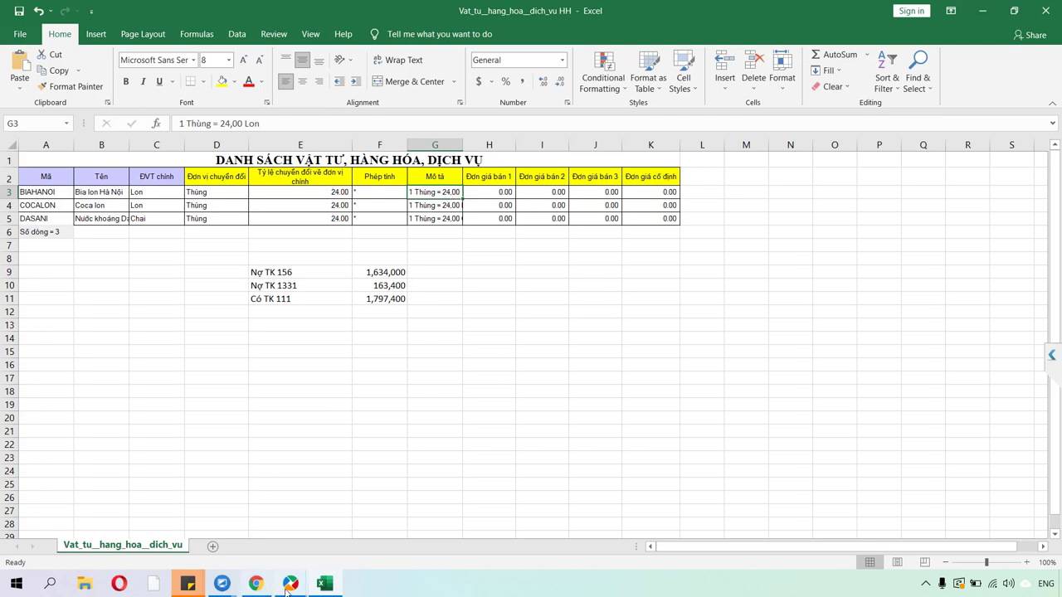
Step: Switch to MISA SME and open the Mua hàng module
mouse_move(286, 591)
click(205, 531)
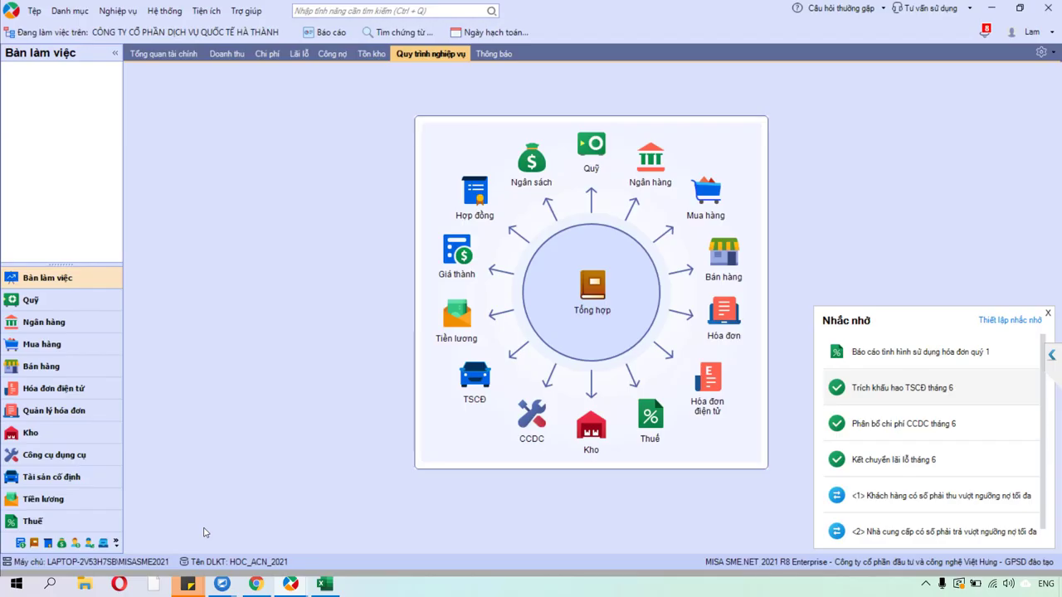
click(60, 351)
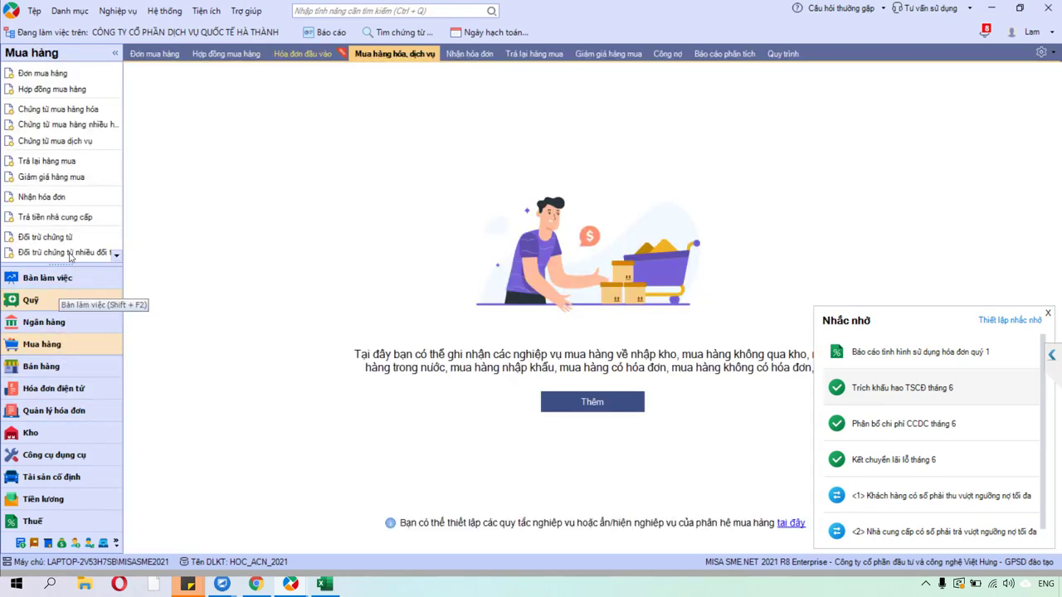
Step: Start a goods purchase voucher, bring up the new item form from its item code field, and close both without saving
click(95, 111)
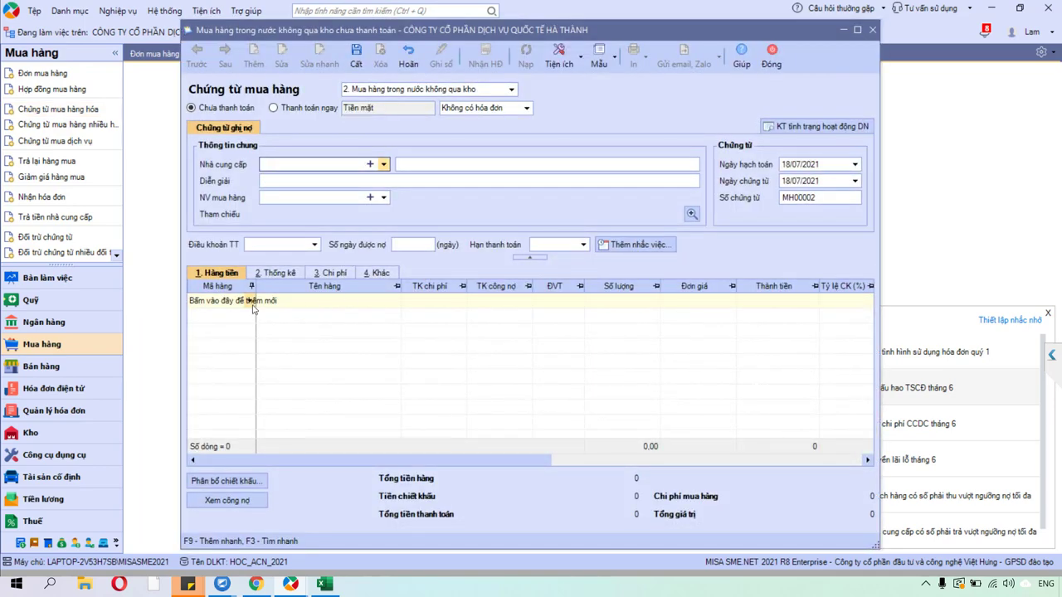
click(247, 299)
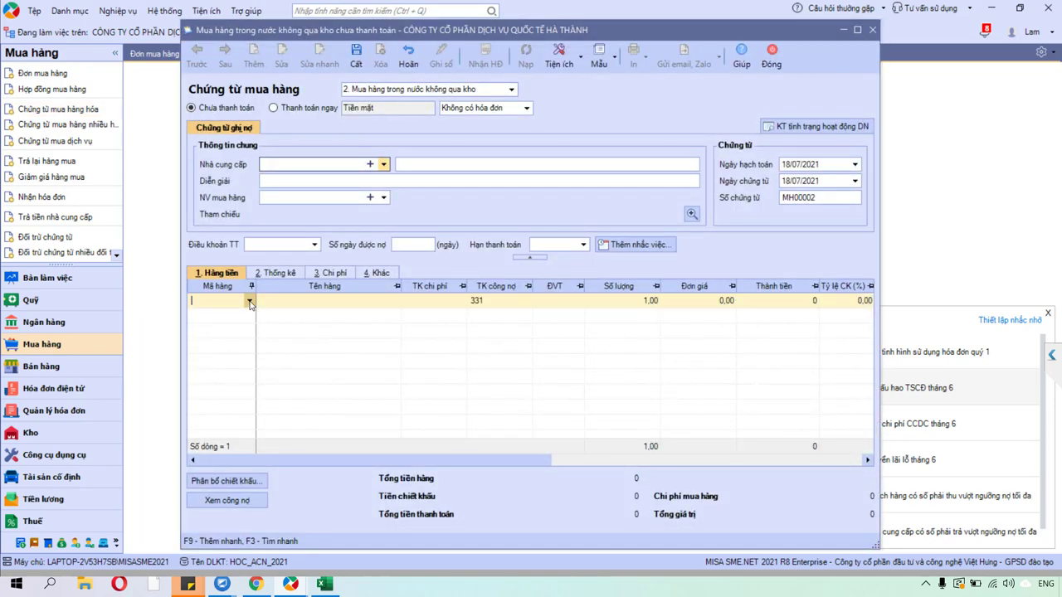
click(249, 300)
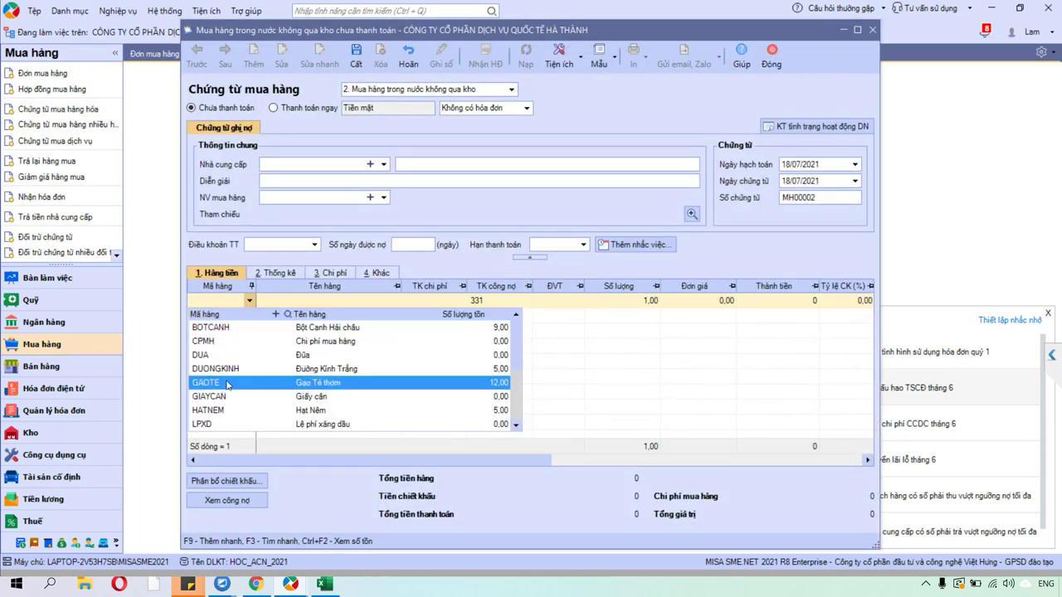
key(Escape)
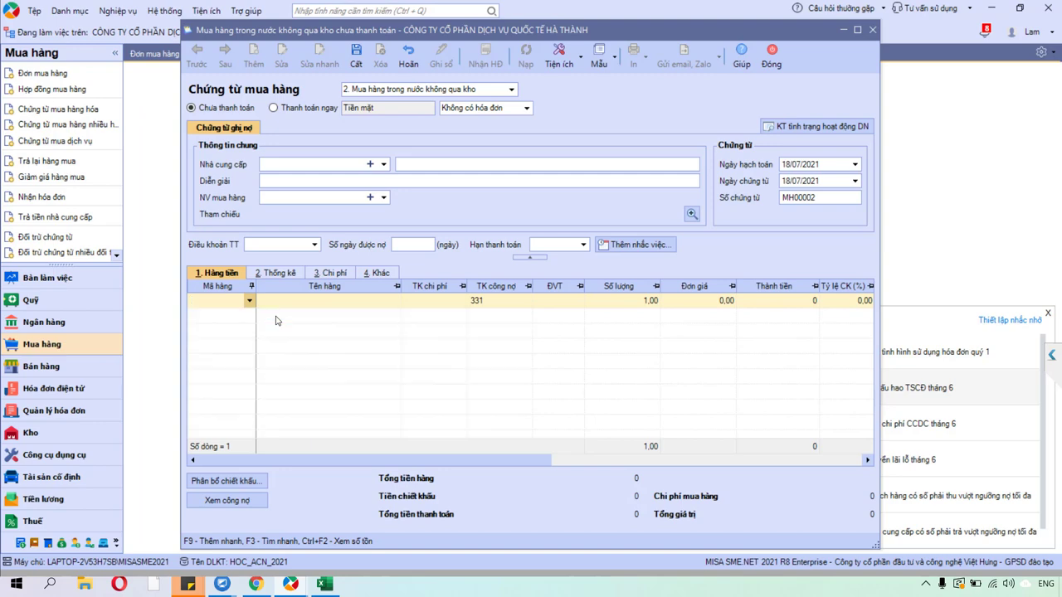
key(F9)
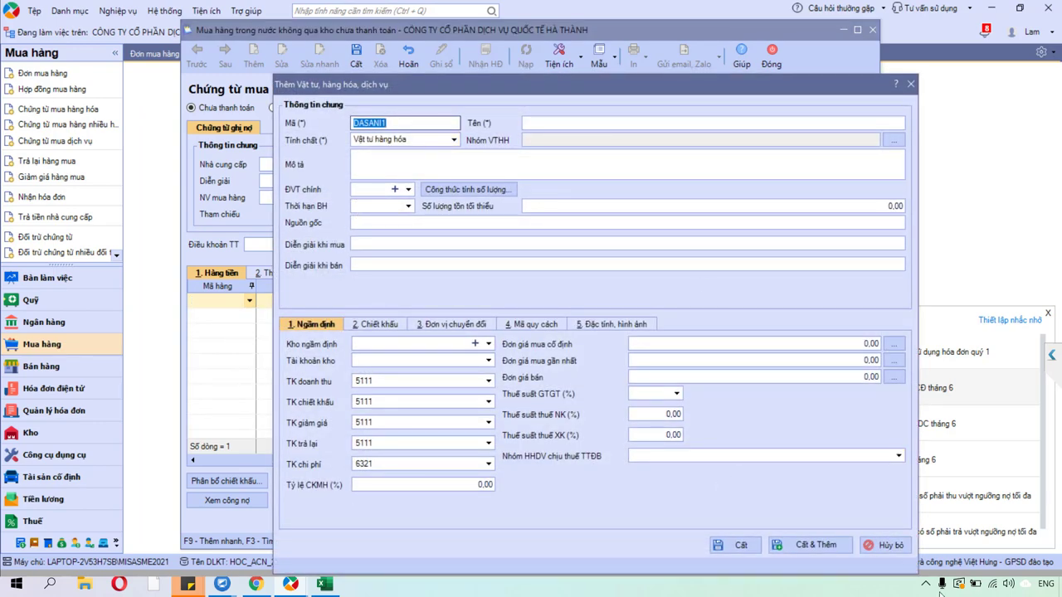
click(884, 545)
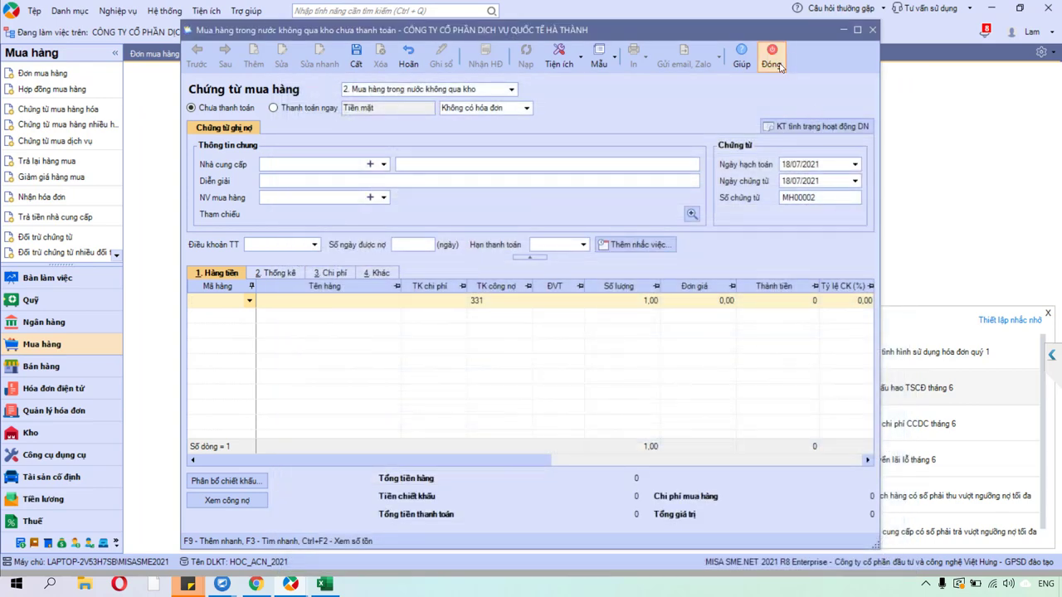
click(771, 58)
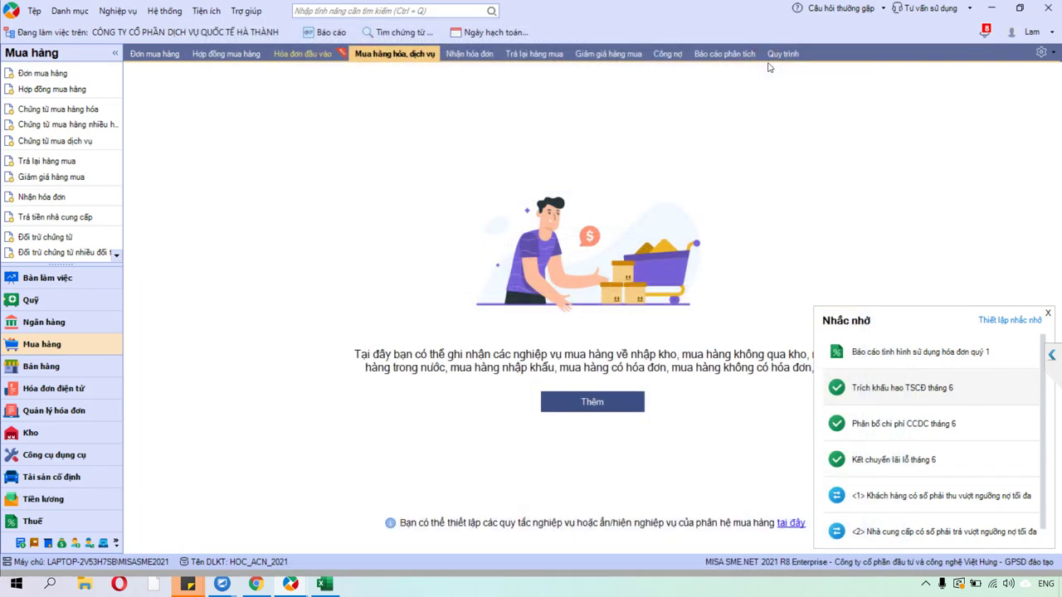
Step: Open the Vật tư hàng hóa catalogue and start a new item
click(65, 17)
mouse_move(107, 172)
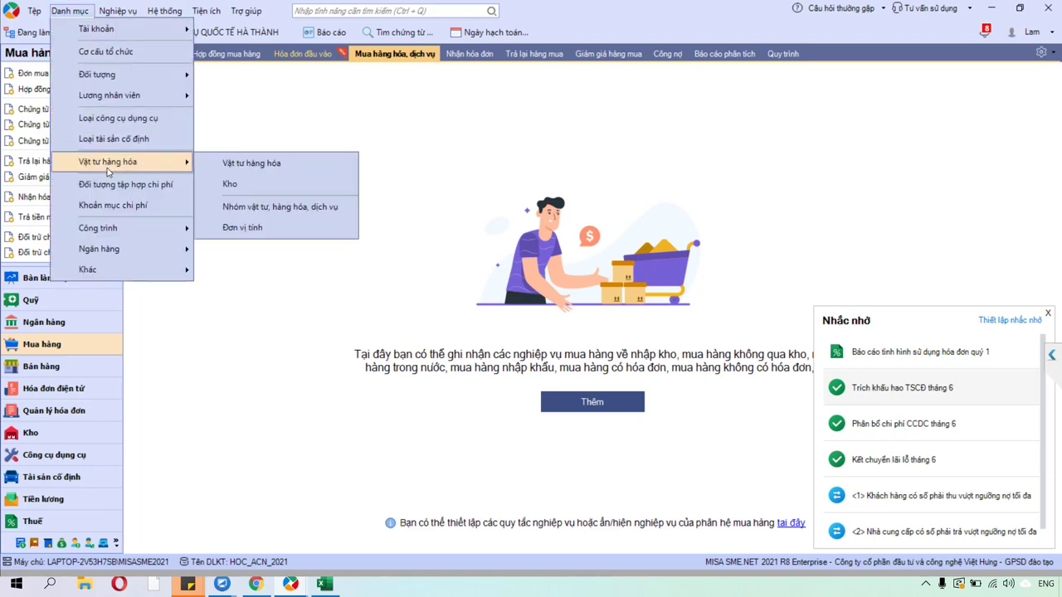
click(253, 163)
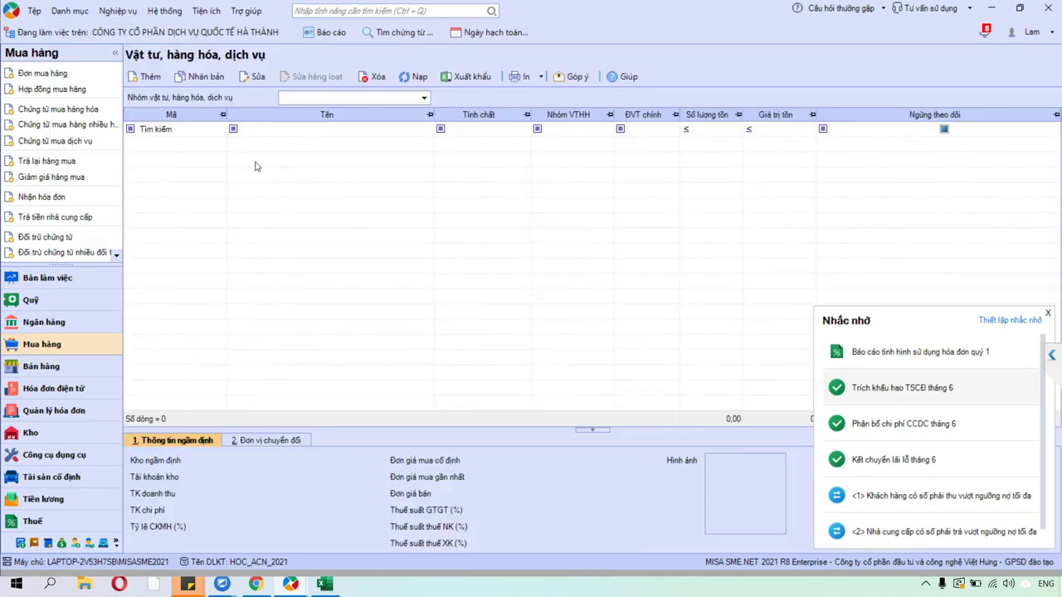
click(150, 76)
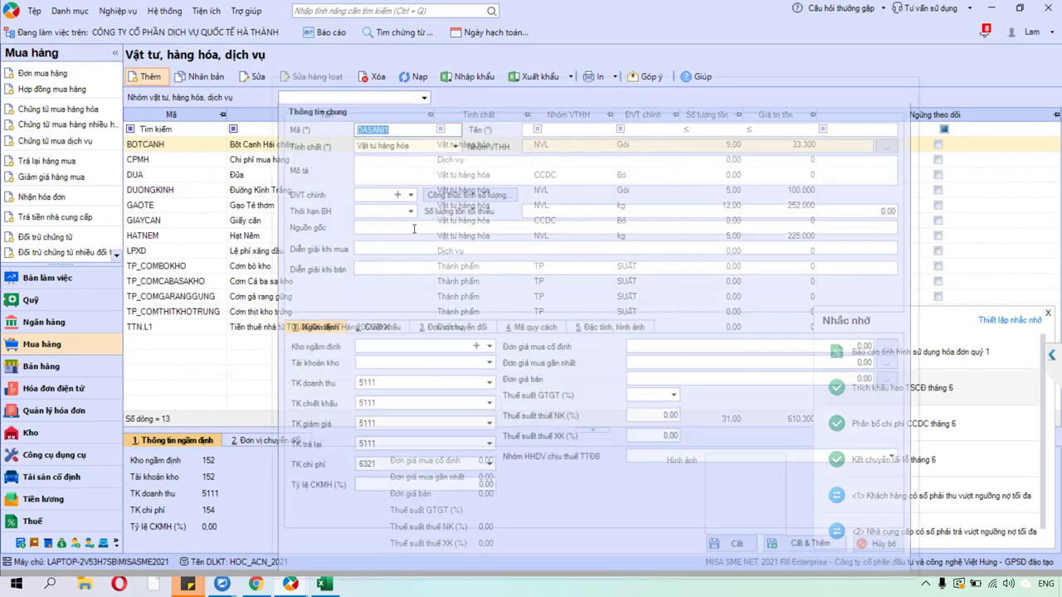
Step: Switch to Chrome and examine the goods lines on the purchase VAT invoice
click(256, 584)
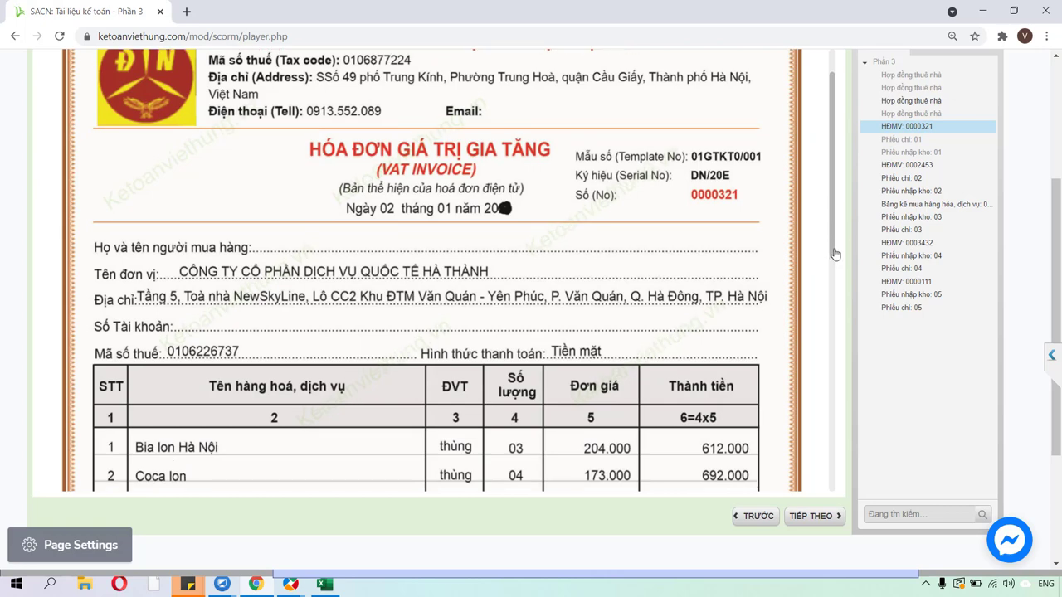
drag(835, 251, 835, 266)
mouse_move(835, 260)
mouse_down()
mouse_move(833, 291)
mouse_move(834, 272)
mouse_up()
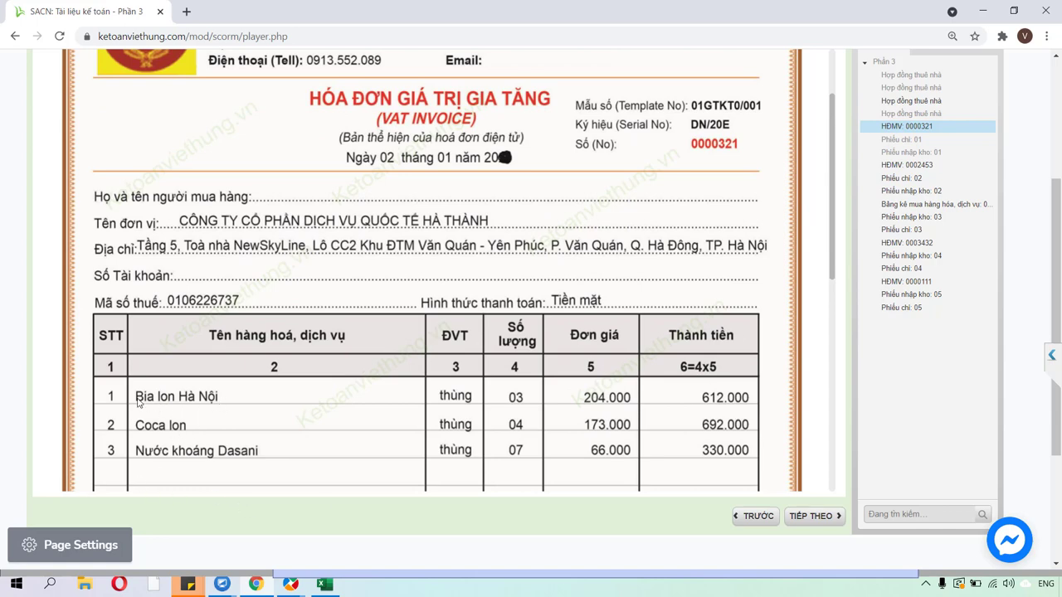
Step: Switch to Excel and copy the item name Bia lon Hà Nội from cell B3
mouse_move(326, 584)
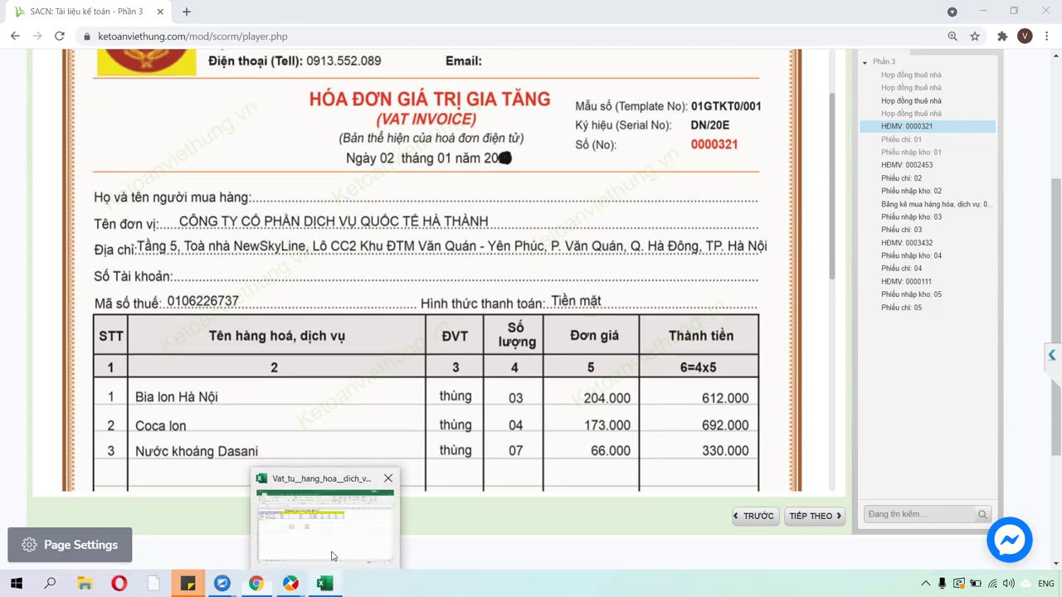
click(331, 514)
click(199, 350)
click(102, 197)
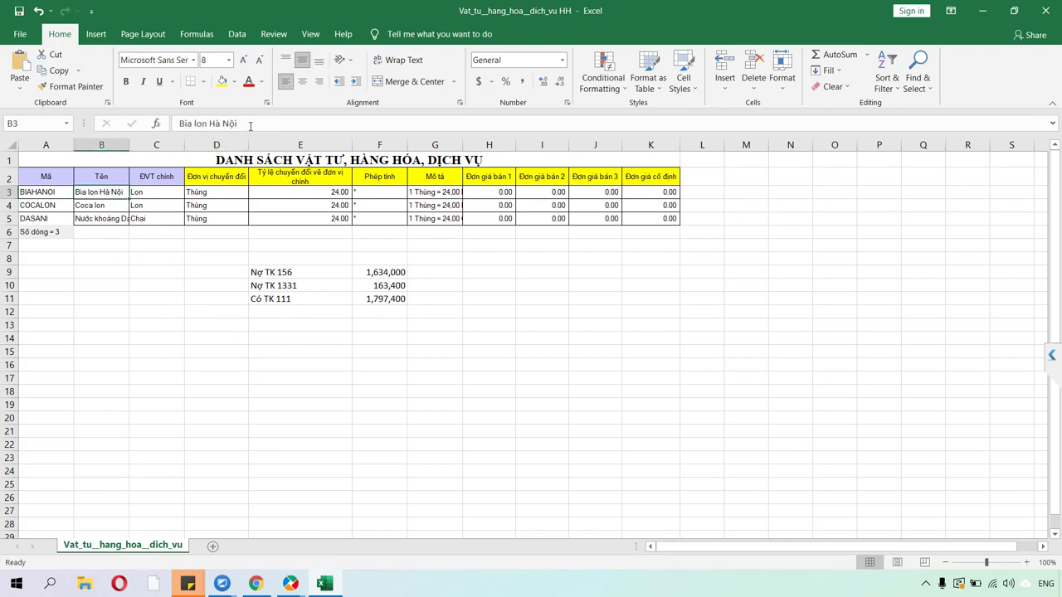
drag(249, 124, 157, 126)
key(ctrl+c)
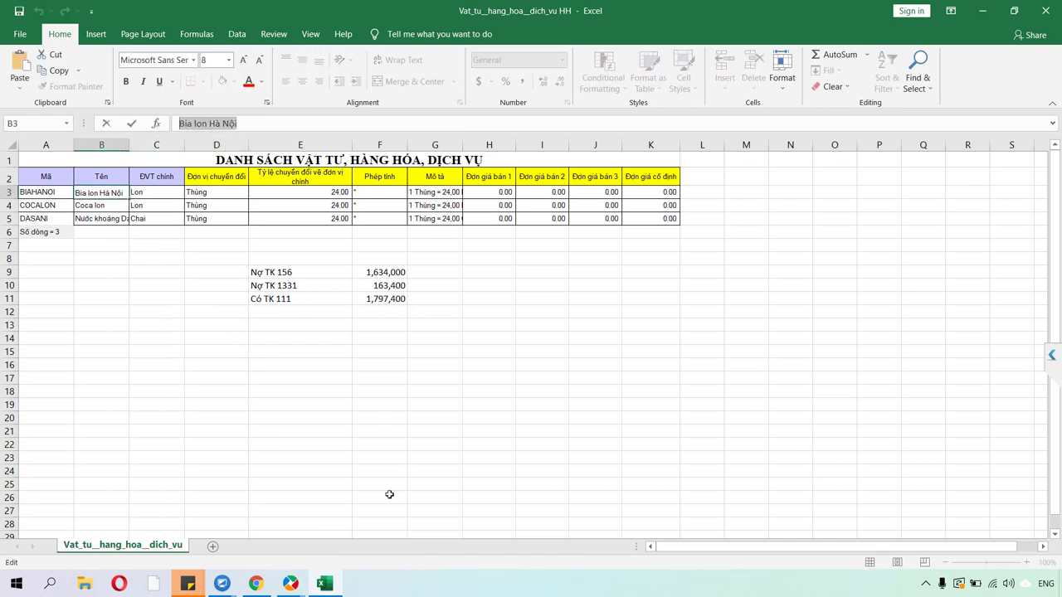
Step: Switch back to MISA SME and fill in the new item's name as Bia lon hà nội
mouse_move(298, 585)
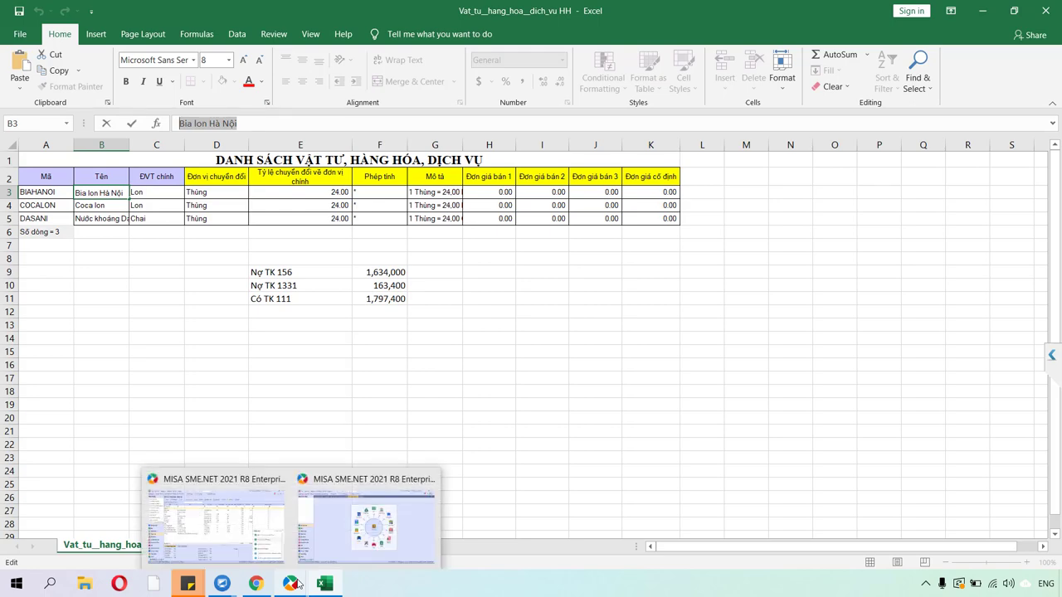
click(276, 531)
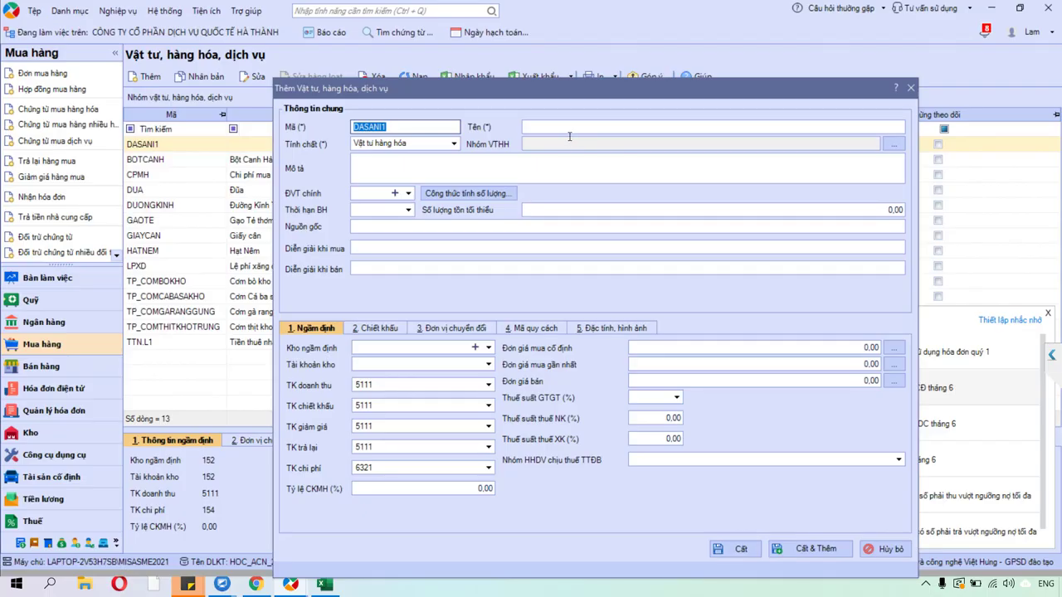
click(567, 131)
key(ctrl+v)
key(BackSpace)
key(BackSpace)
key(BackSpace)
key(BackSpace)
key(BackSpace)
key(BackSpace)
text(hà nội)
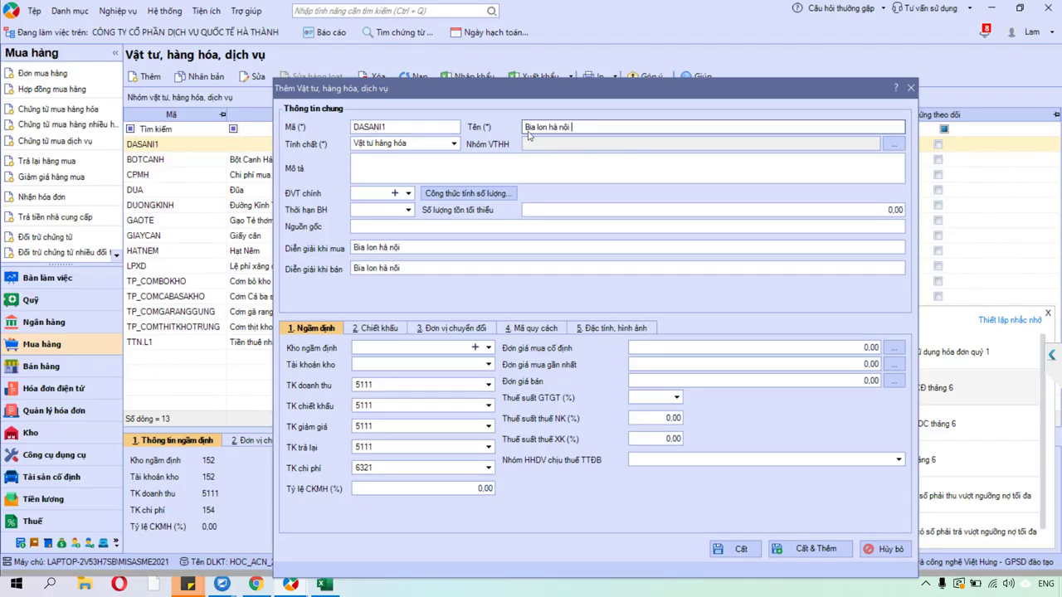
Step: Copy the code BIAHANOI from Excel cell A3 and replace the new item's code in MISA SME with it
click(333, 588)
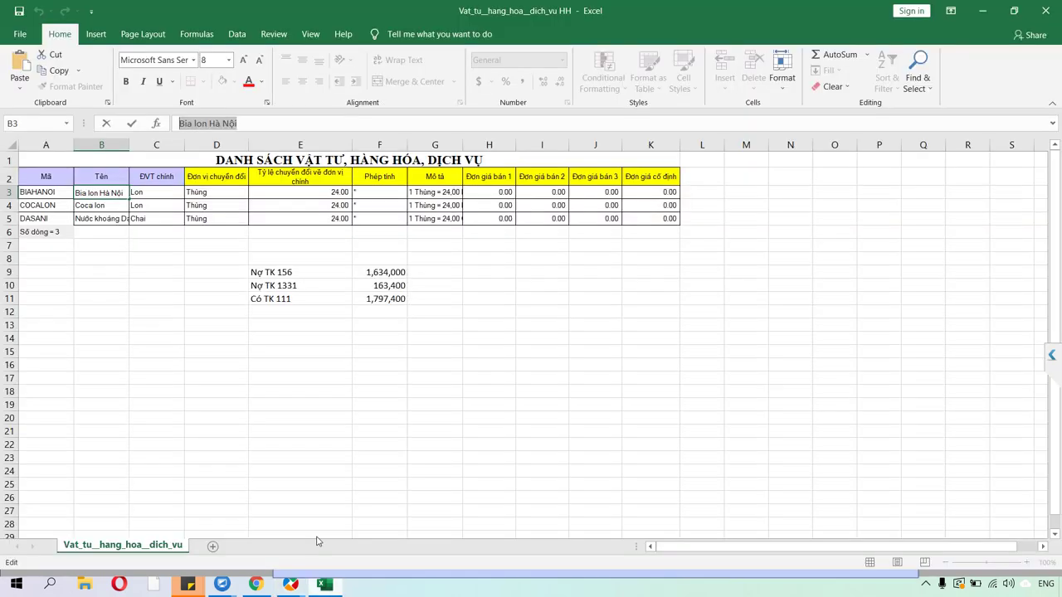
click(43, 193)
drag(238, 126, 165, 126)
key(ctrl+c)
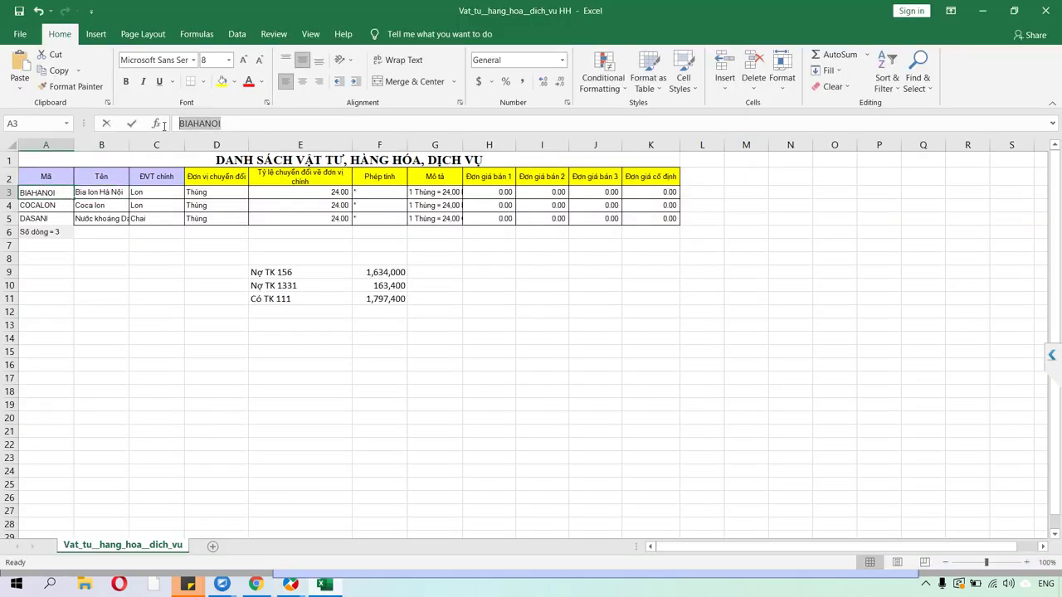
mouse_move(290, 585)
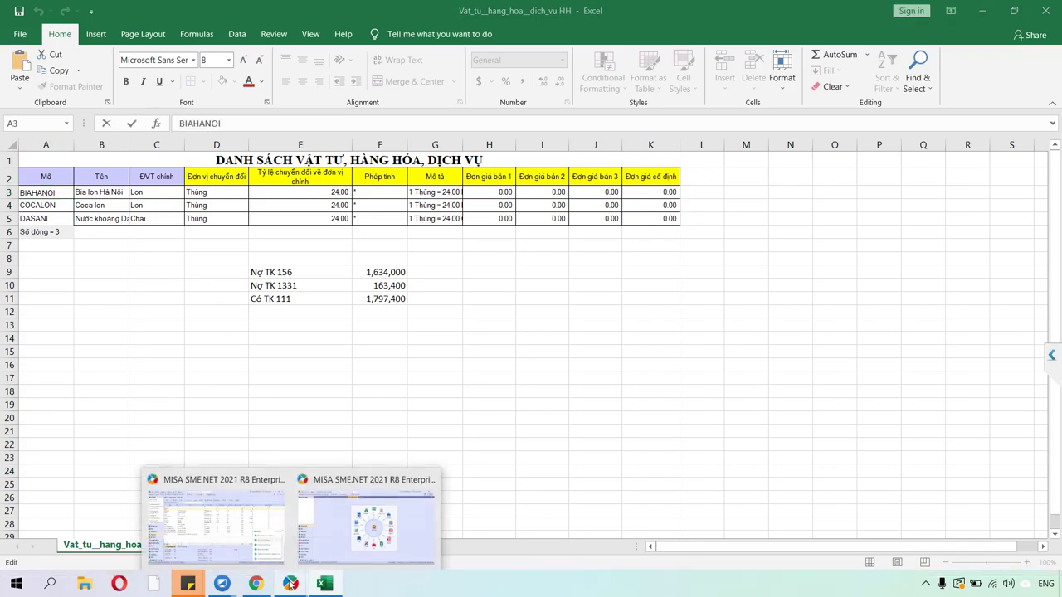
click(257, 525)
double_click(412, 125)
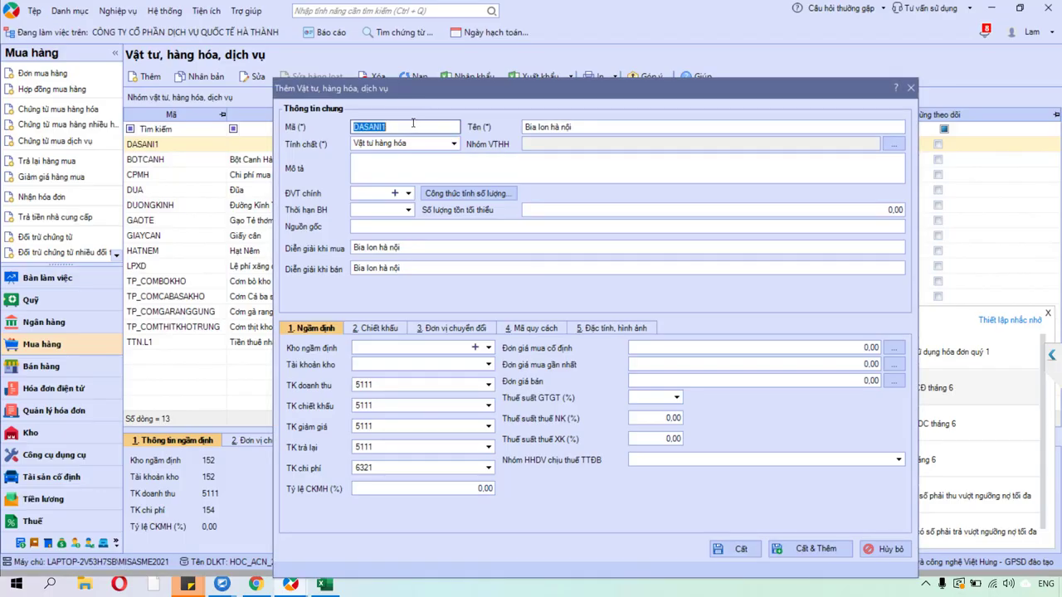
key(ctrl+v)
Step: Set the item's nature (Tính chất) to Vật tư hàng hóa and assign it to the HH (Hàng hóa) group
click(454, 144)
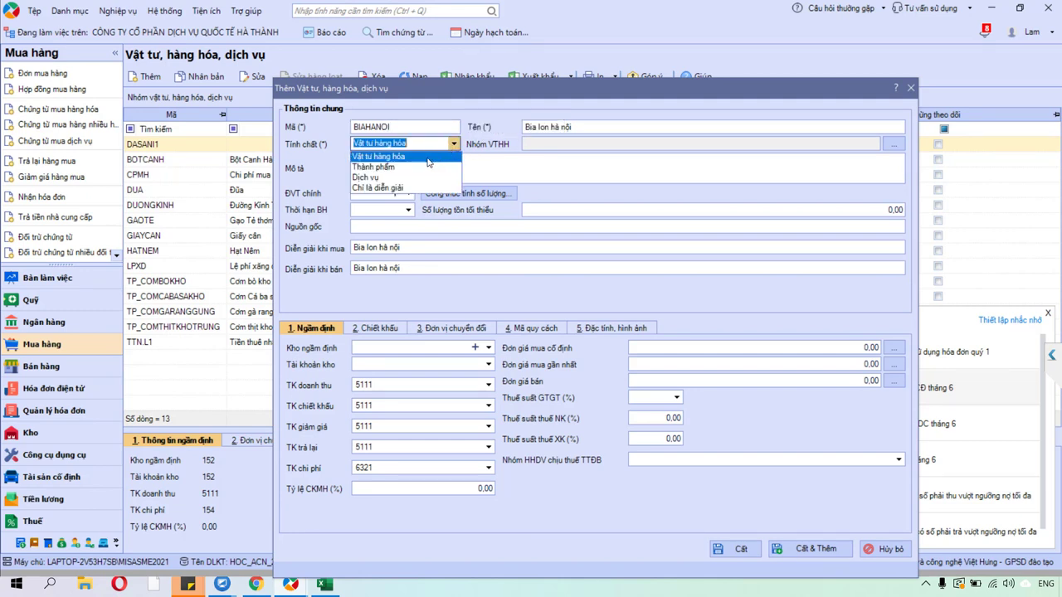
click(426, 159)
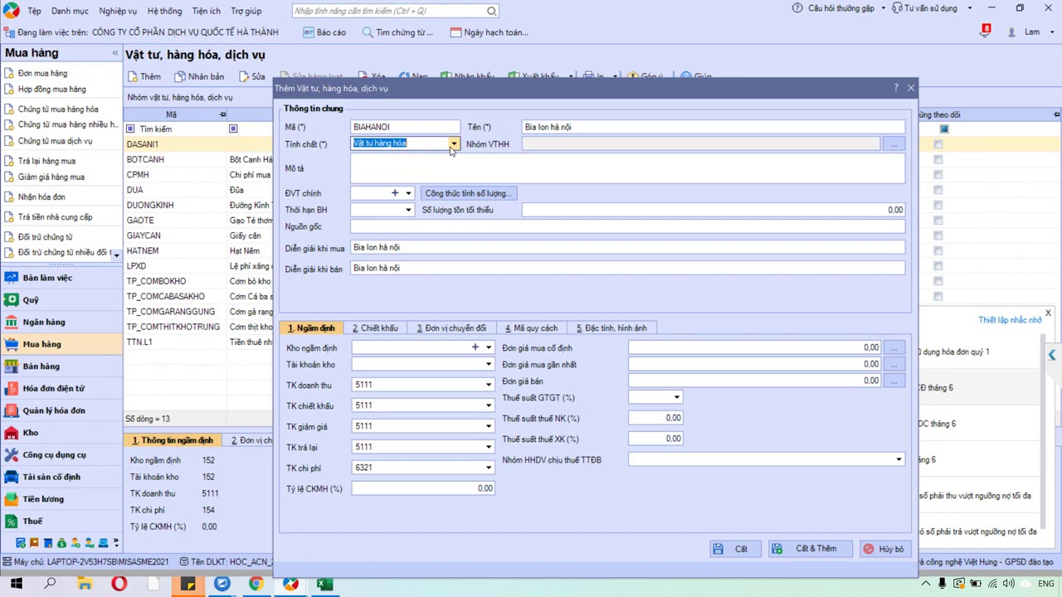
click(452, 146)
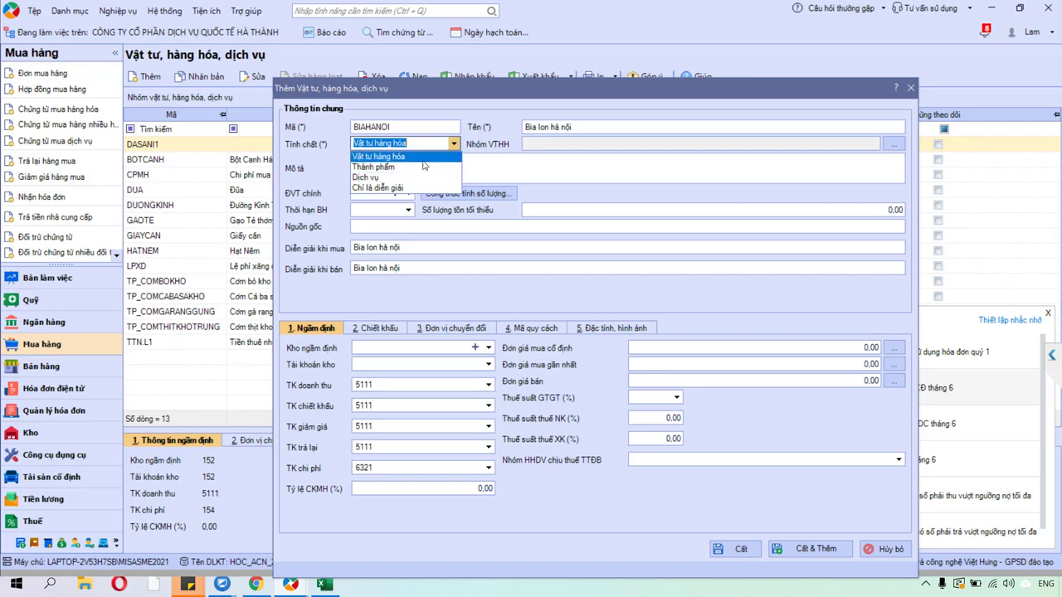
click(423, 158)
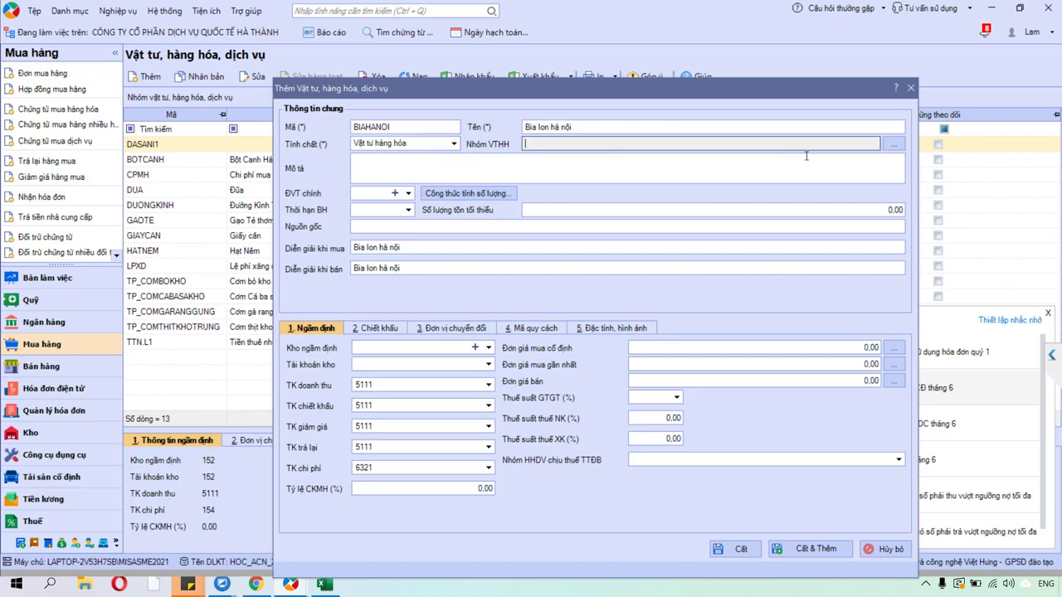
click(889, 146)
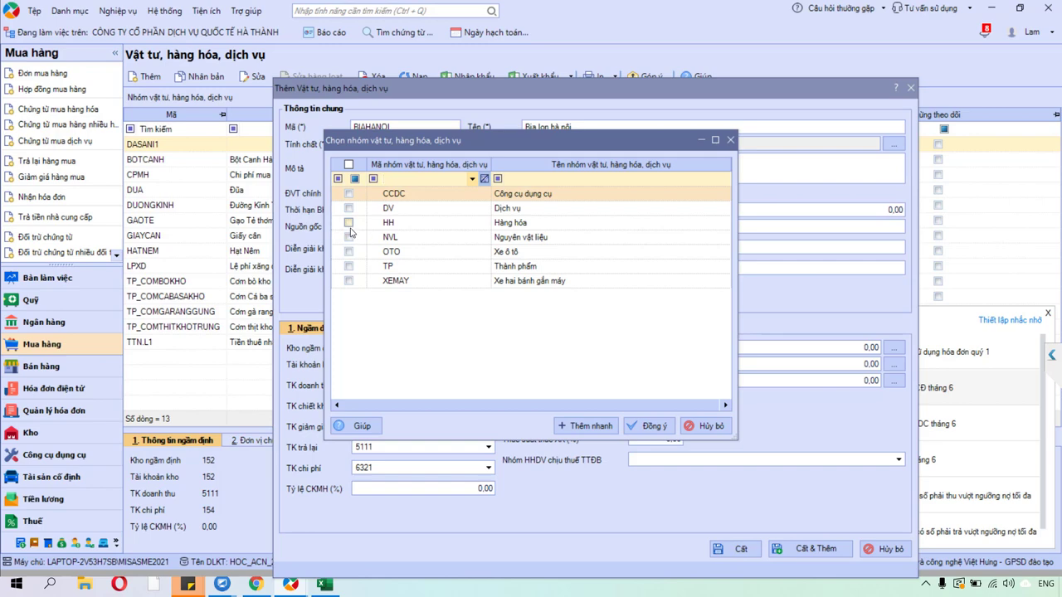
click(349, 224)
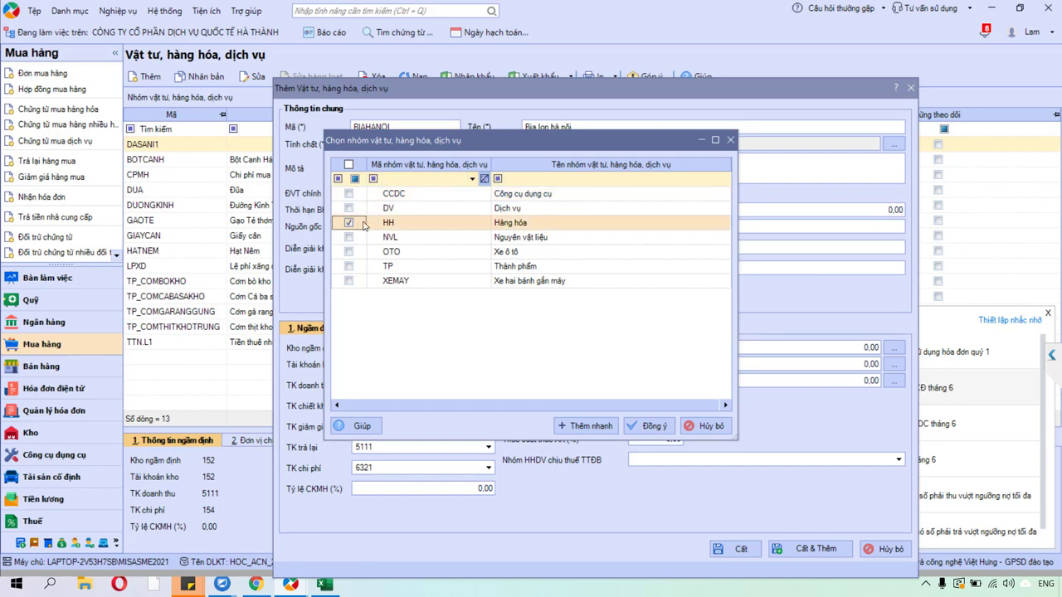
click(646, 428)
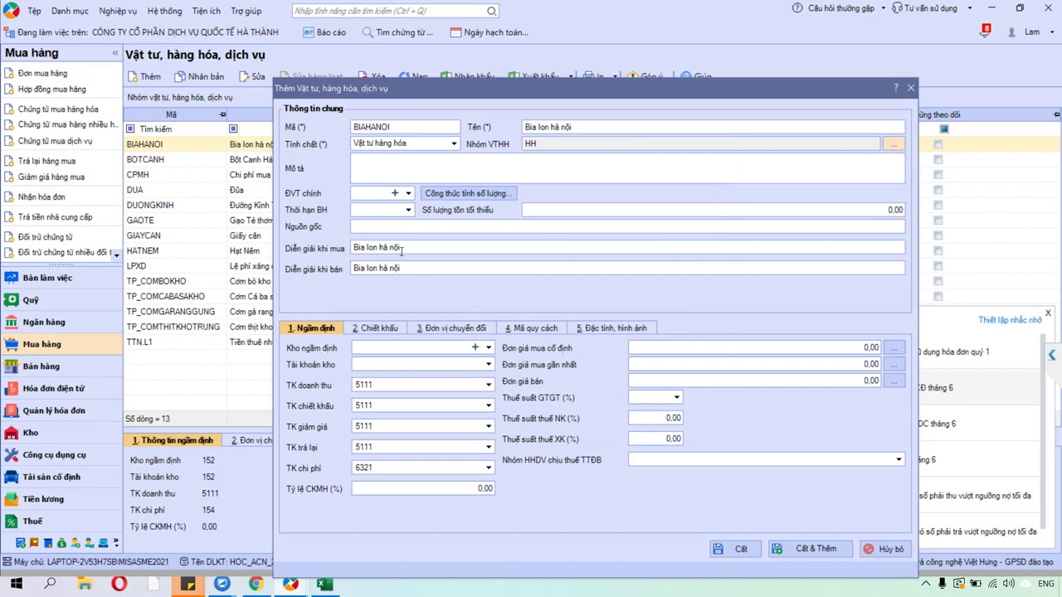
Step: Set the item's main unit (ĐVT chính) to Lon
click(409, 194)
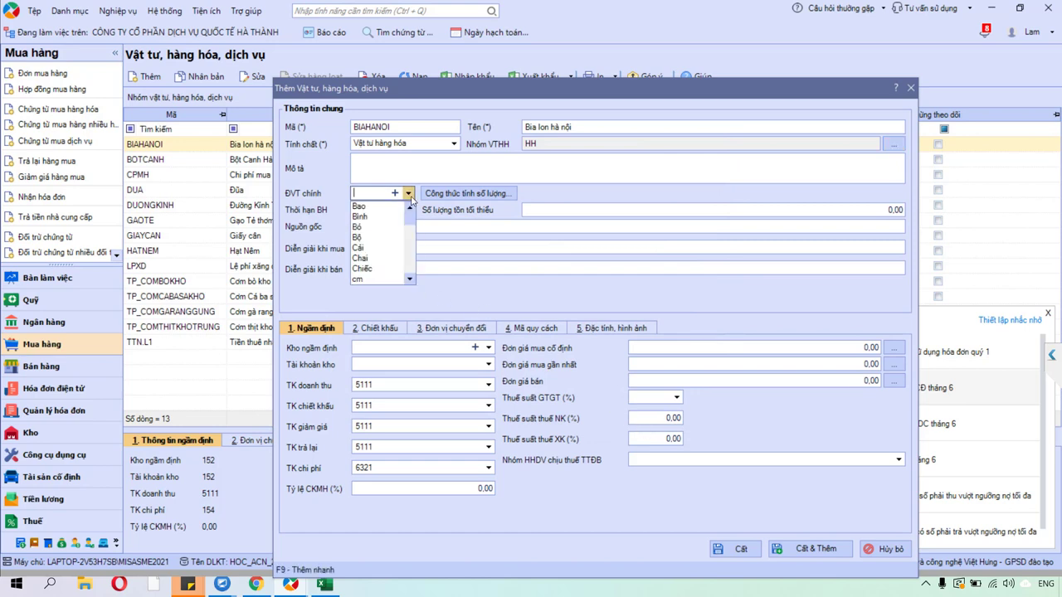
text(lon)
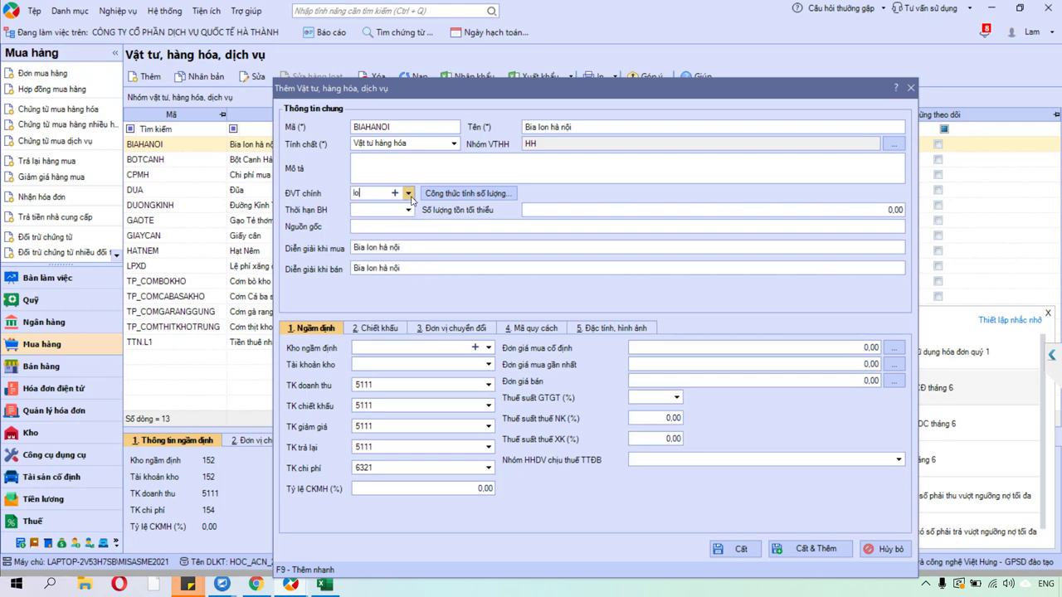
click(408, 193)
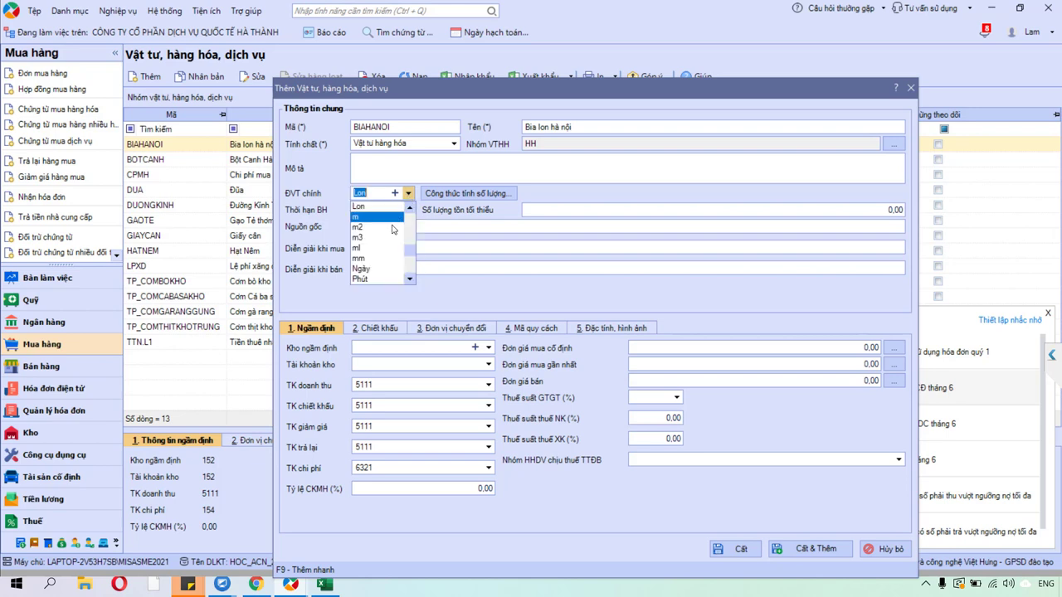
click(399, 195)
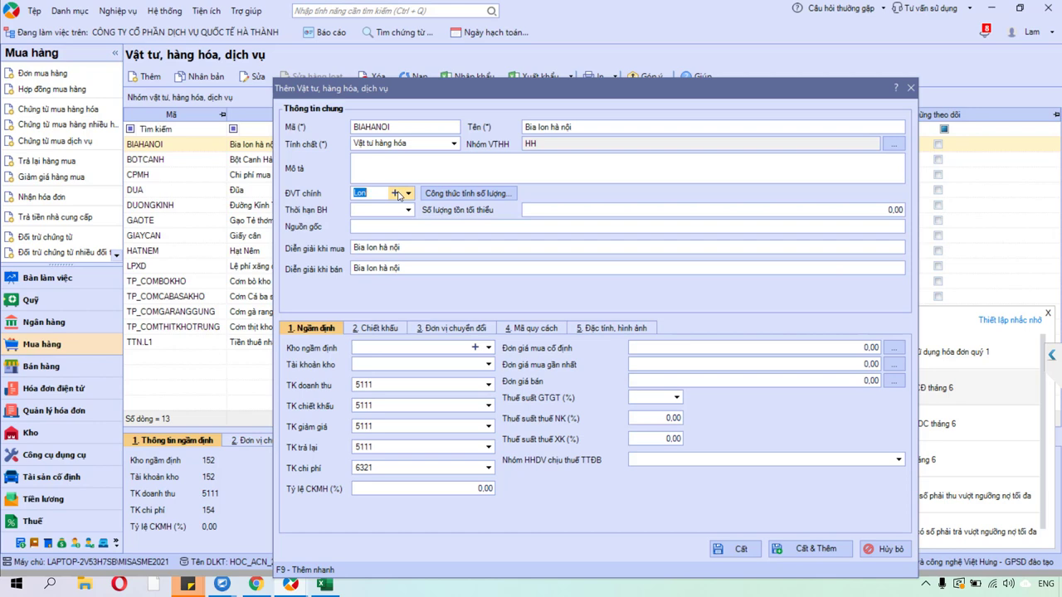
click(397, 194)
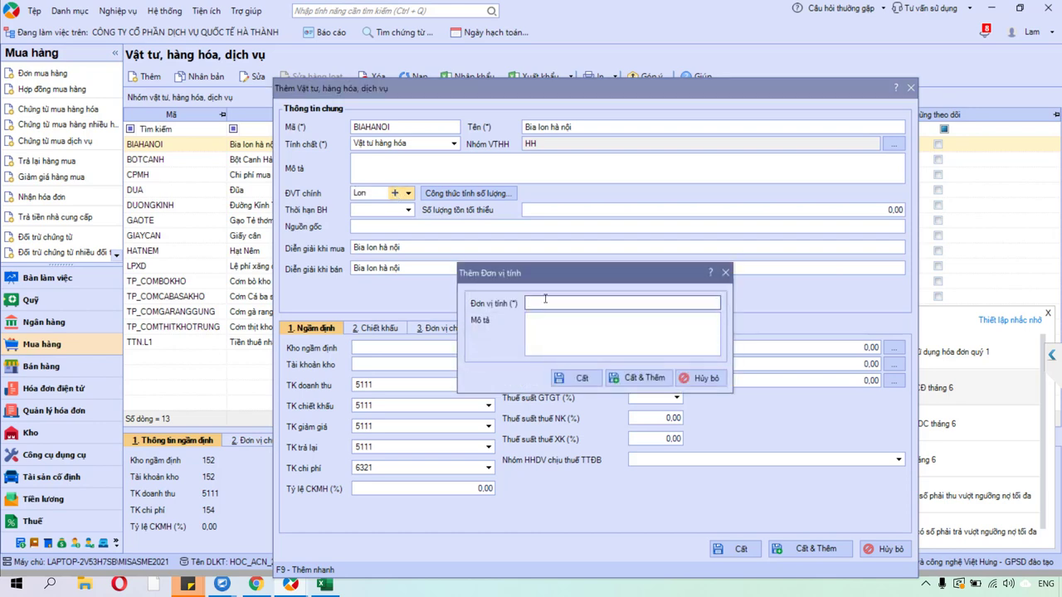
click(542, 322)
click(701, 378)
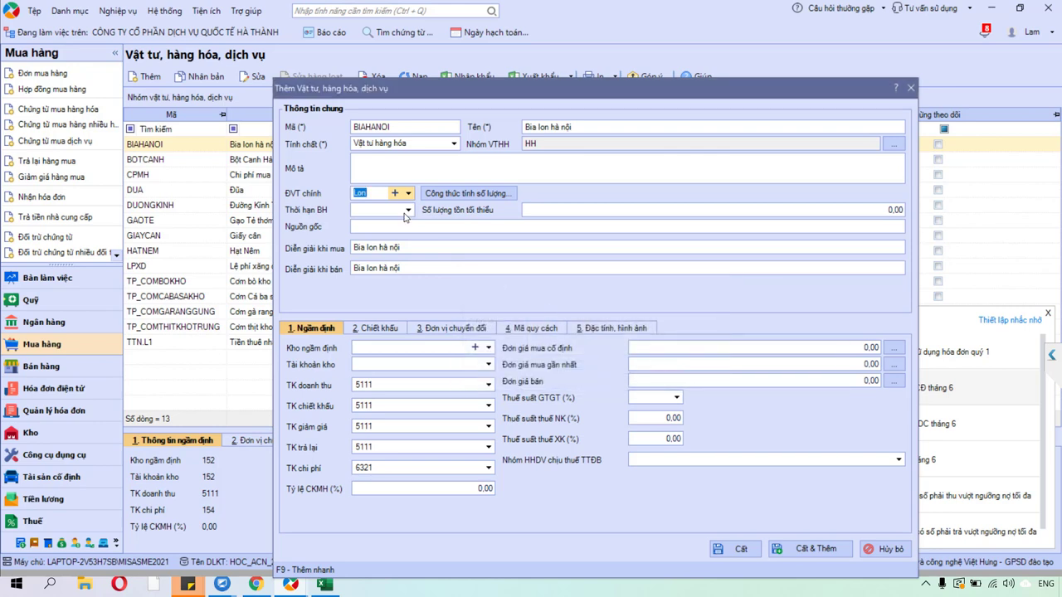
Step: Reselect Lon as the main unit and set the default warehouse (Kho ngầm định) to 156
click(408, 193)
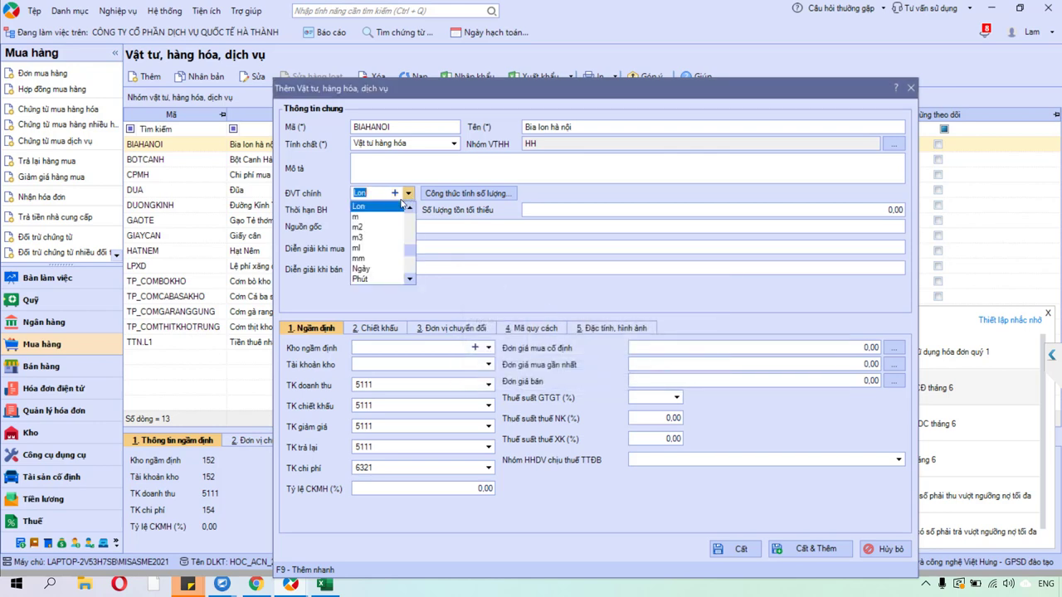
click(386, 207)
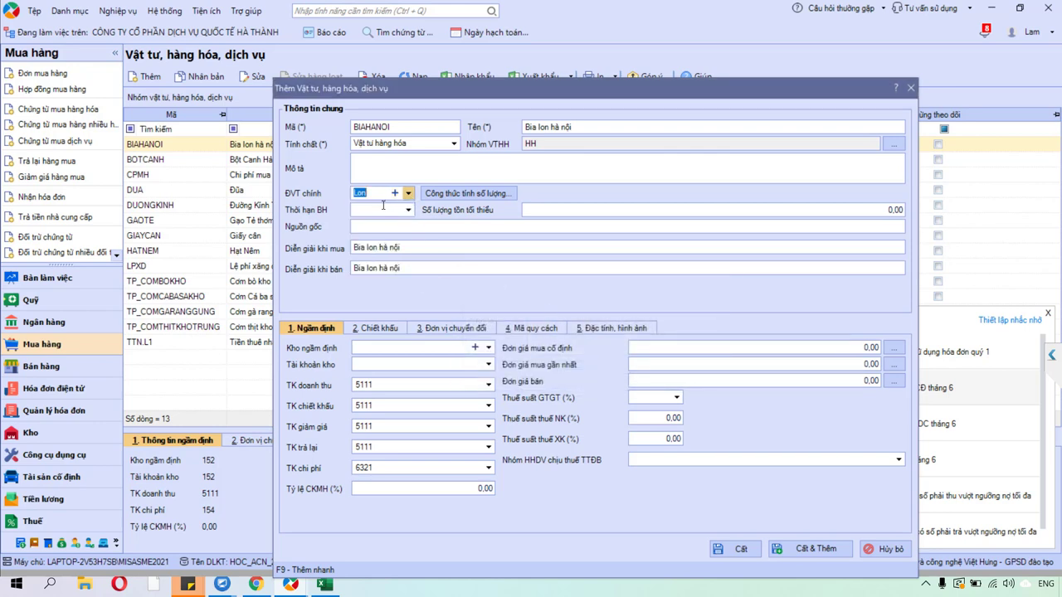
click(407, 347)
text(156)
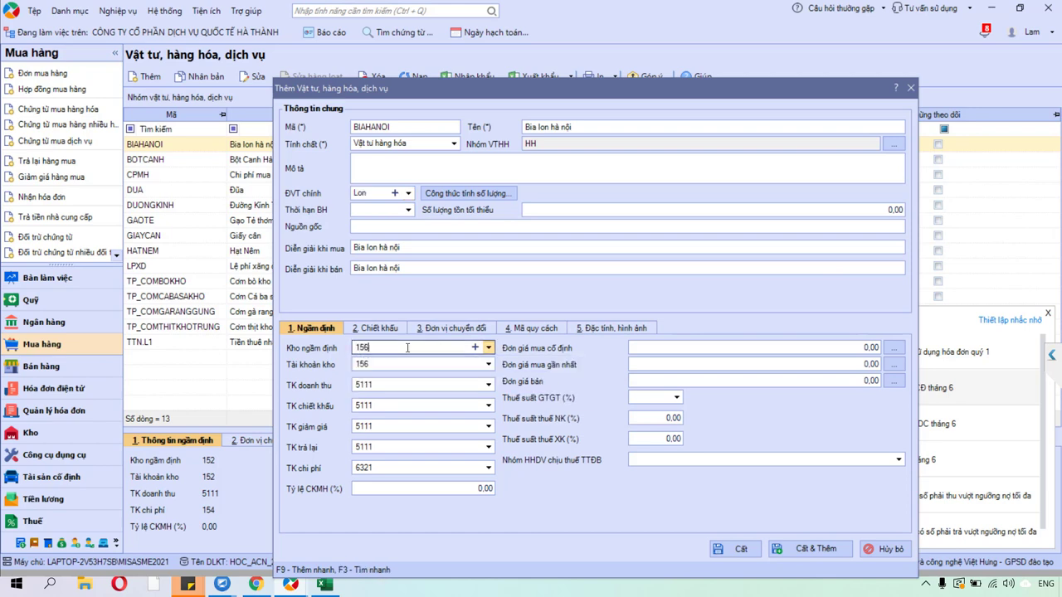
key(Tab)
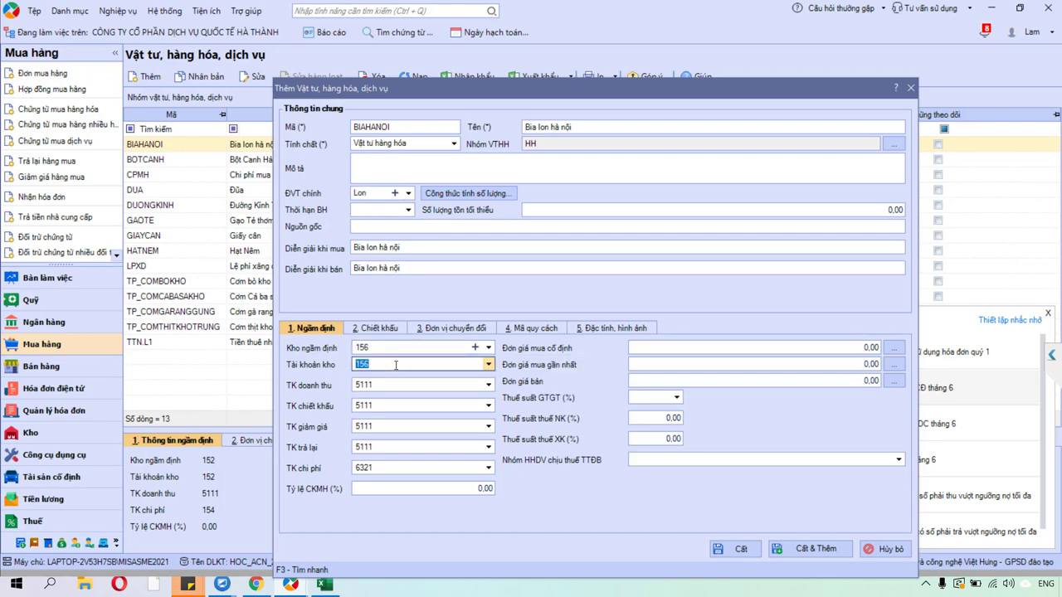
click(408, 349)
click(405, 361)
Step: Choose 5111 (Doanh thu bán hàng hóa) as the item's revenue account and check the sales return account
click(488, 388)
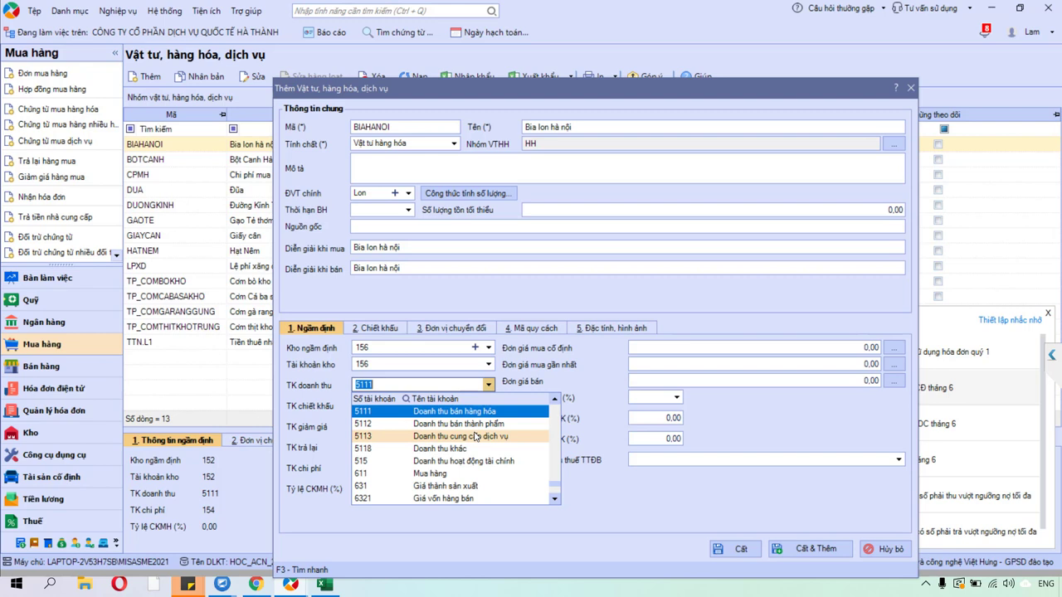
click(479, 417)
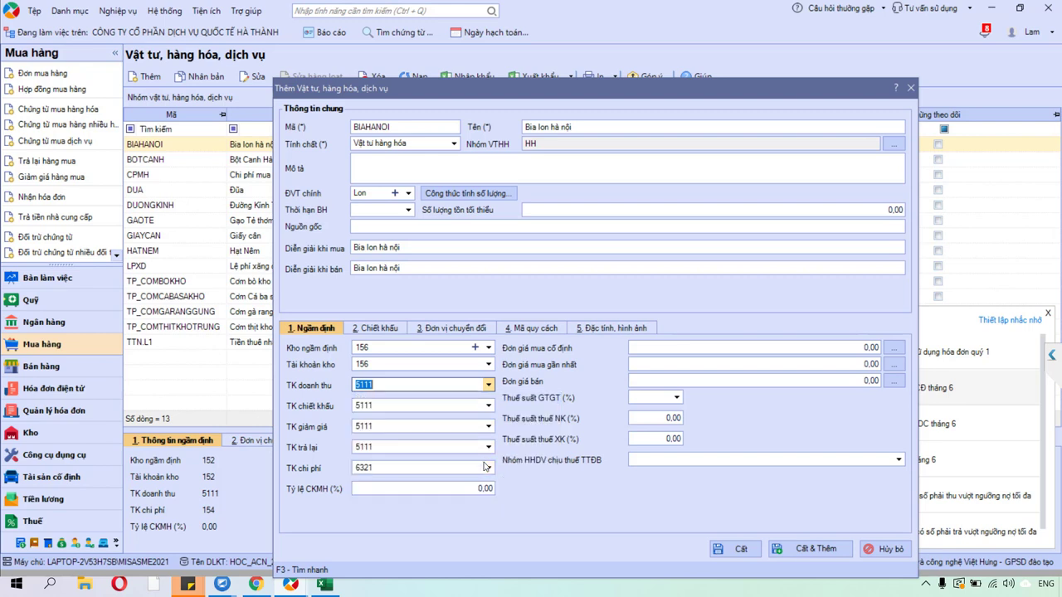
click(398, 447)
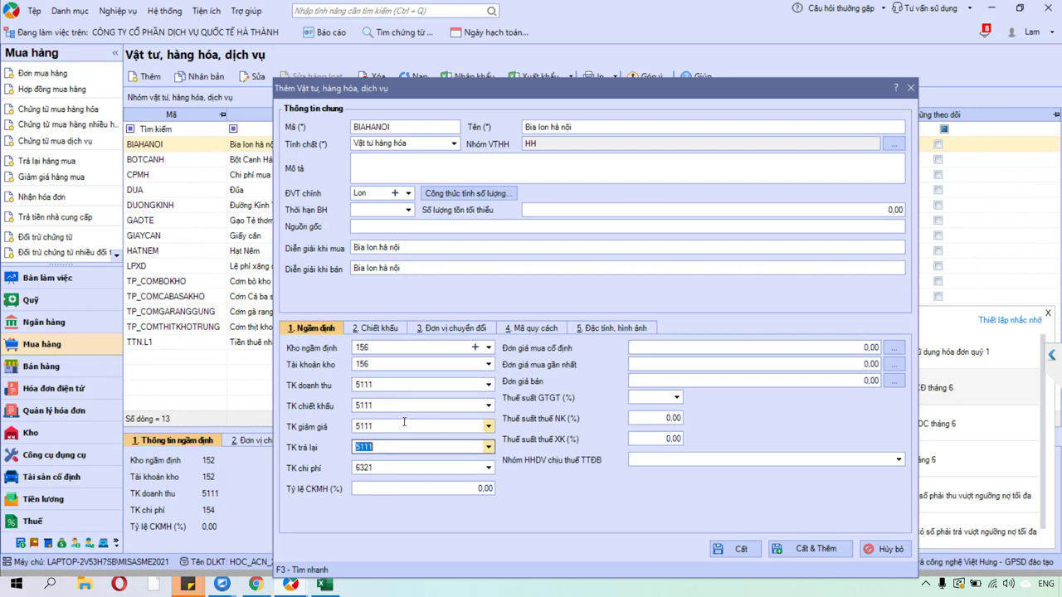
Step: Check the item's discount and price-reduction accounts and the choices for its expense account (TK chi phí)
click(404, 425)
click(404, 405)
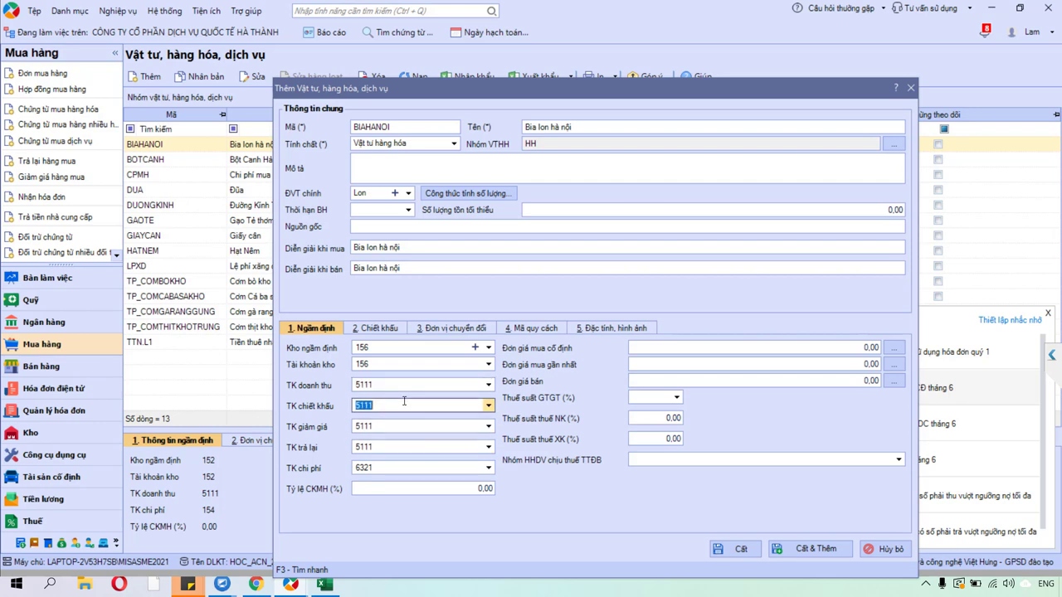
click(452, 467)
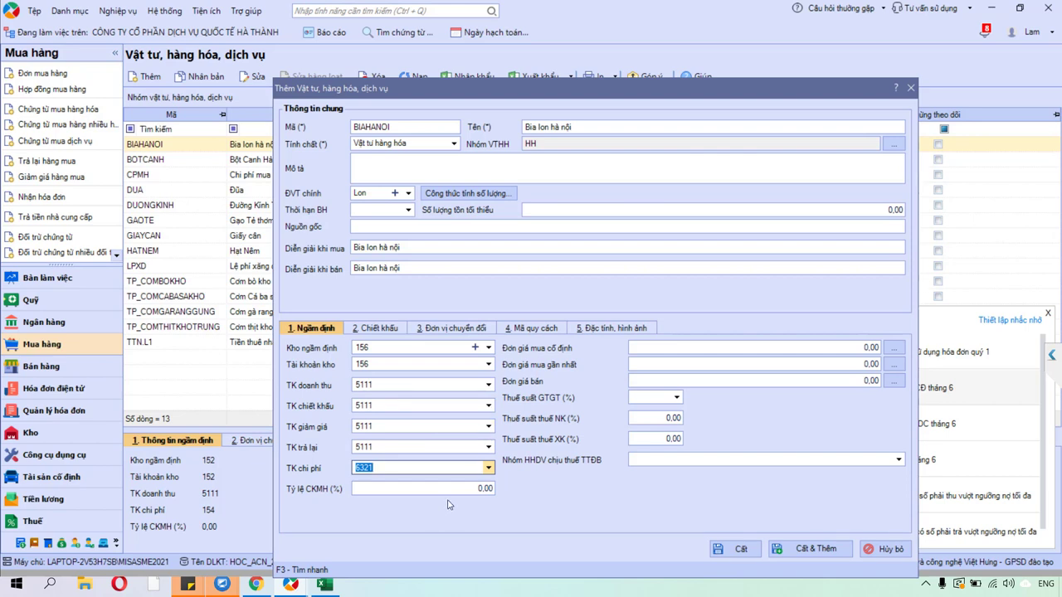
click(489, 468)
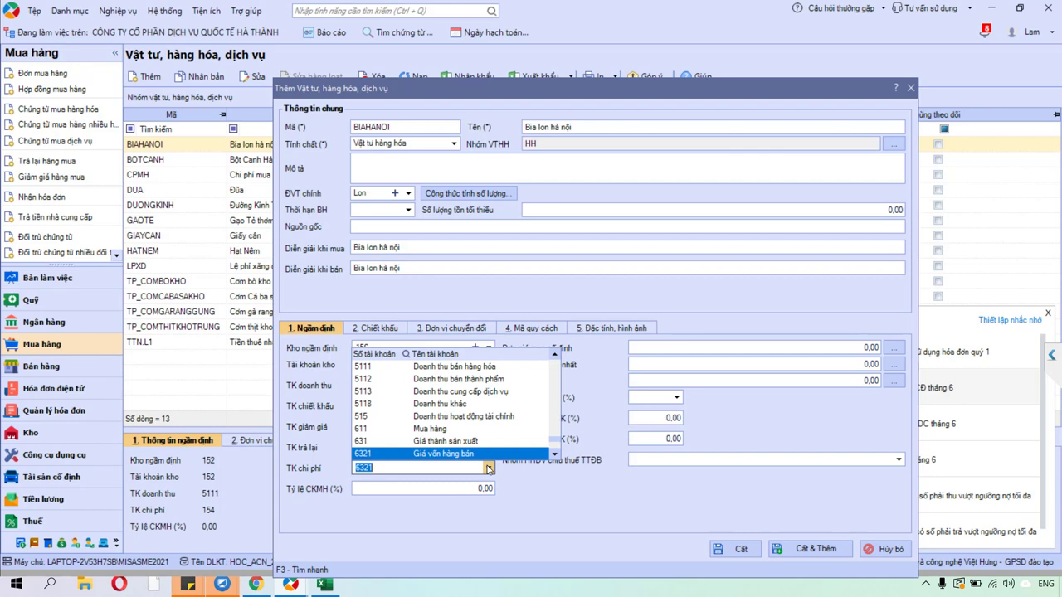
click(554, 455)
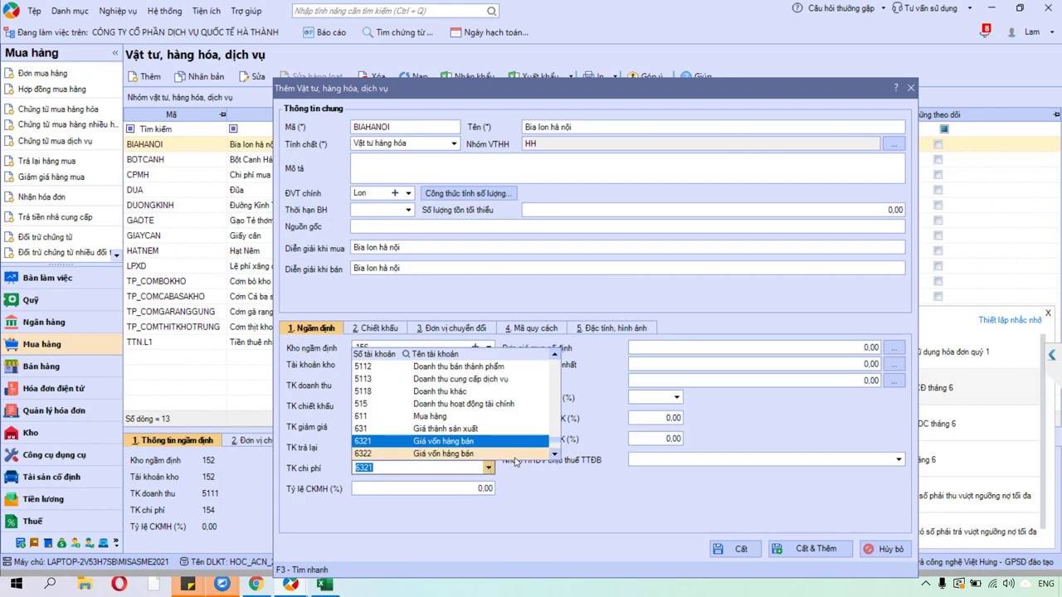
click(473, 466)
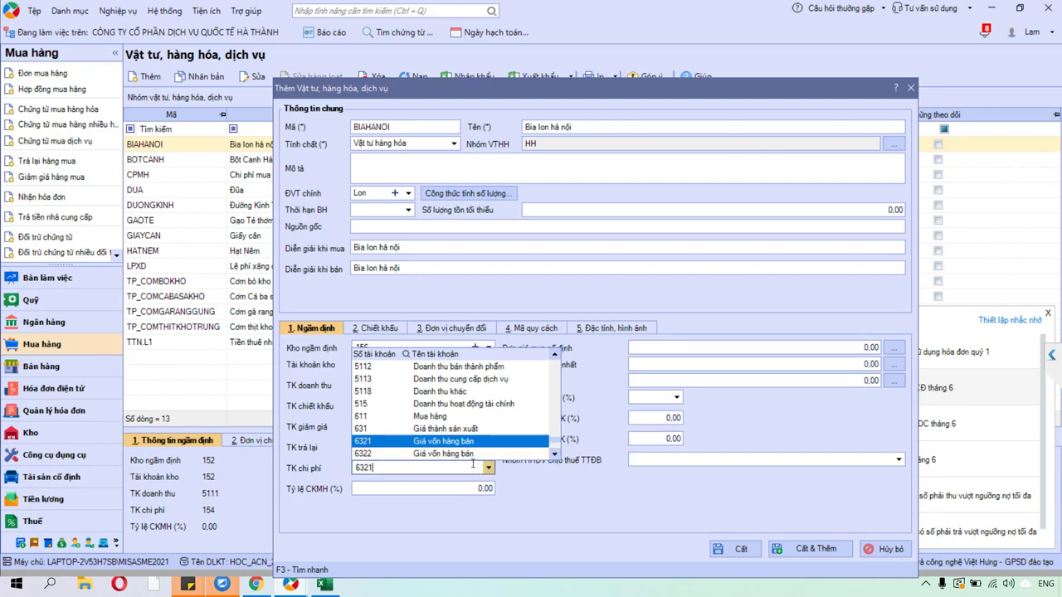
click(537, 483)
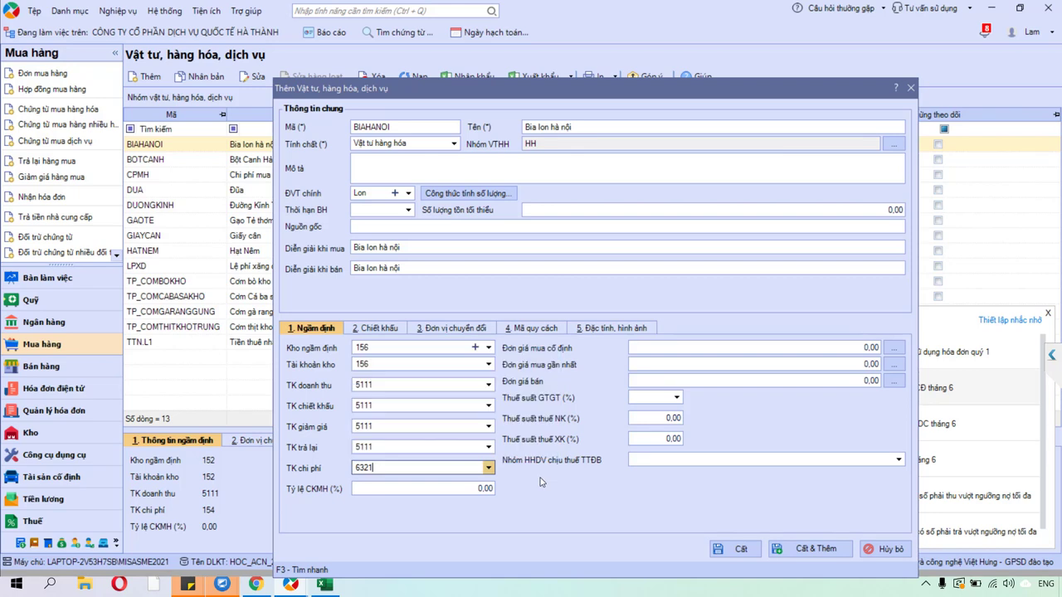
Step: Review the item's revenue and expense accounts, code and name, and save the BIAHANOI item
click(389, 387)
click(384, 467)
click(412, 127)
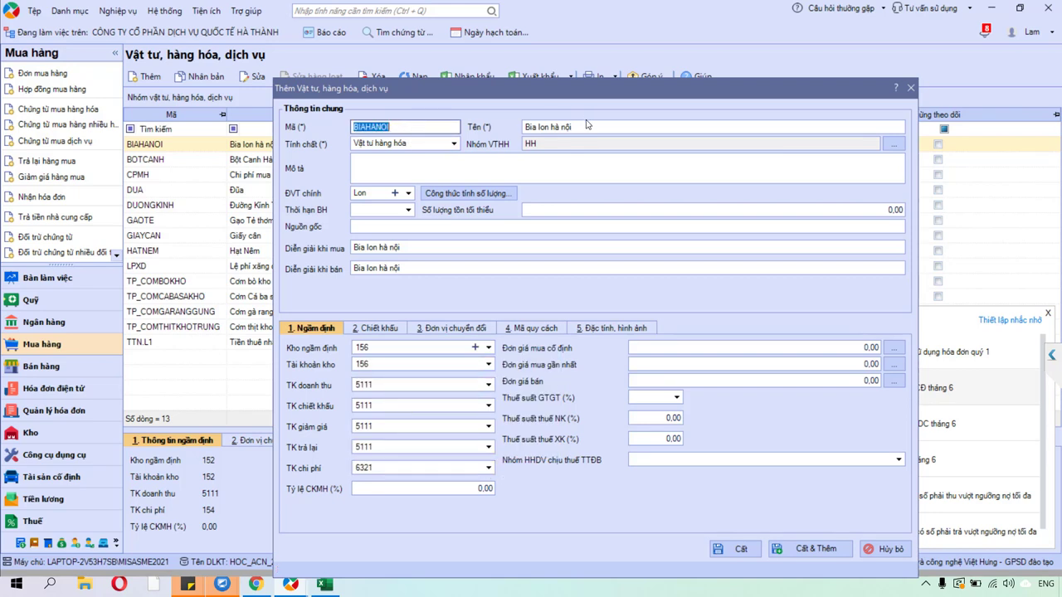
click(585, 122)
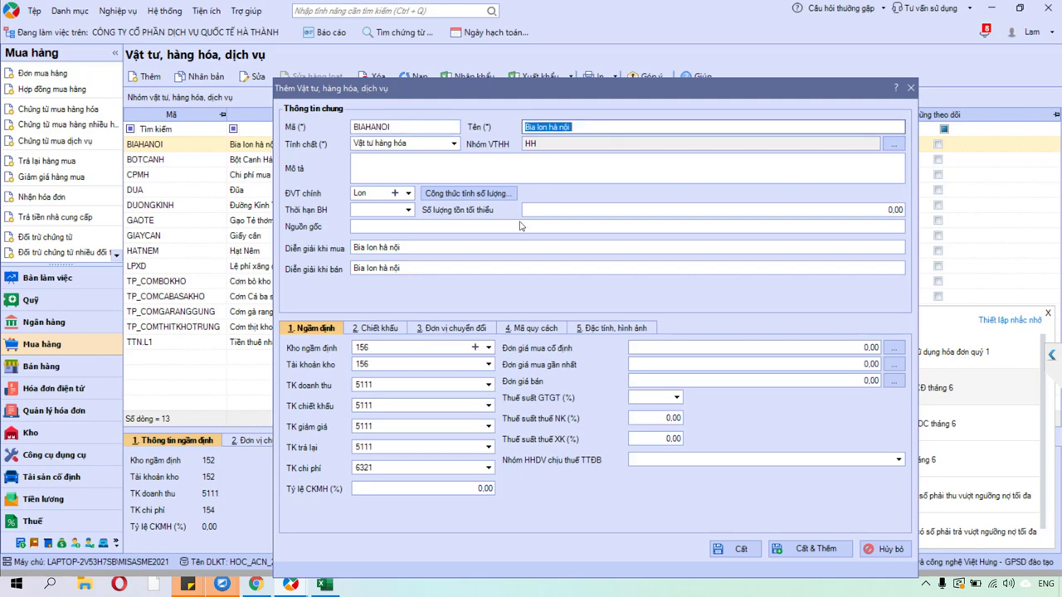
click(387, 468)
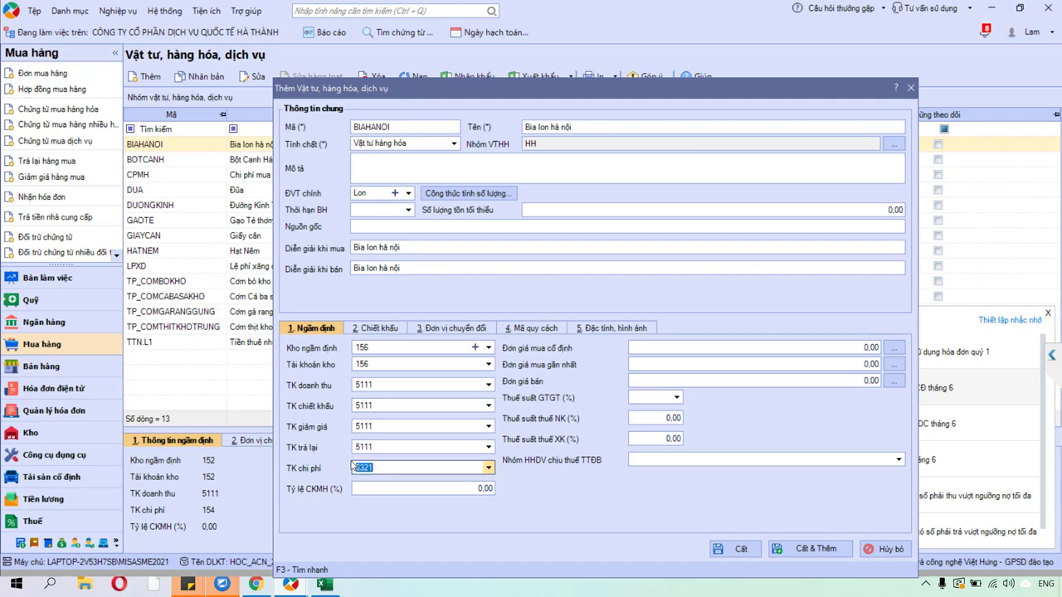
key(ctrl+s)
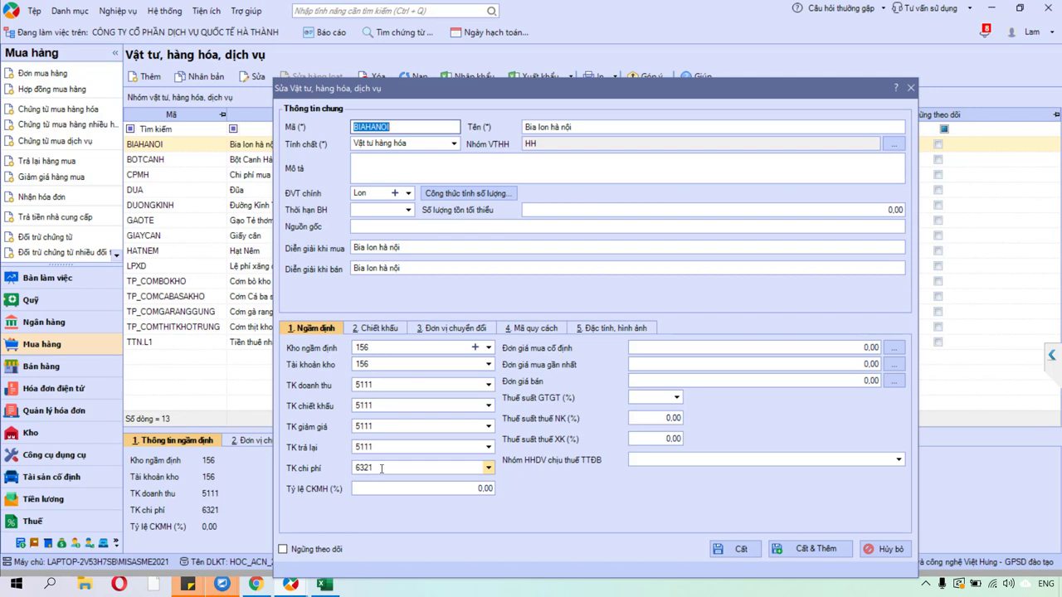
Step: Add Thùng as a conversion unit (Đơn vị chuyển đổi) for the BIAHANOI item
click(458, 332)
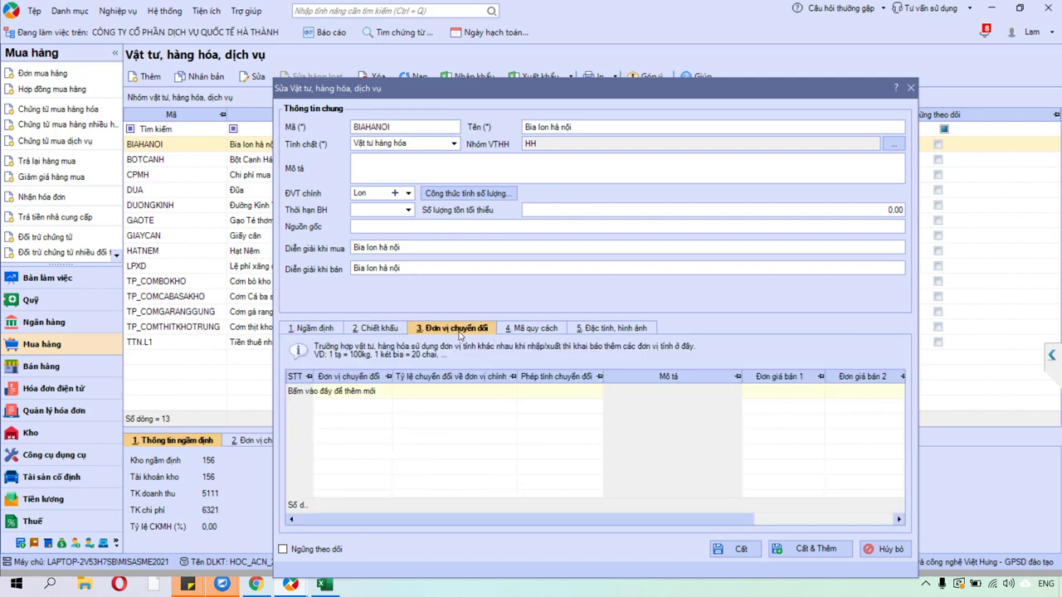
click(387, 391)
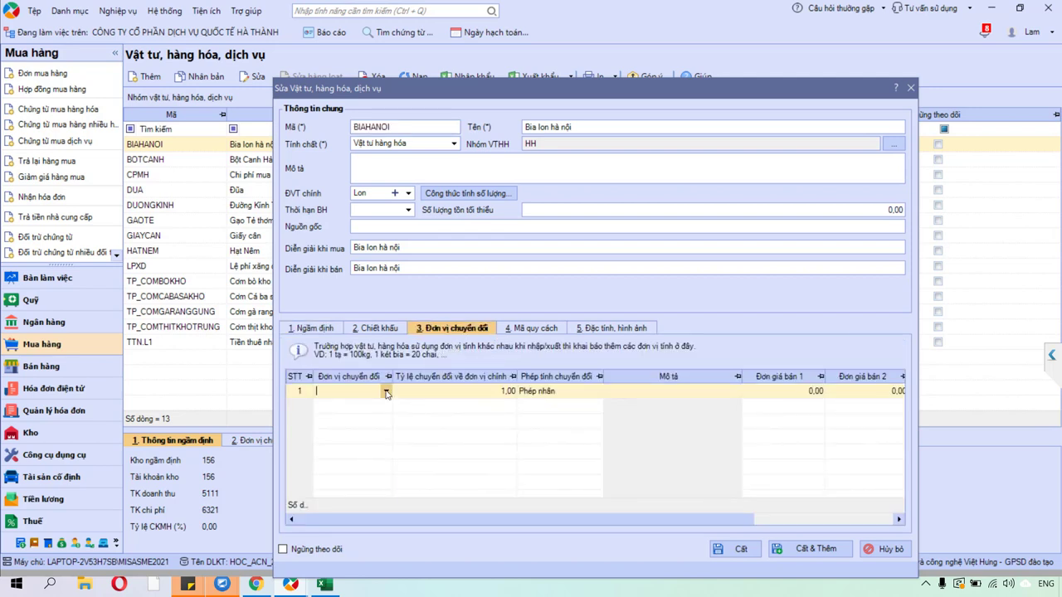
click(386, 391)
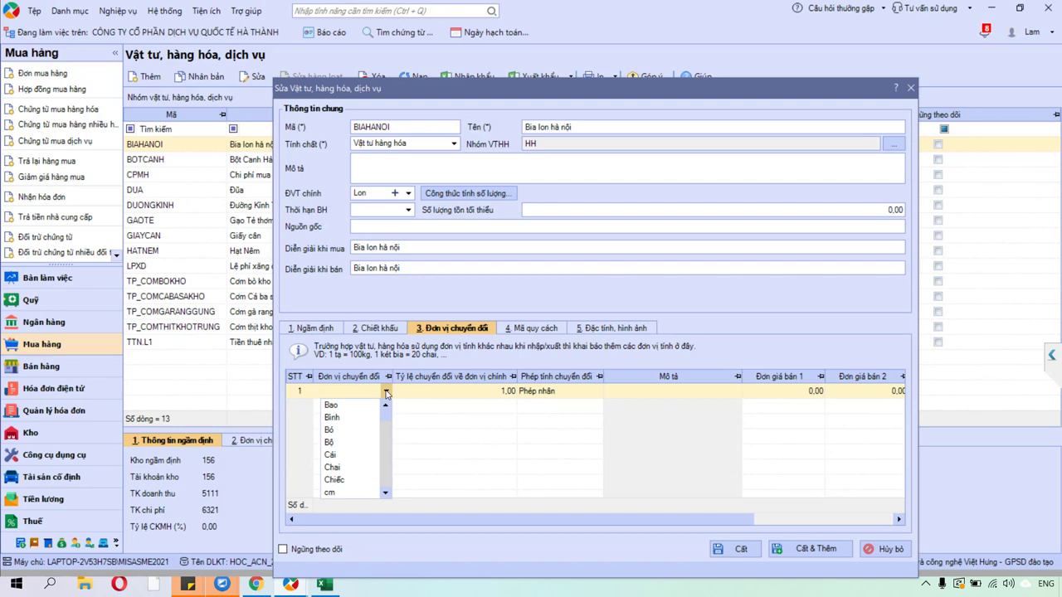
text(Thùng)
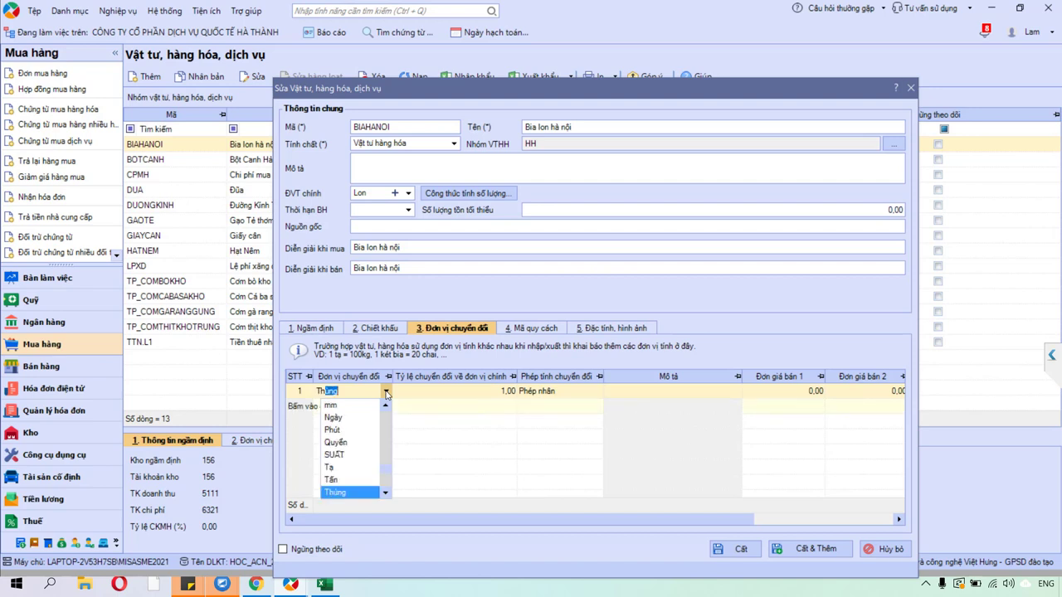
key(Tab)
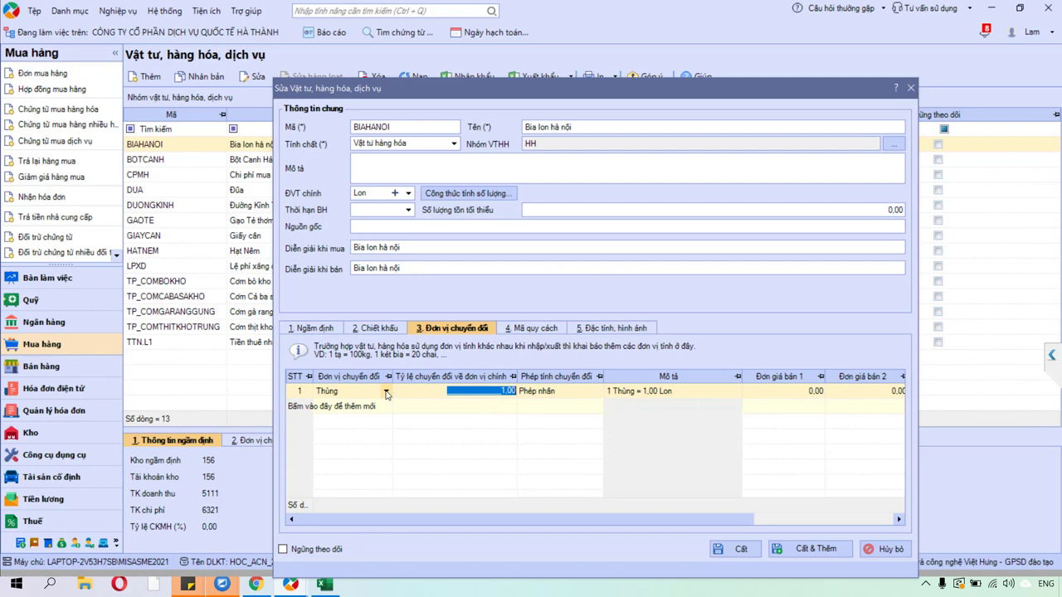
Step: Set the conversion ratio of Thùng to the main unit to 24 and save the item
text(2)
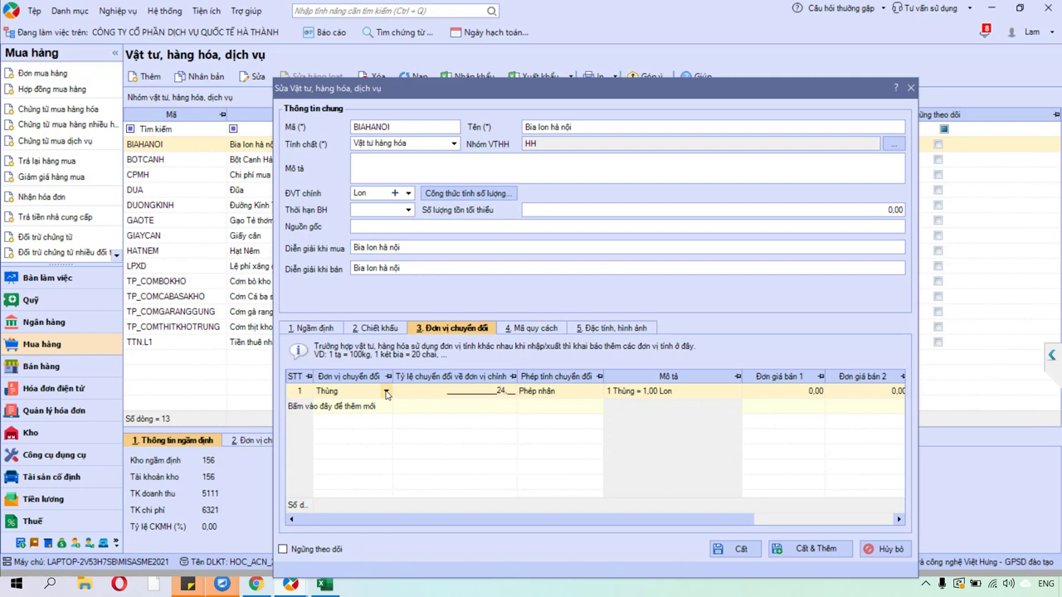
text(4)
key(Tab)
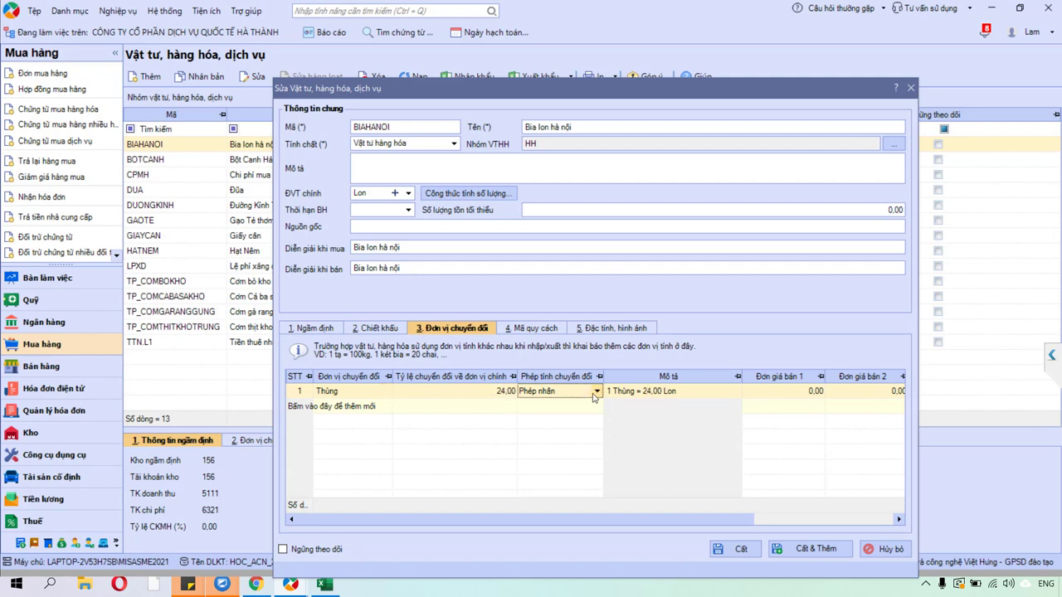
click(634, 395)
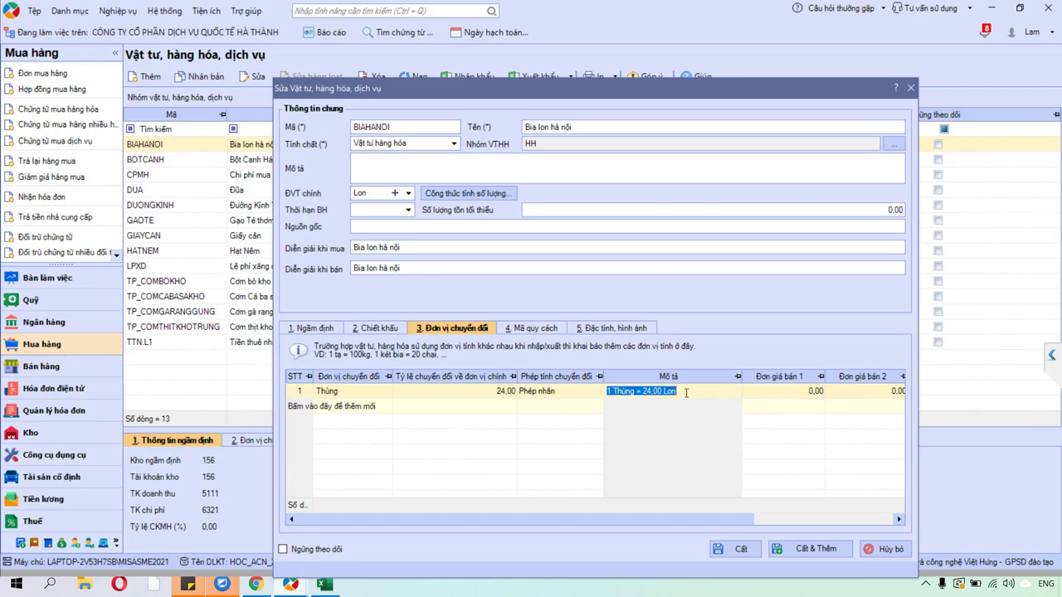
click(730, 548)
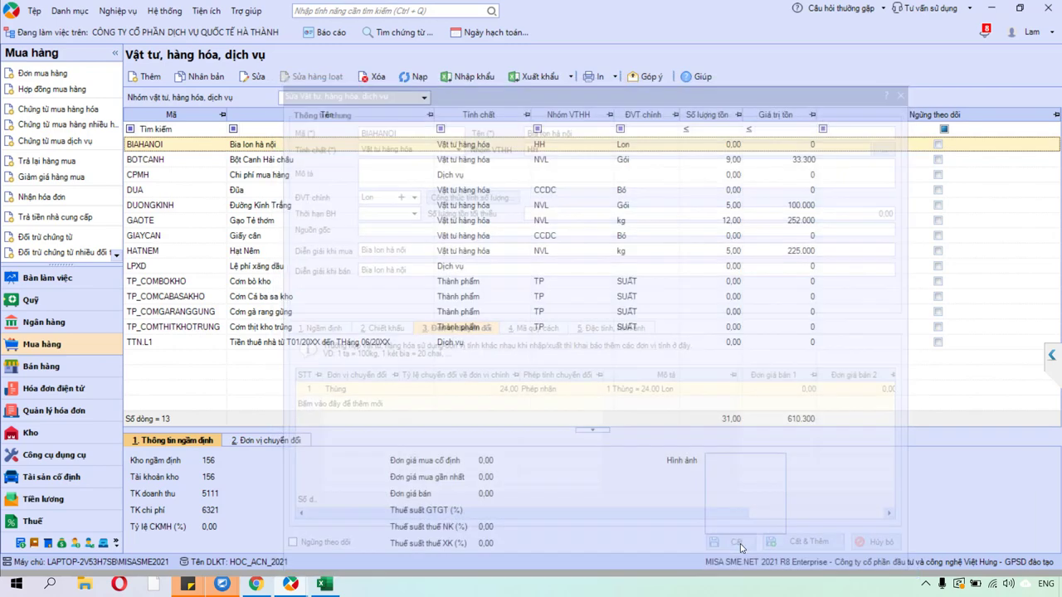
Step: Duplicate the BIAHANOI item as the basis for a new item, discarding the first copy
key(ctrl+d)
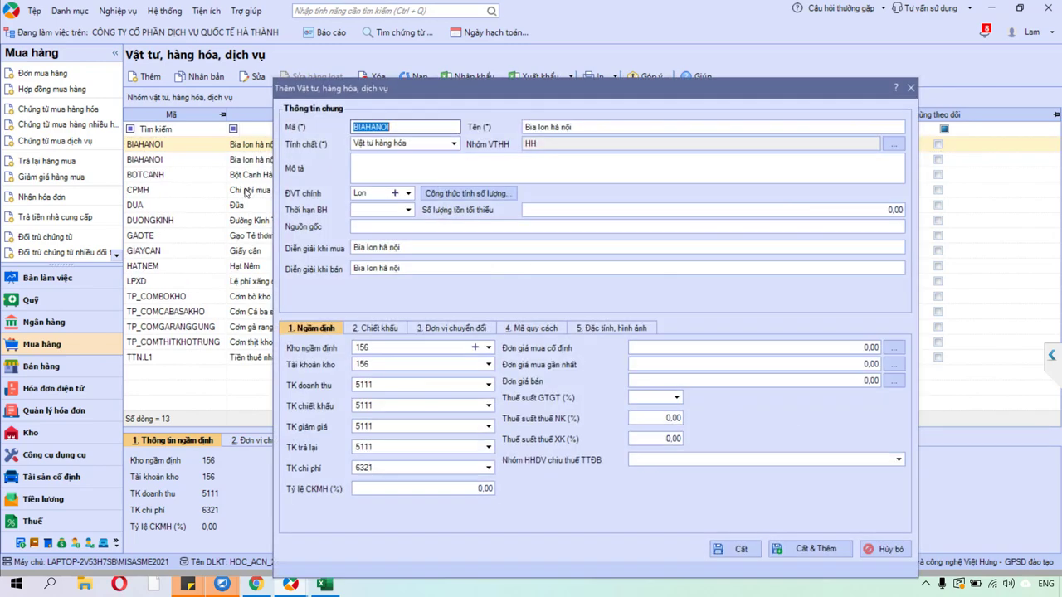
click(878, 544)
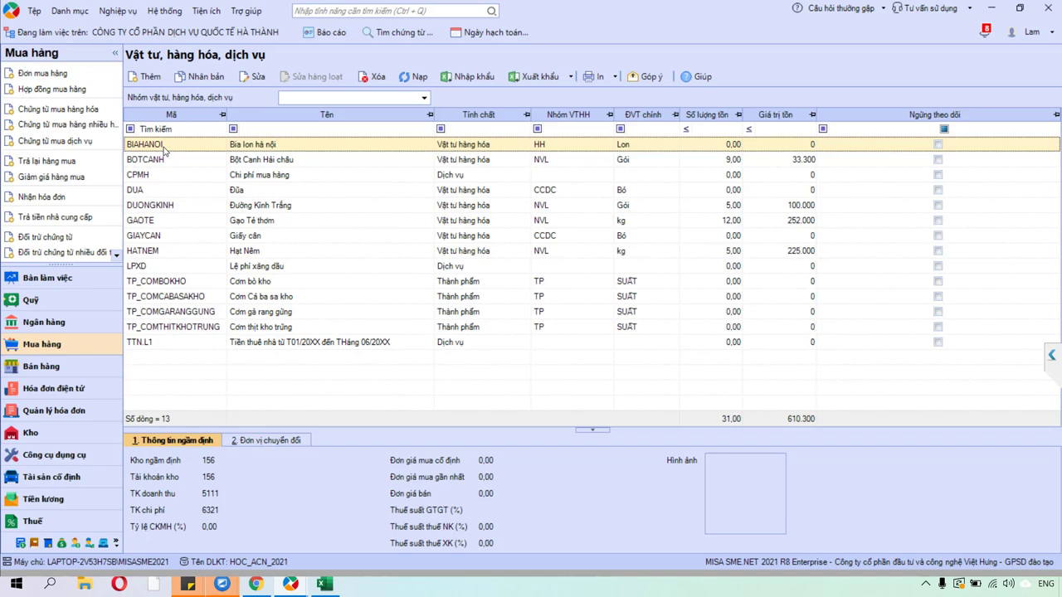
key(ctrl+d)
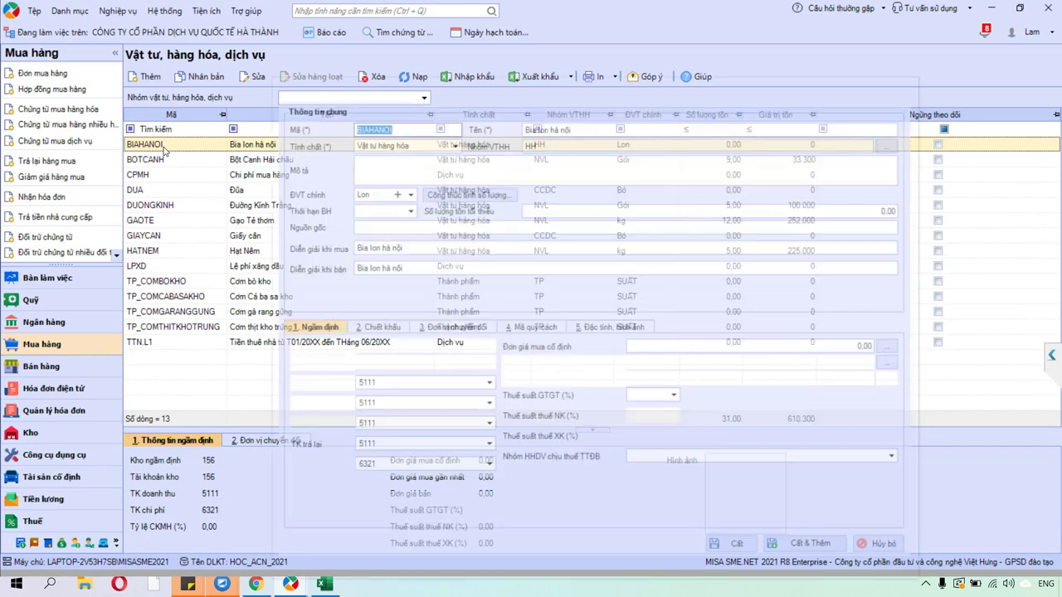
Step: Look up the second product in the Excel item list and the VAT invoice in Chrome, and name the copied item Co ca Lon in MISA
click(575, 130)
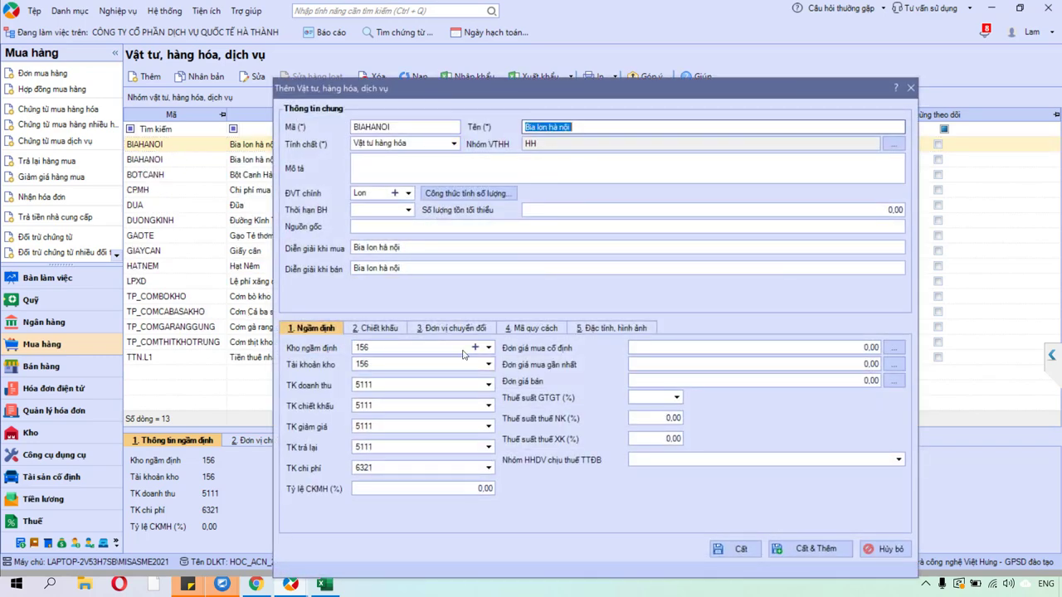
click(323, 584)
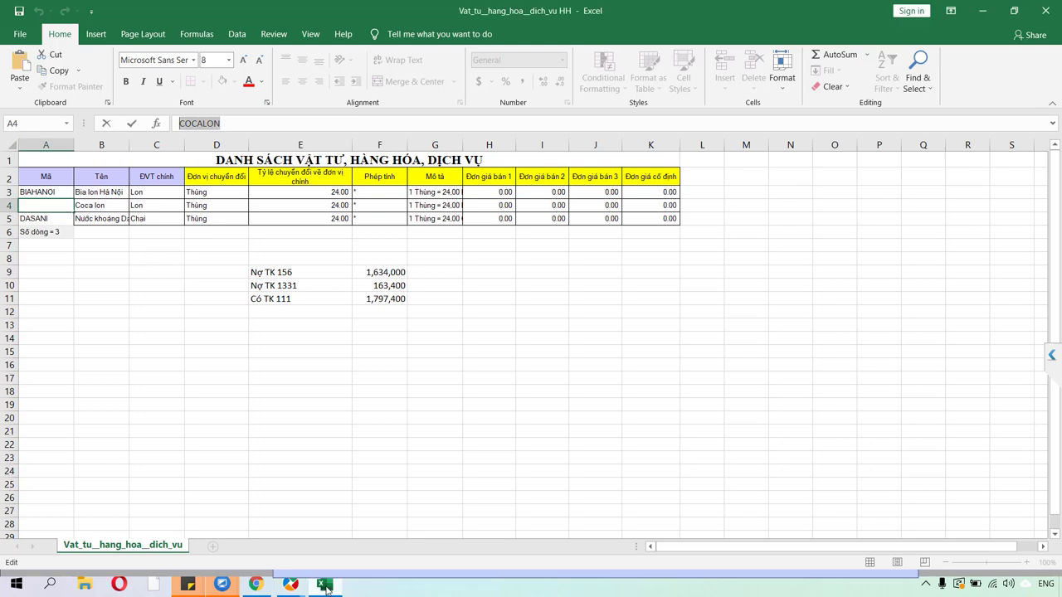
click(101, 208)
click(256, 584)
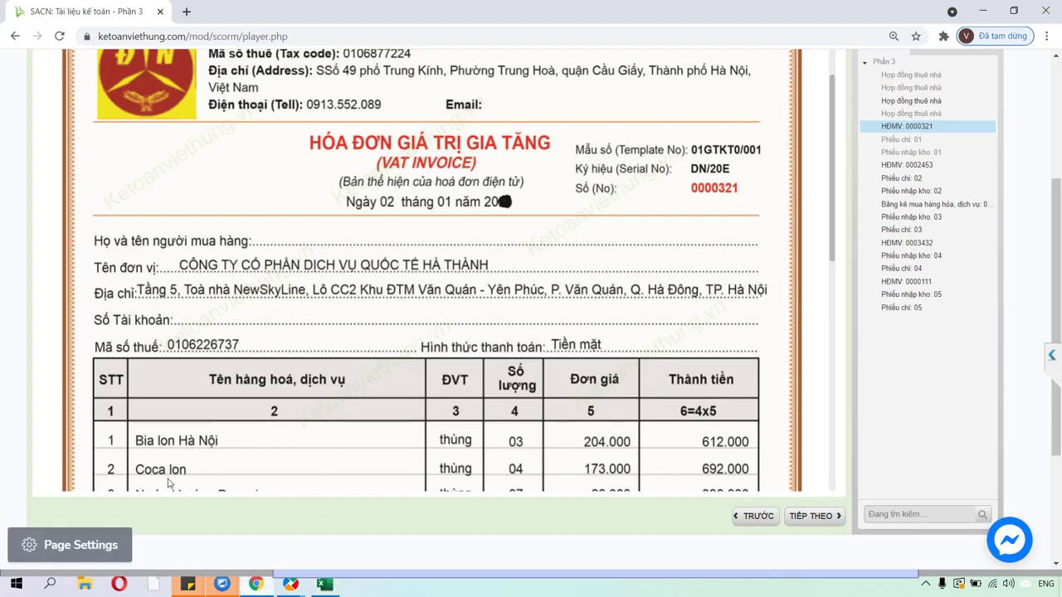
click(282, 586)
text(Co ca Lon)
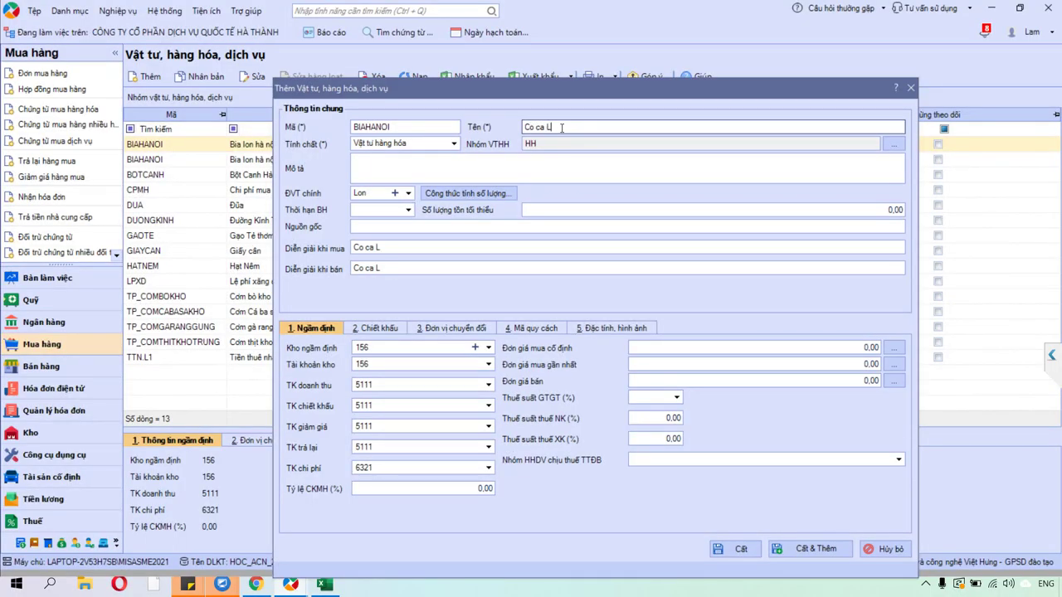
Step: Set the copied item's code (Mã) to COCALON
click(422, 131)
text(COCALON)
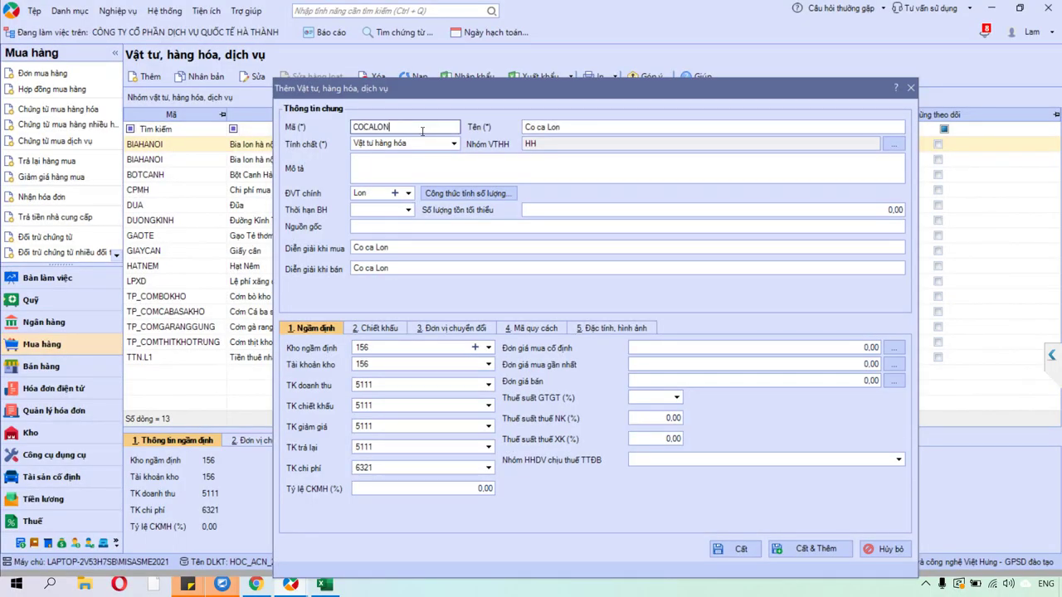
key(Tab)
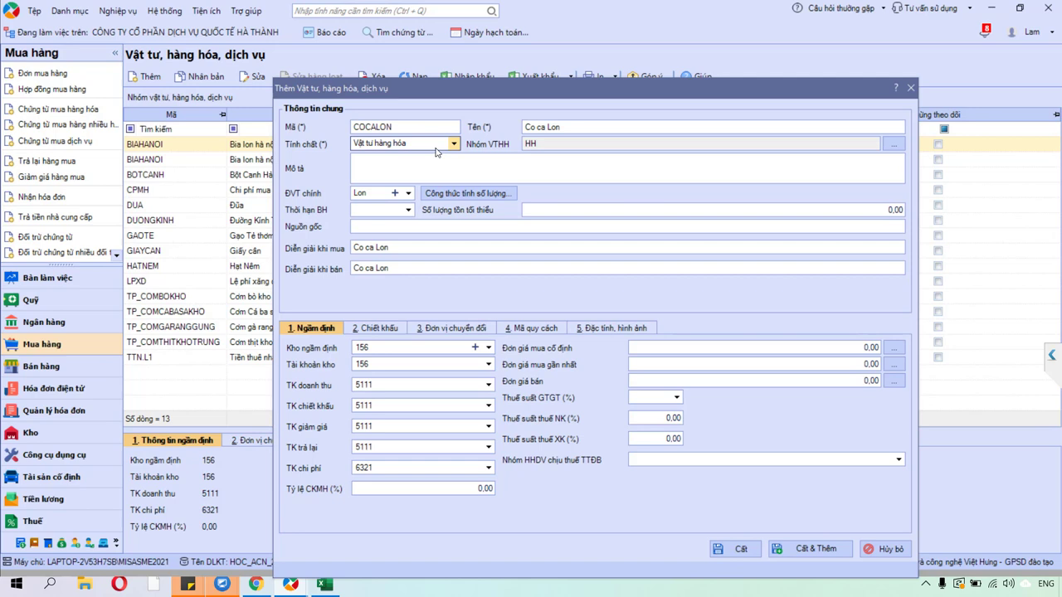
Step: Check the COCALON item's nature, group and conversion ratio for Thùng, and save the item
click(416, 146)
click(554, 143)
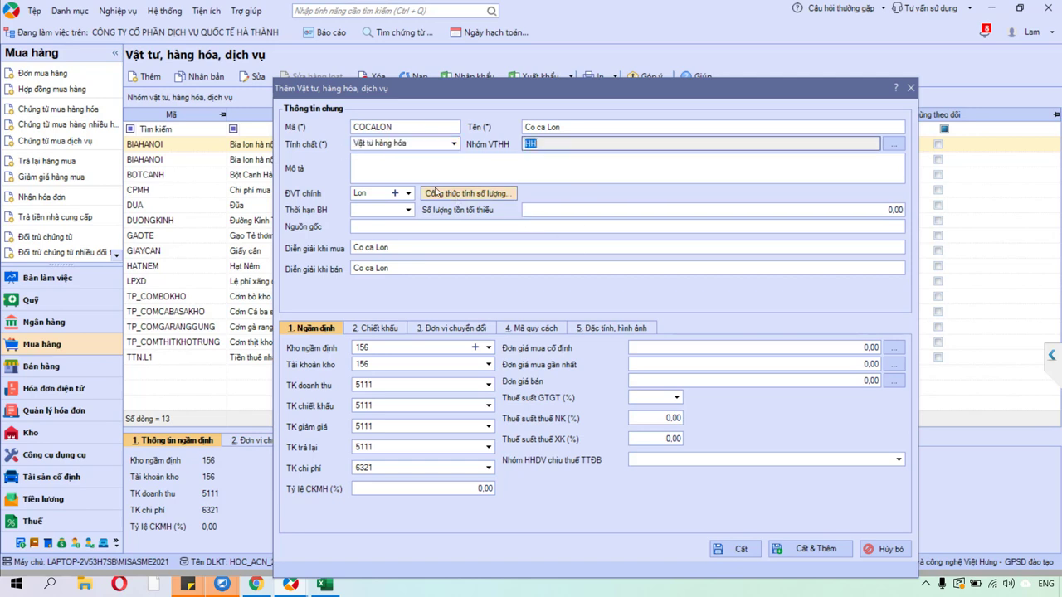
click(458, 330)
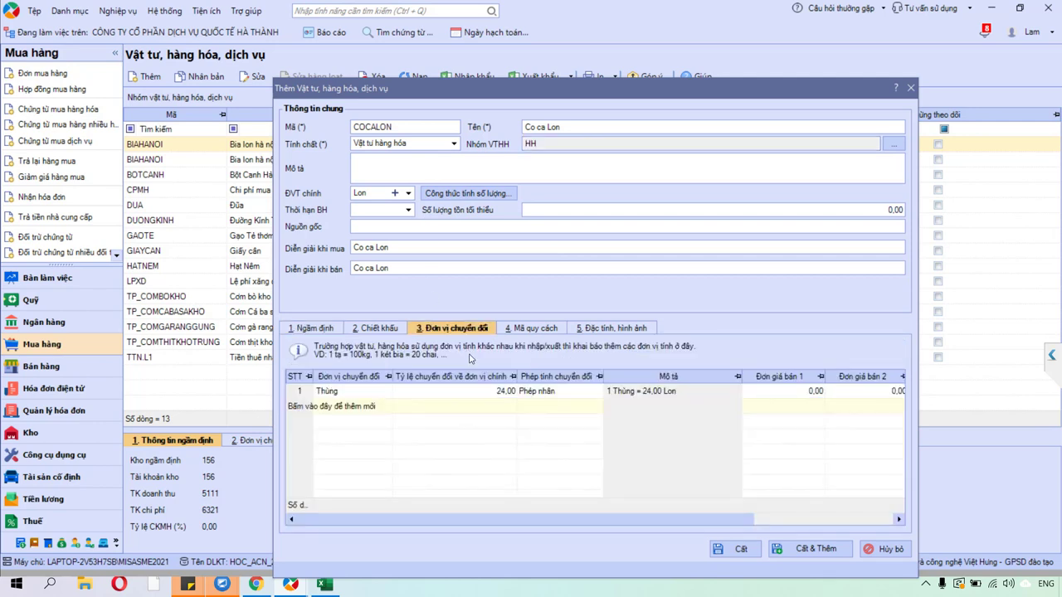
click(500, 392)
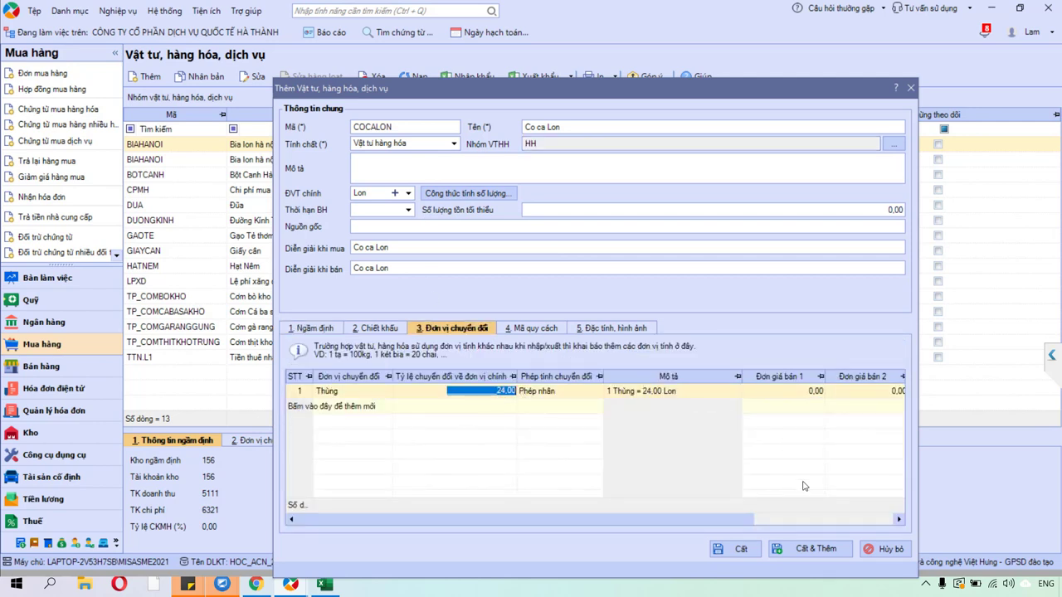
click(735, 549)
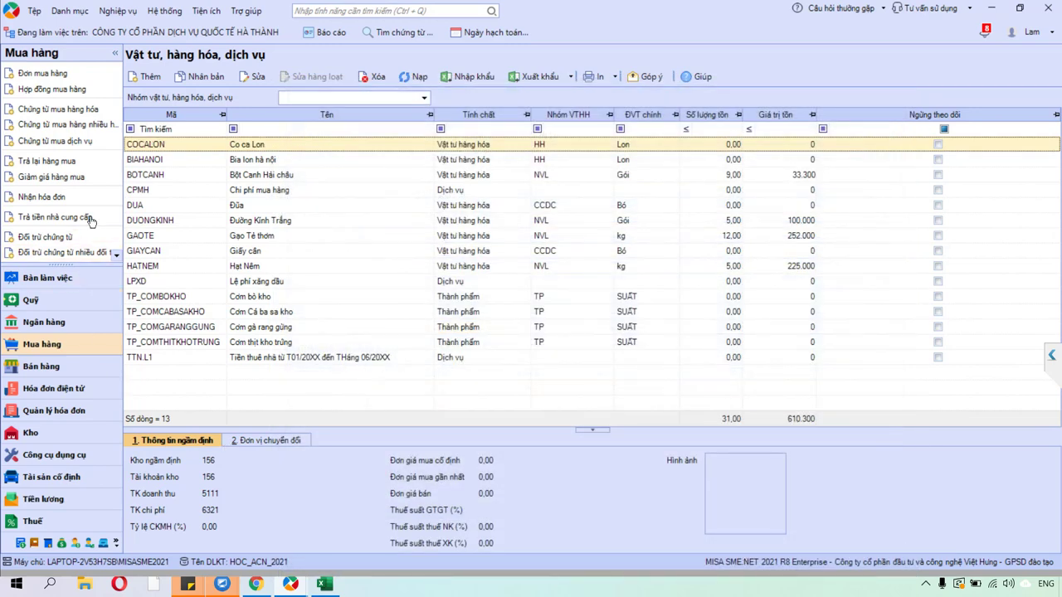
Step: Duplicate the COCALON item, look up the third product in the Excel item list, and name the copy Nước khoáng Dasani in MISA
key(ctrl+e)
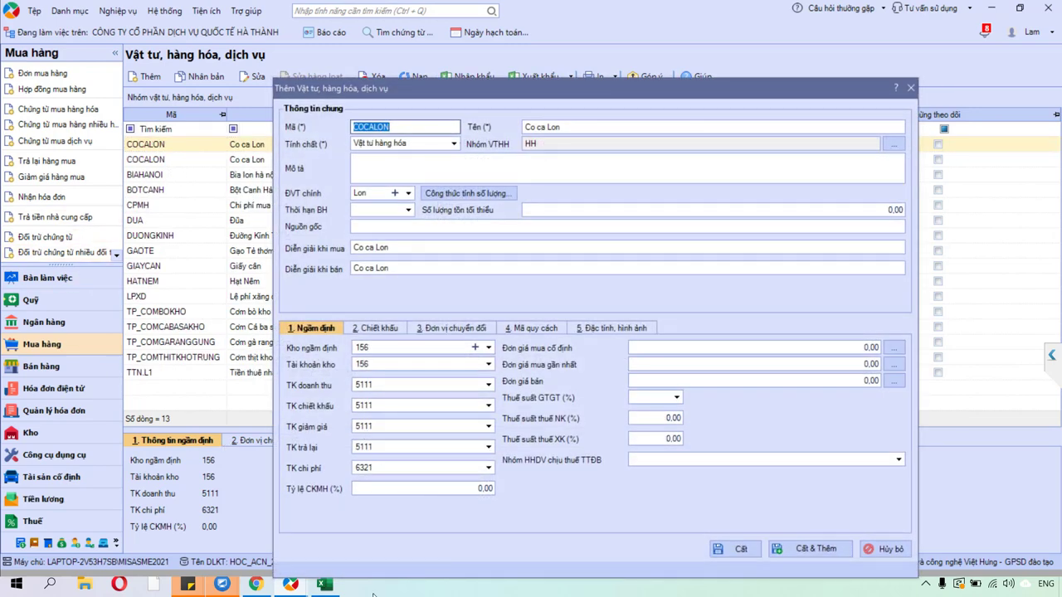
click(324, 584)
mouse_move(291, 584)
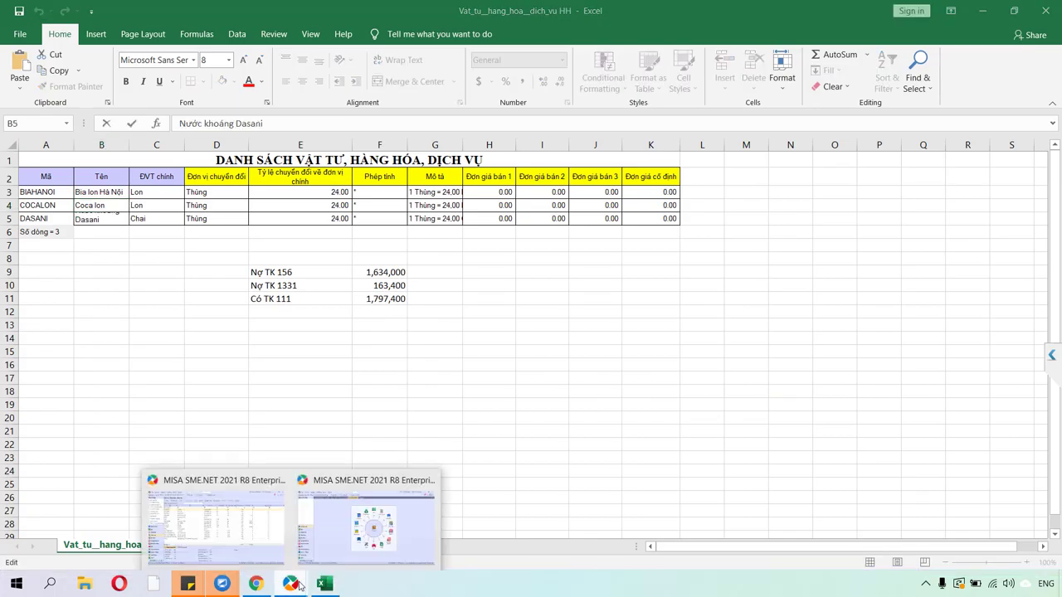
click(212, 535)
click(576, 128)
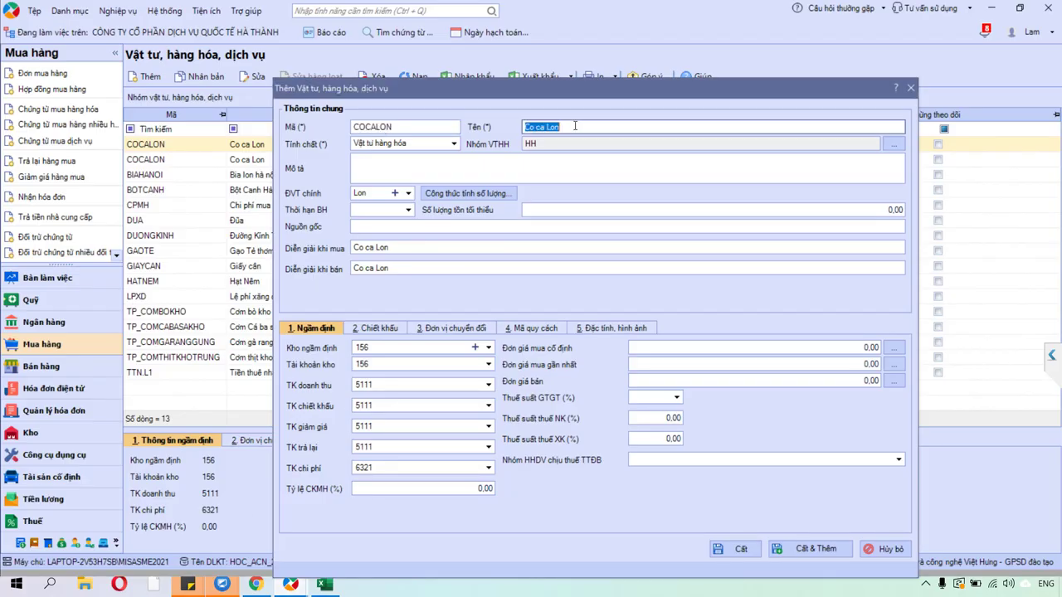
text(Nước khoáng Dasani)
Step: Check the product on the VAT invoice in Chrome, and give the copied item in MISA the code NUOCKHOANGDASANI and main unit Chai
double_click(394, 133)
key(BackSpace)
key(Tab)
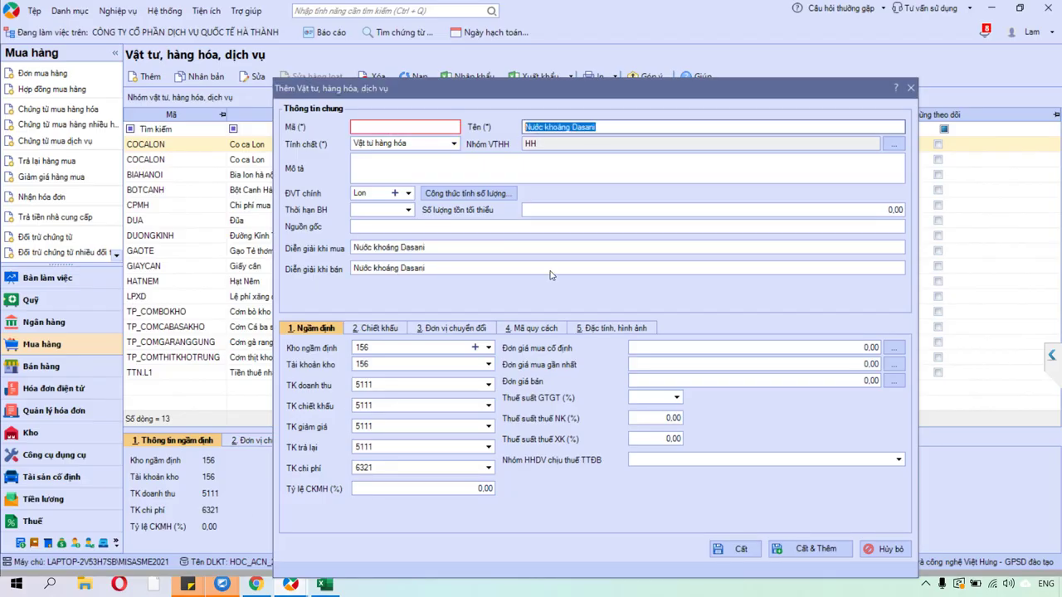
click(256, 585)
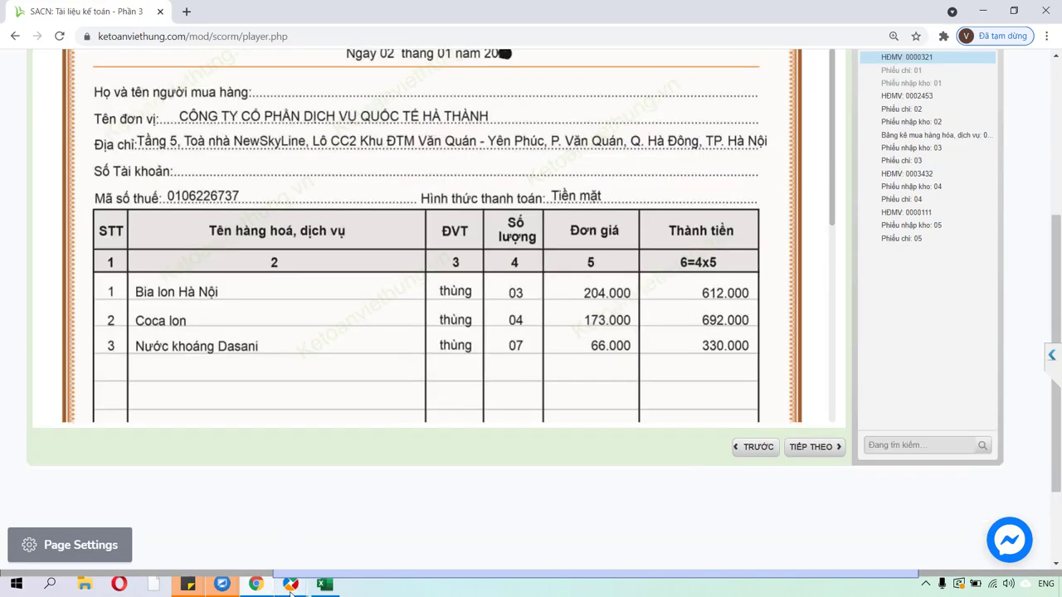
mouse_move(291, 584)
click(223, 531)
click(427, 126)
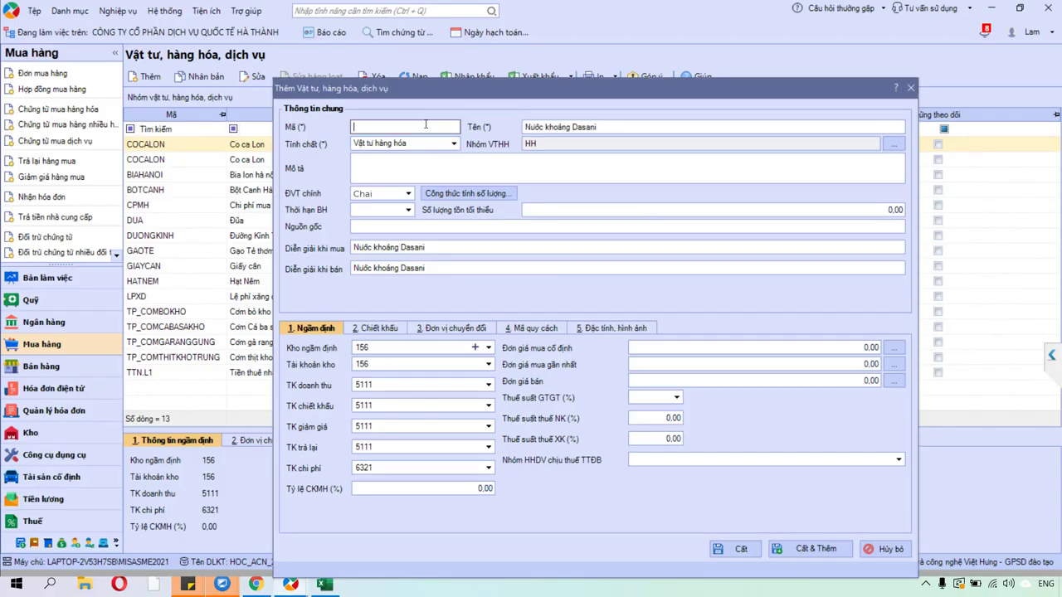
text(NUOCKHOANGDASANI)
Step: Check the nature and group (Nhóm VTHH) of the Nước khoáng Dasani item and save it
click(437, 143)
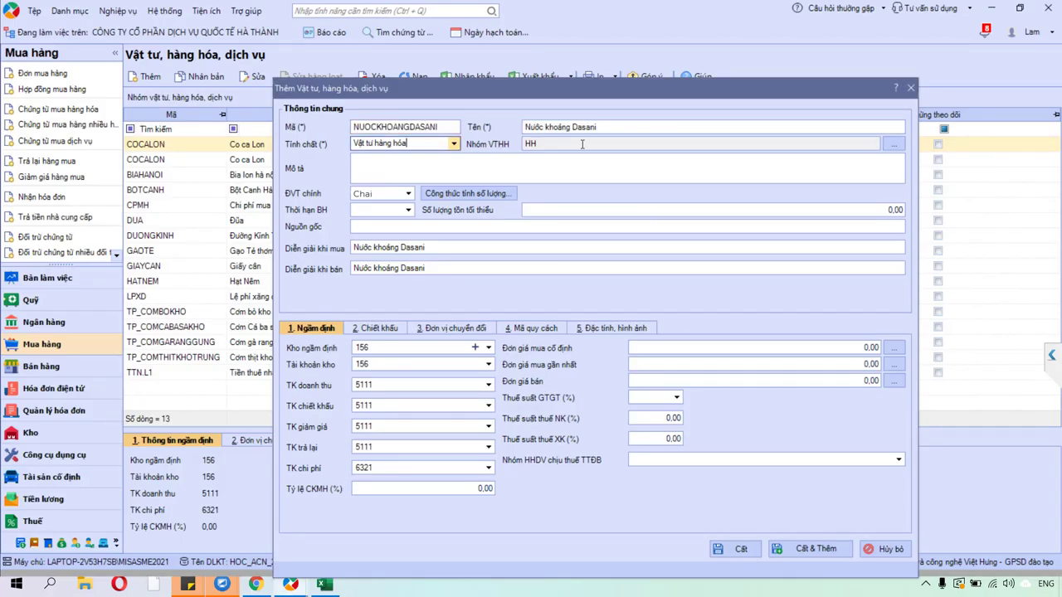
click(596, 146)
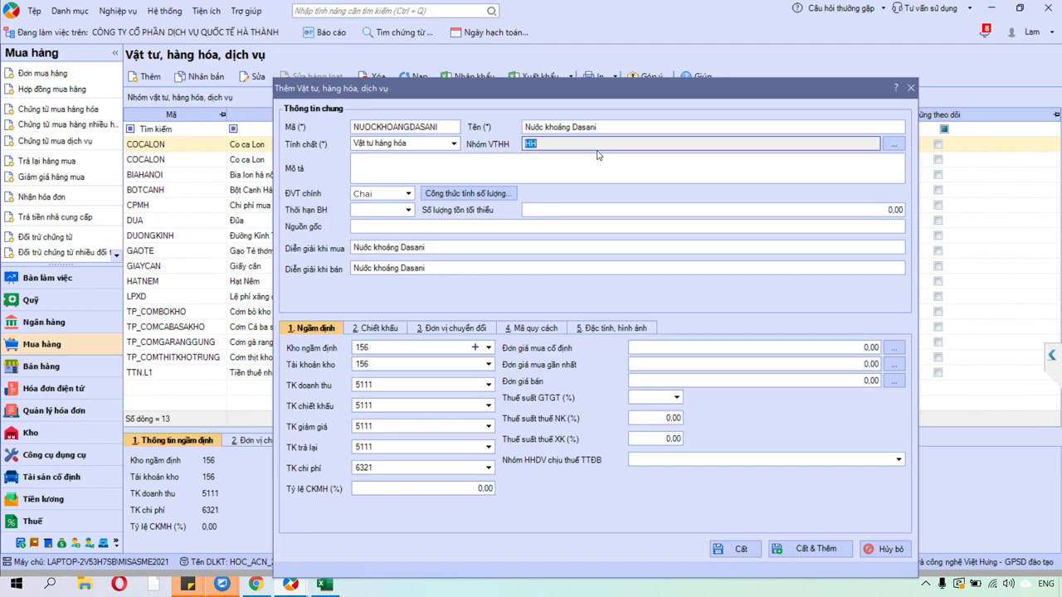
click(738, 549)
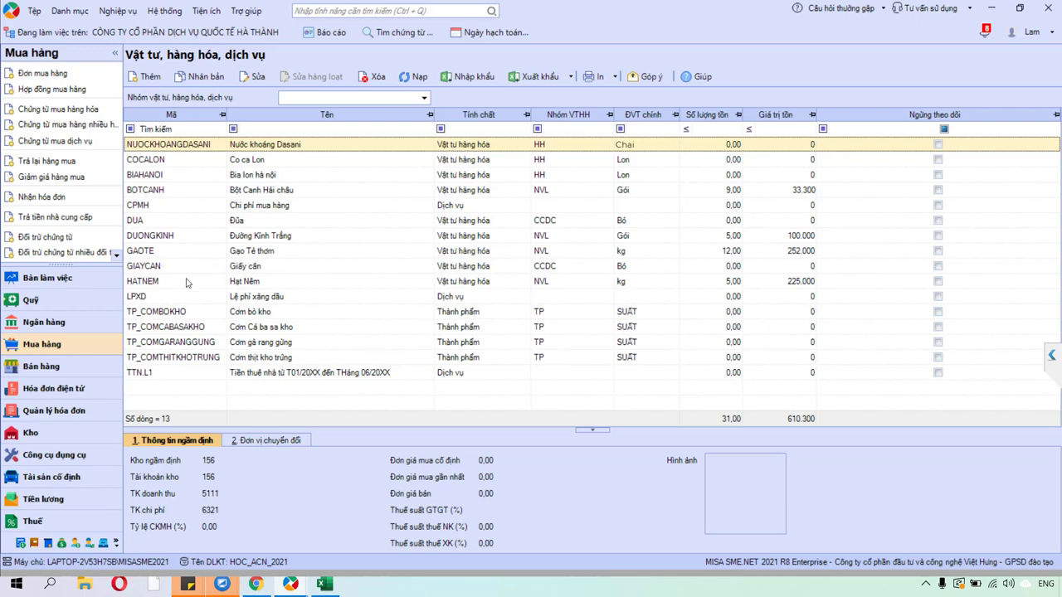
Step: Create a new goods purchase voucher of the type 1. Mua hàng trong nước nhập kho
click(76, 344)
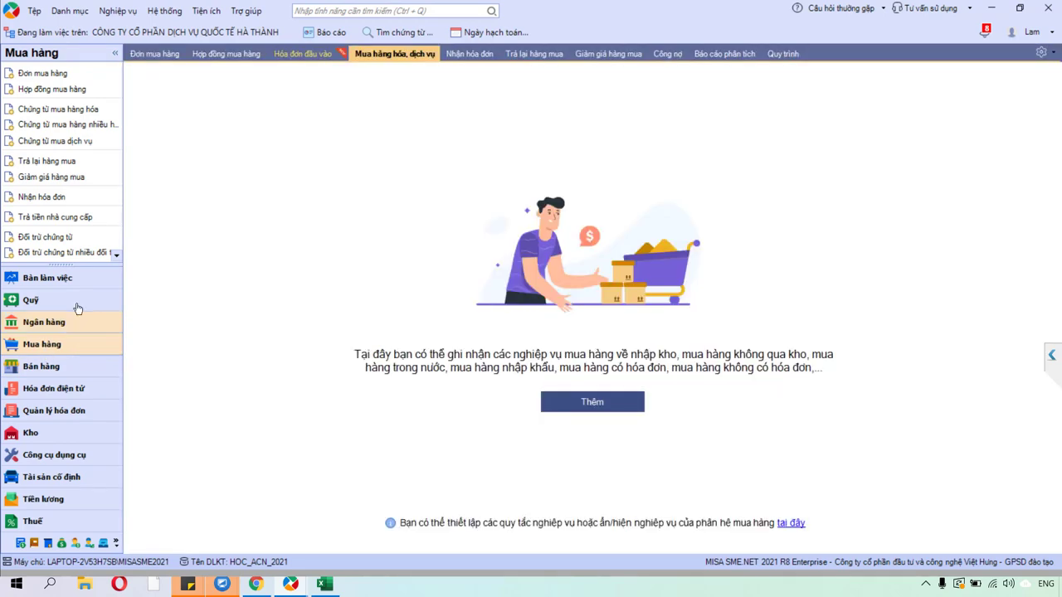
click(53, 108)
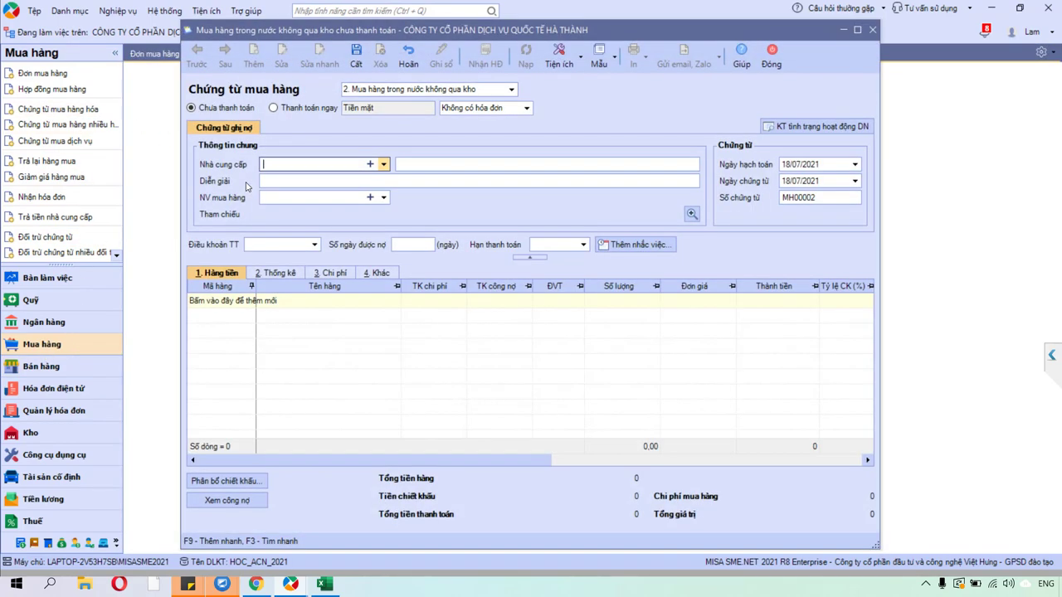
click(511, 89)
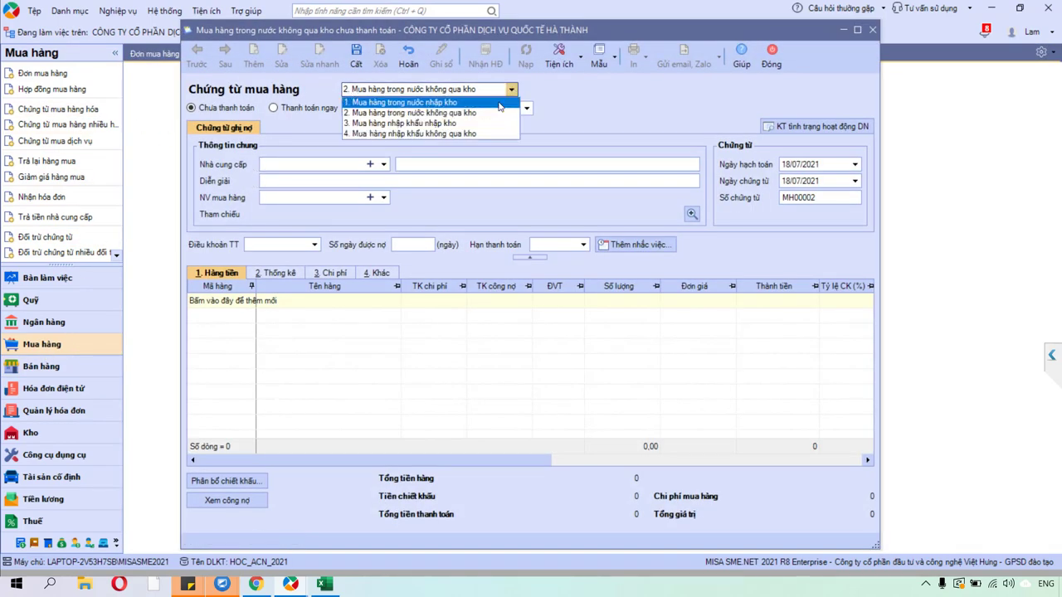
click(500, 103)
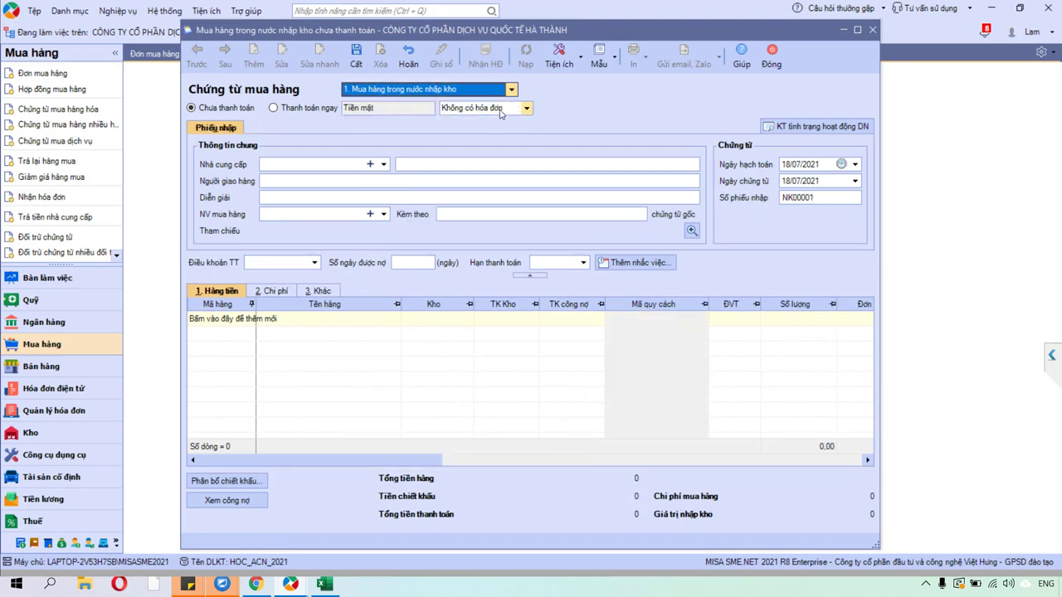
Step: Set the voucher to Thanh toán ngay by Tiền mặt with Nhận kèm hóa đơn, comparing it with the Không có hóa đơn option
click(276, 108)
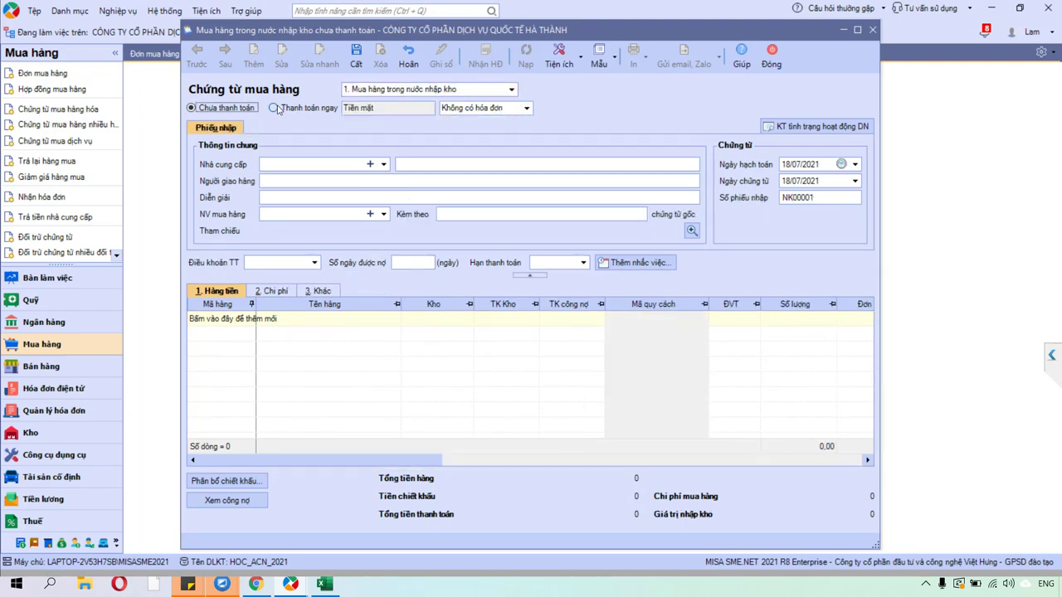
click(525, 109)
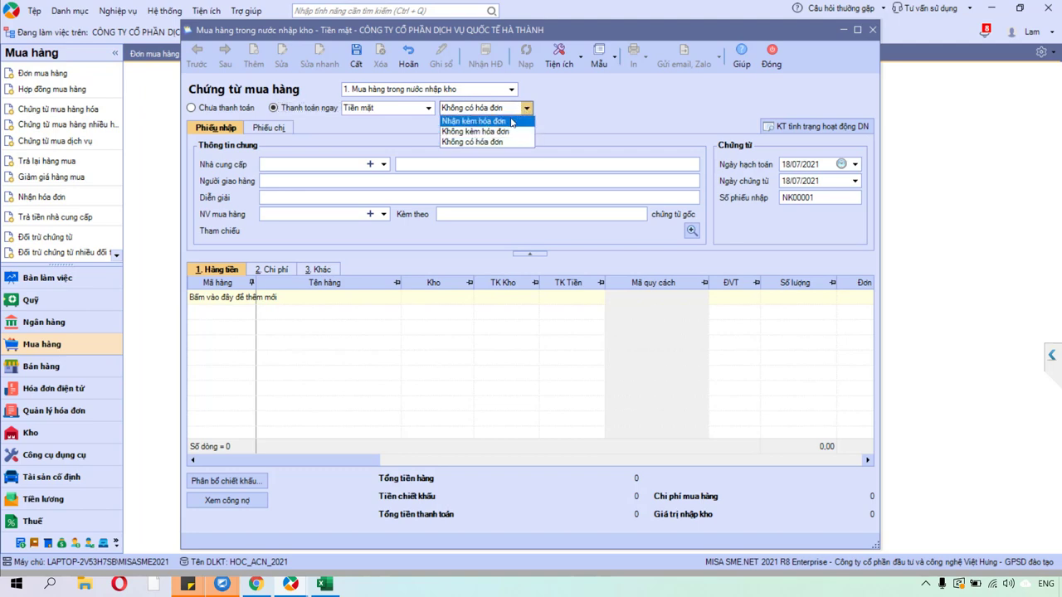
click(512, 122)
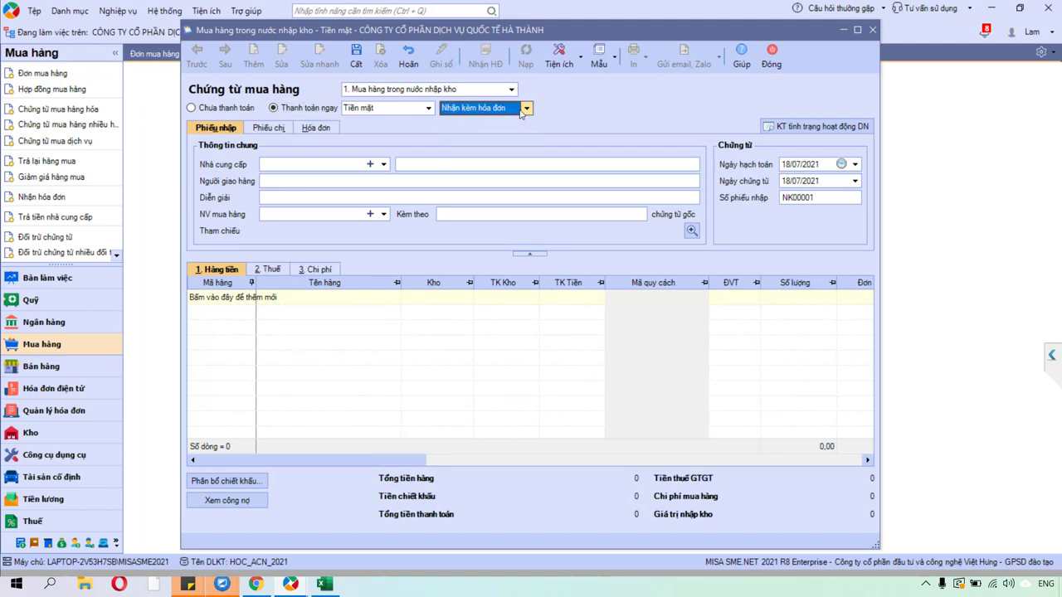
click(525, 109)
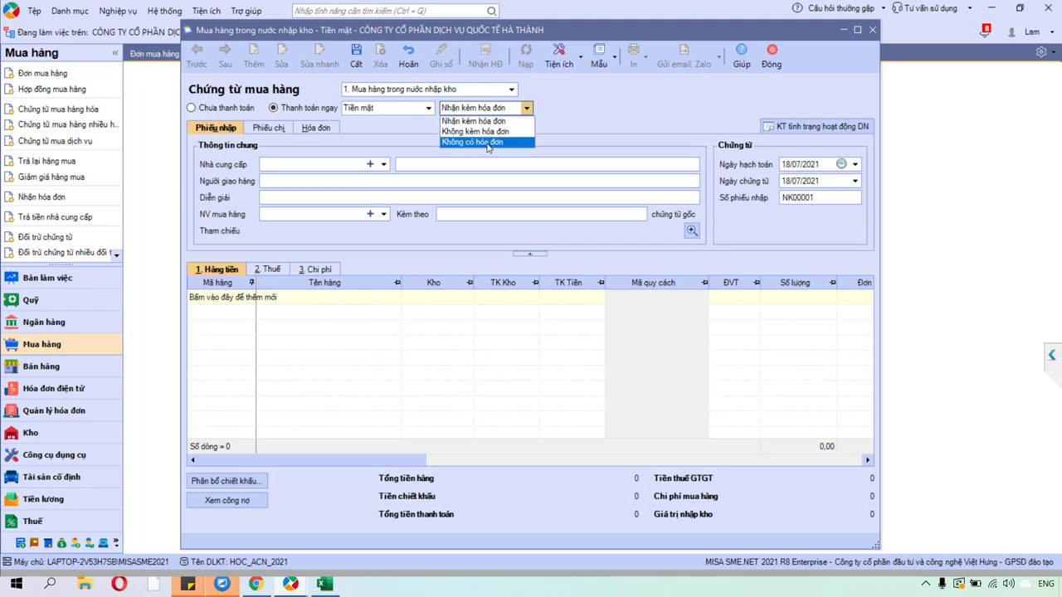
click(488, 142)
click(526, 108)
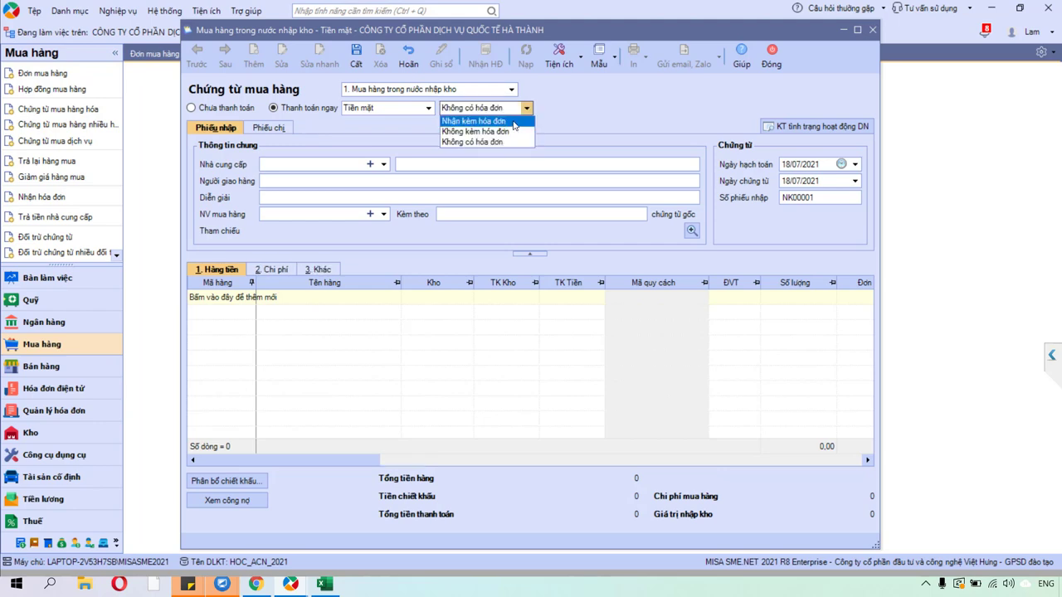
click(514, 121)
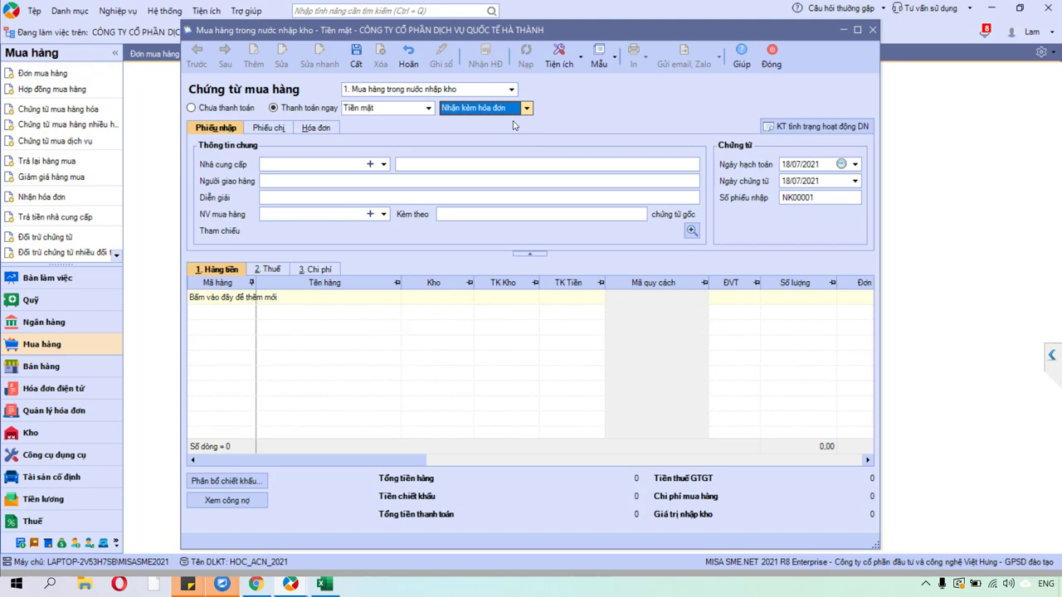
Step: Review the voucher's Phiếu nhập, Phiếu chi and Hóa đơn sections and the supplier details on the VAT invoice in Chrome
click(211, 133)
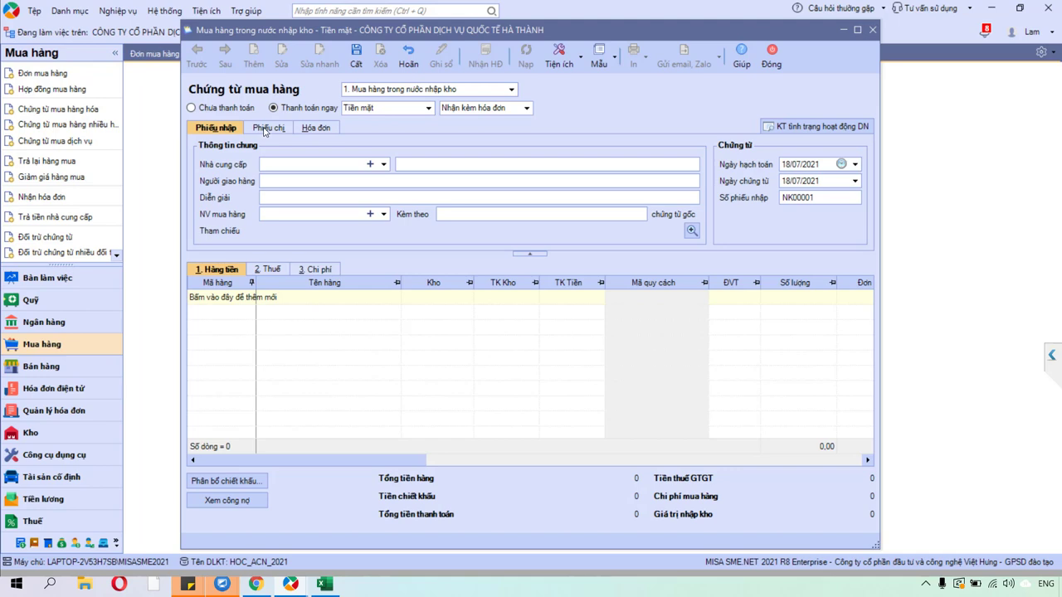
click(262, 131)
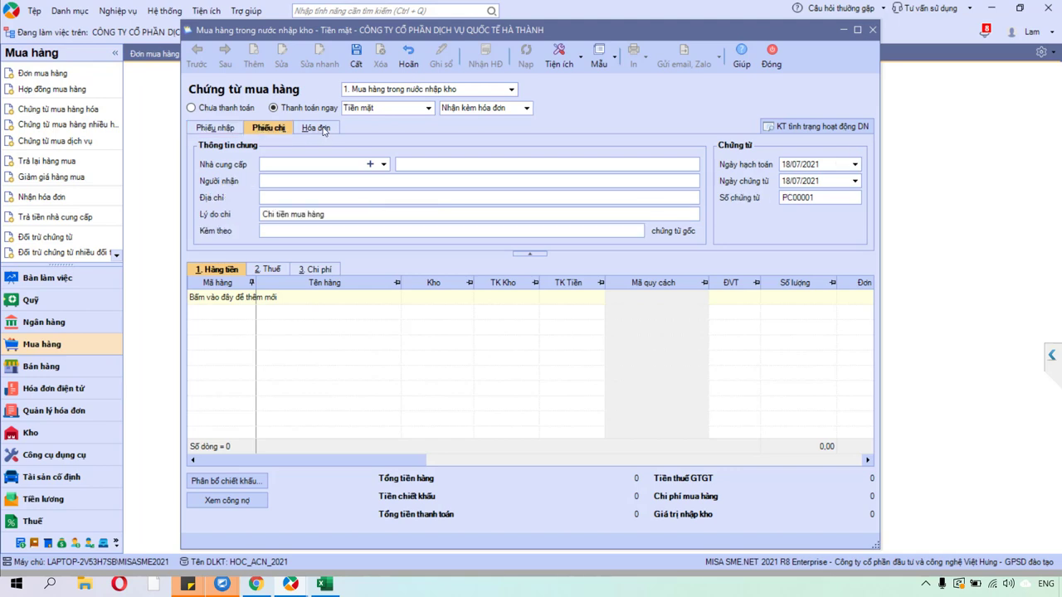
click(324, 131)
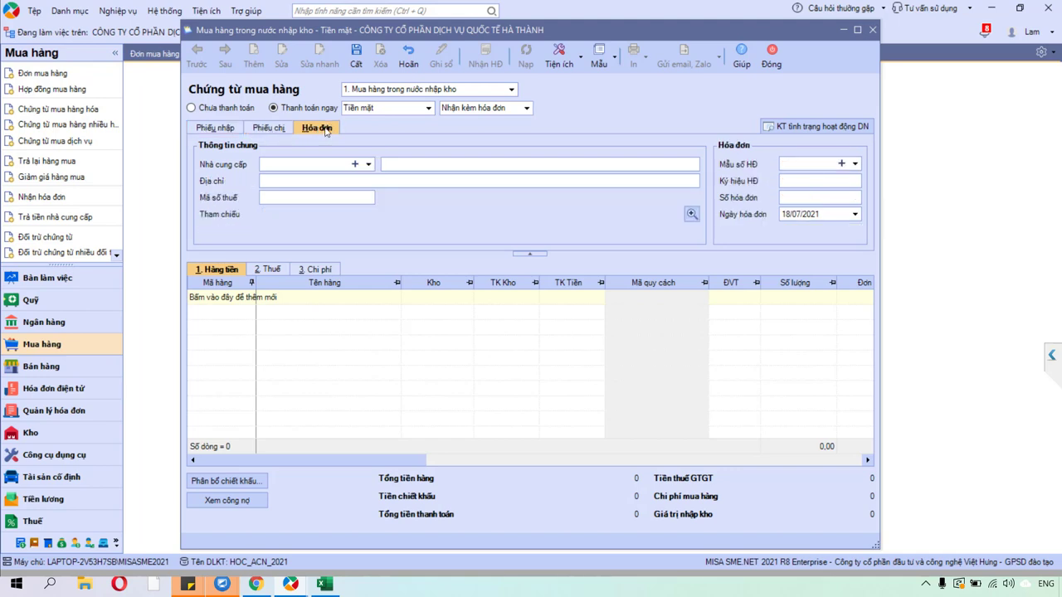
click(223, 131)
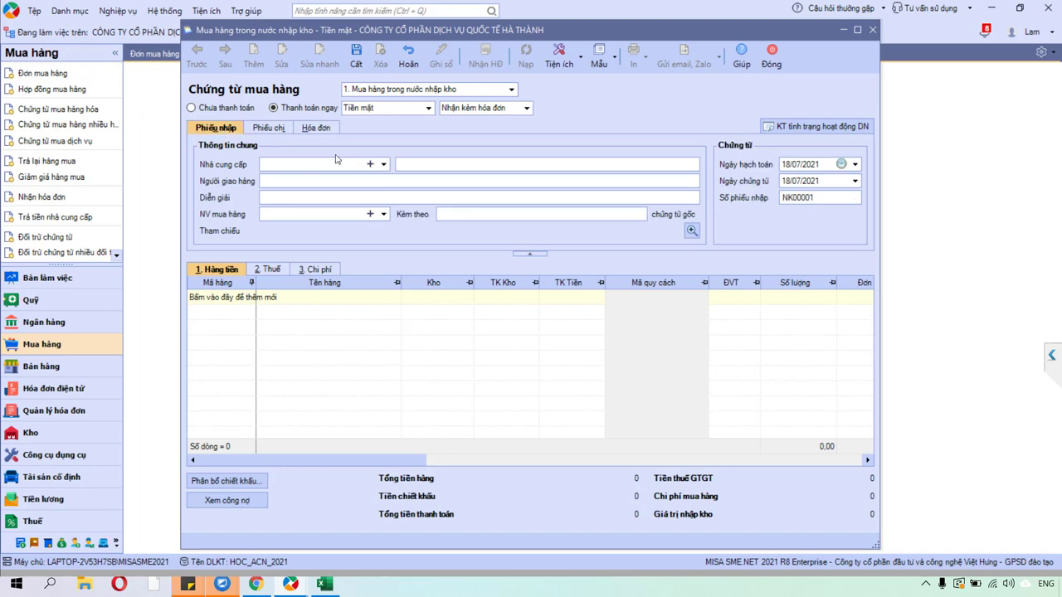
click(262, 581)
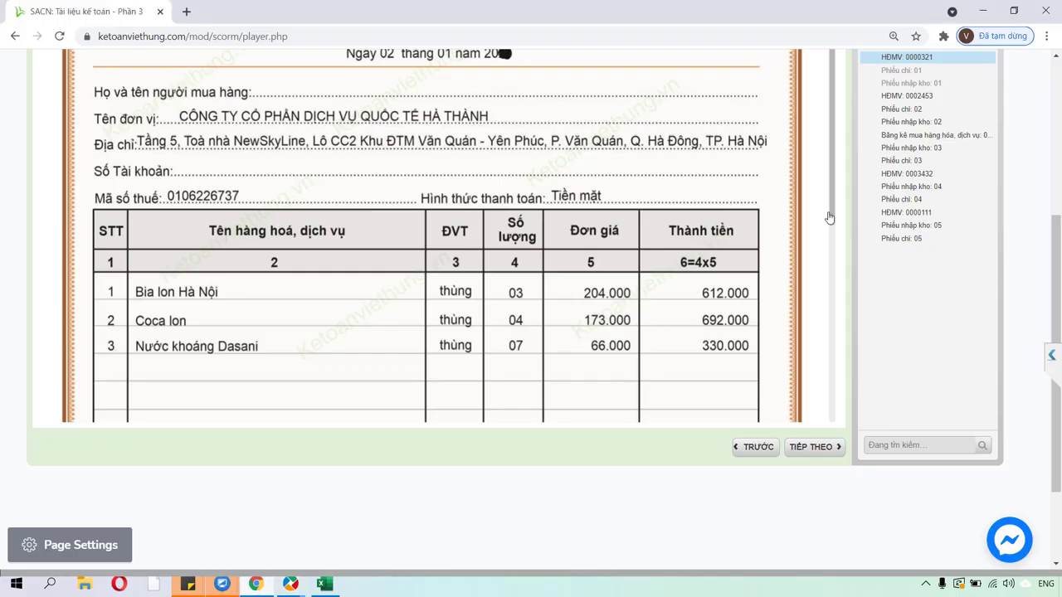
scroll(833, 191, up, 2)
scroll(840, 168, up, 2)
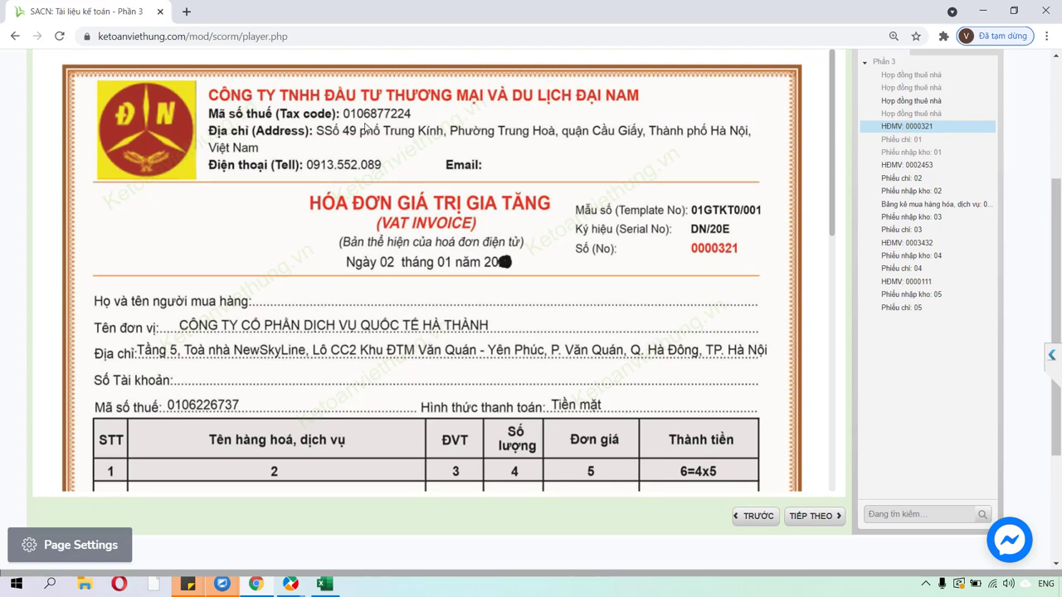
mouse_move(188, 583)
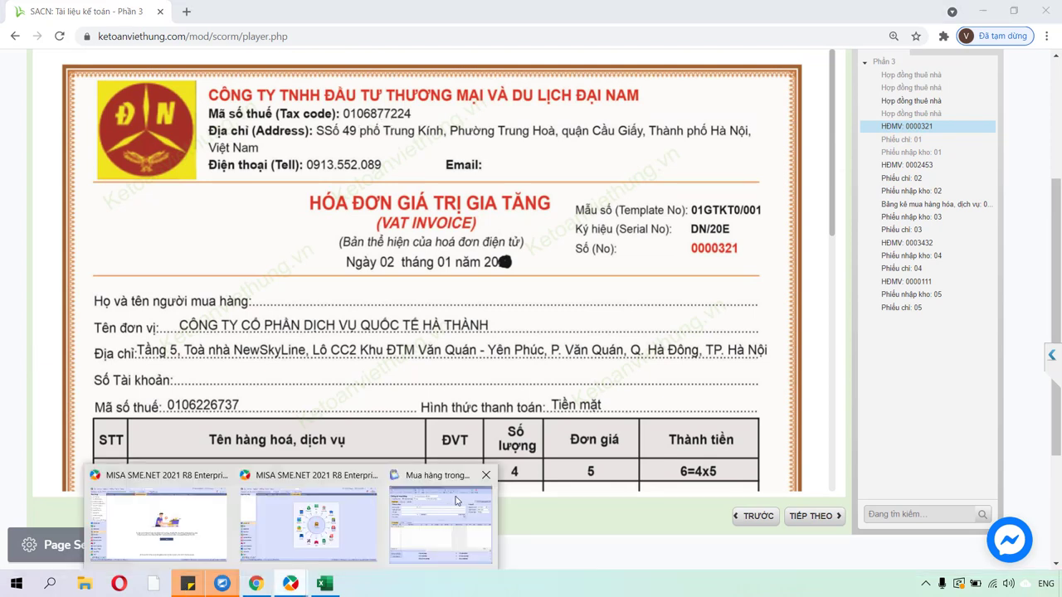
click(607, 531)
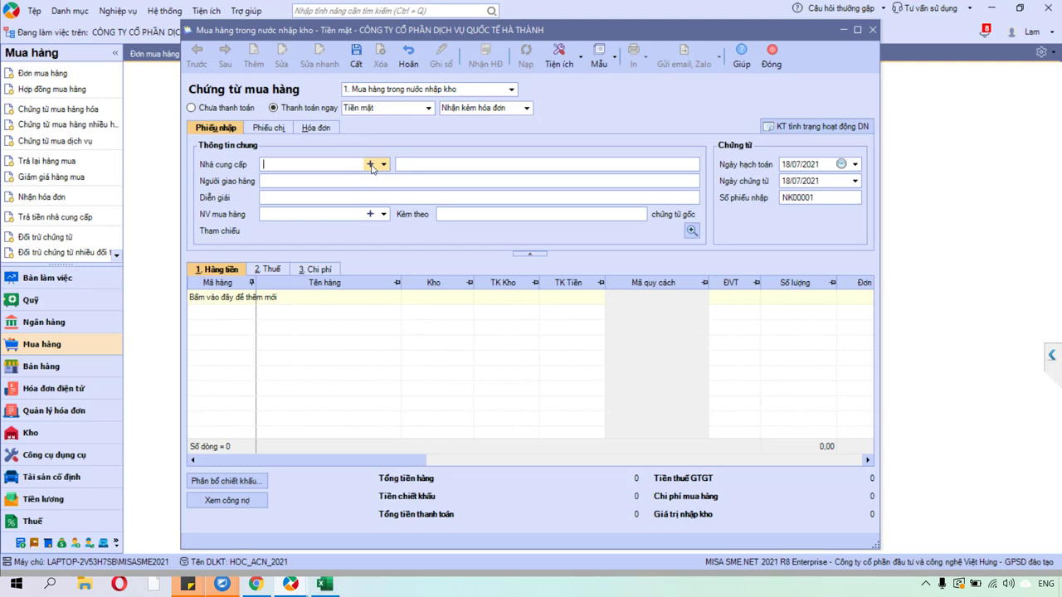
Step: Start a new supplier record from the voucher, enter the tax code from the invoice in Chrome, and retrieve the company information
click(371, 165)
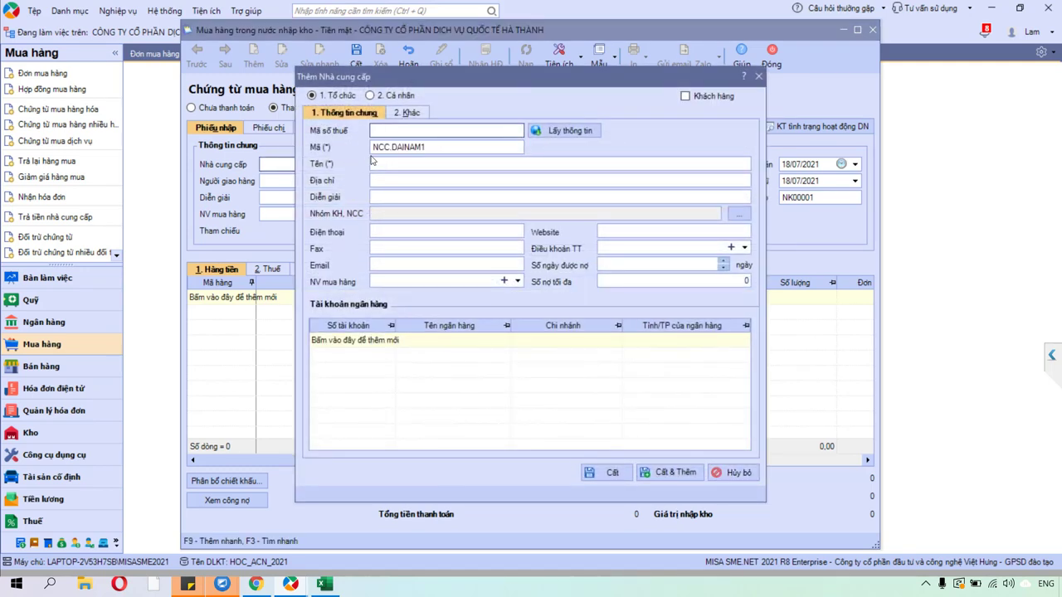
click(256, 584)
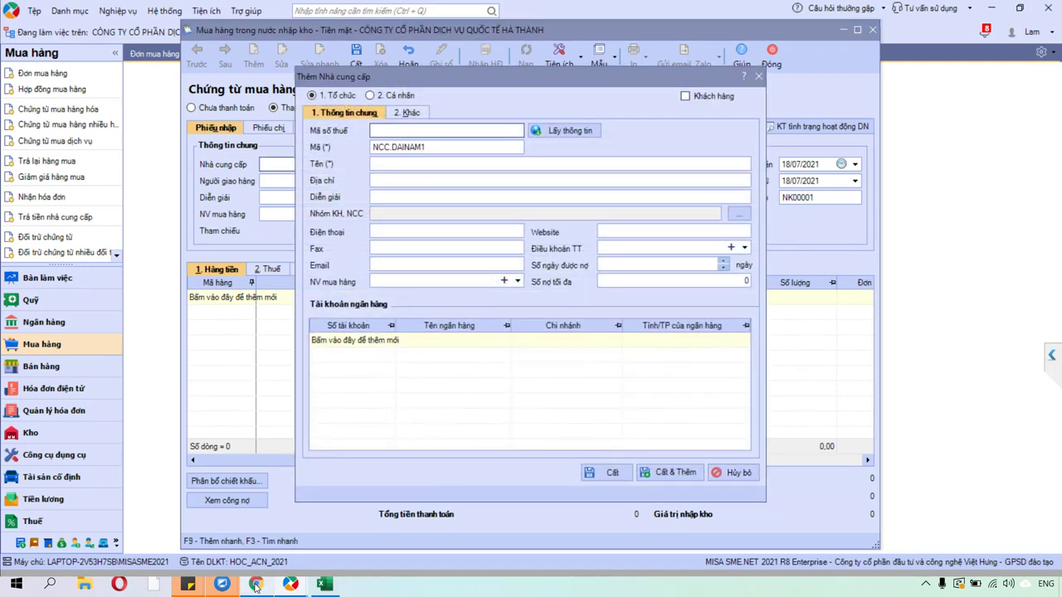
key(alt+Tab)
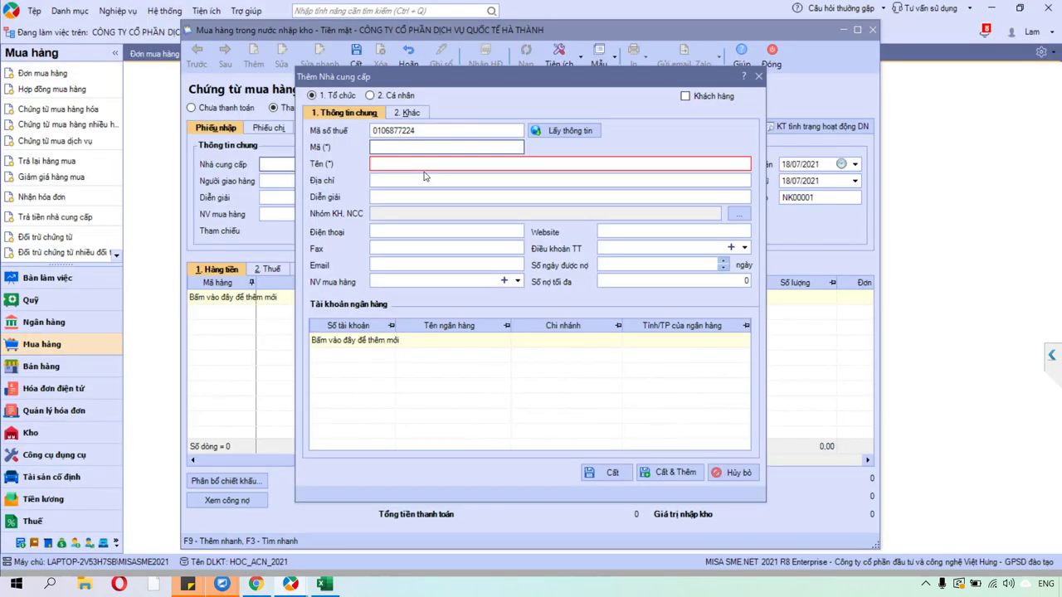
double_click(435, 132)
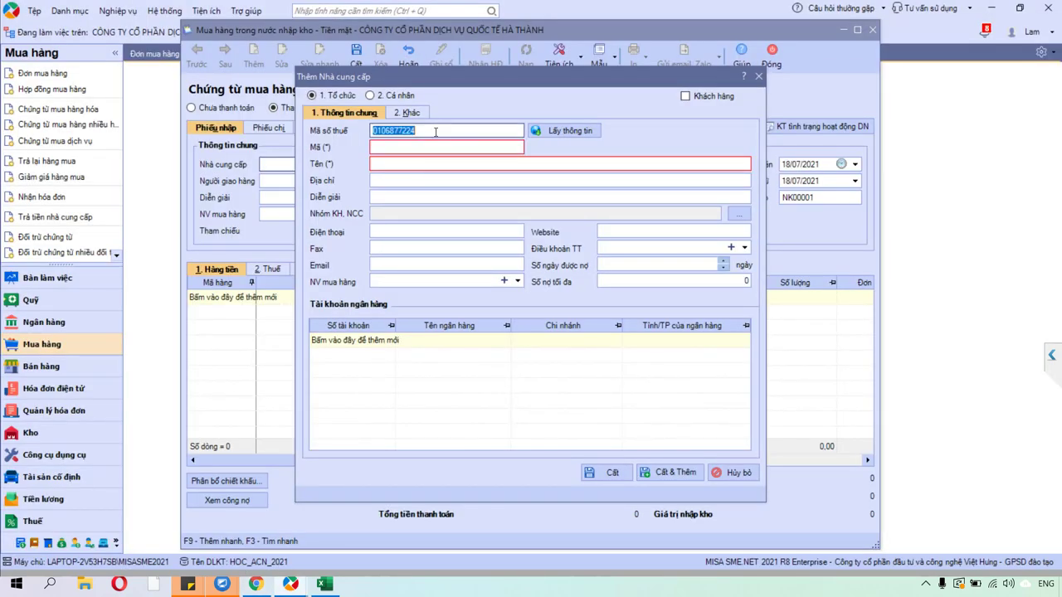
click(586, 135)
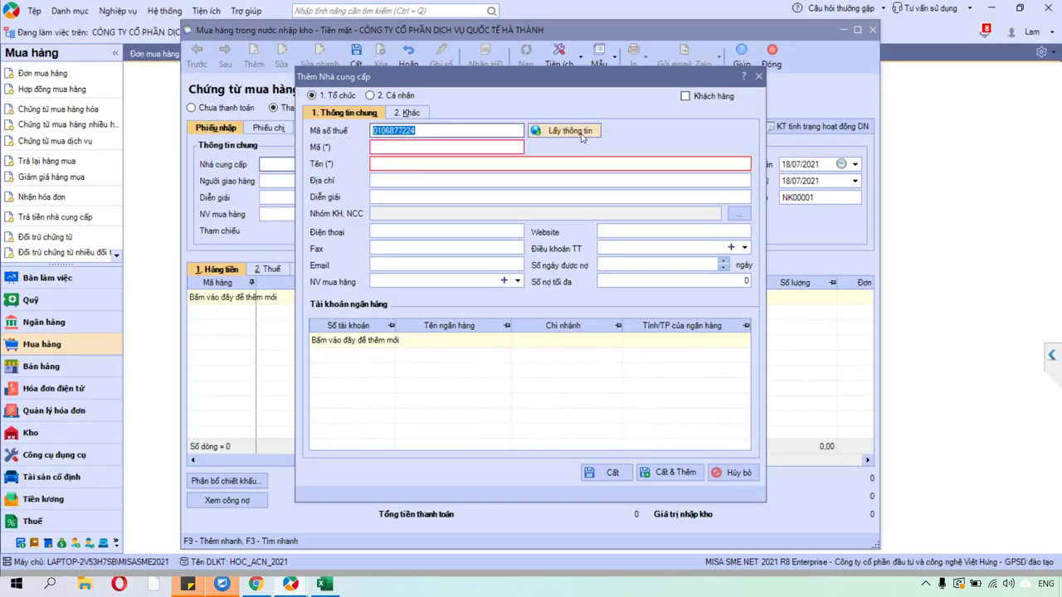
Step: Set the new supplier's code to NCC.DAINAM, save the record, and open the purchase voucher's supplier list
click(446, 147)
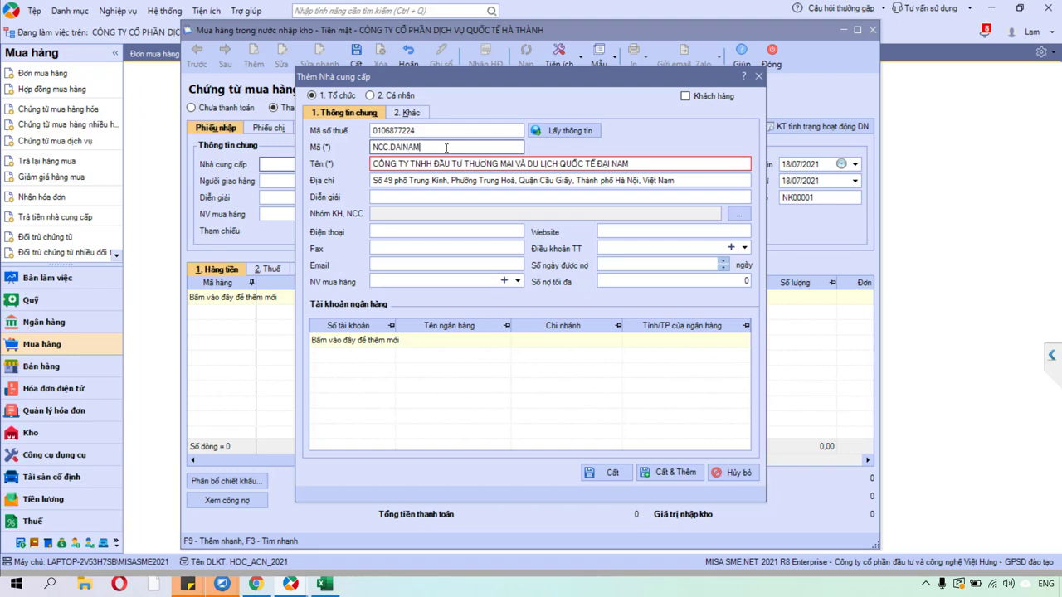
text(NCC.DAINAM)
drag(423, 148, 390, 148)
click(607, 472)
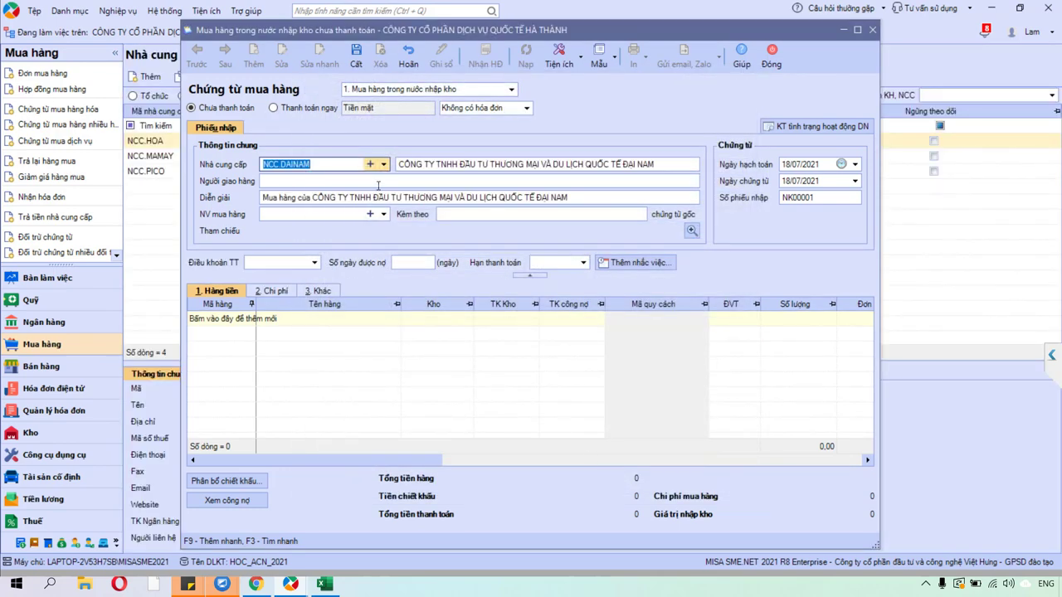
click(383, 165)
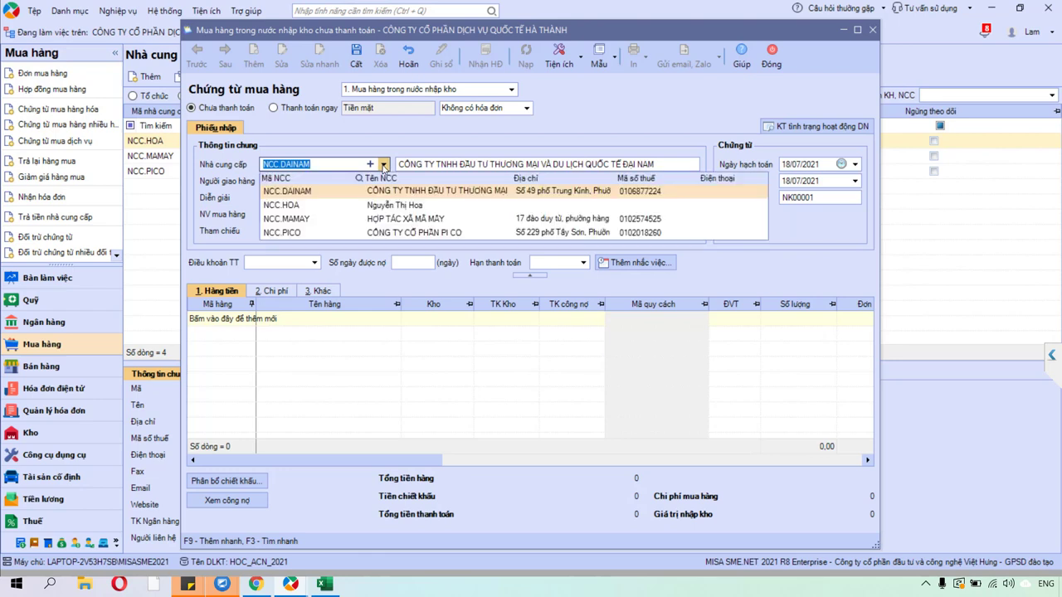
Step: Choose NCC.DAINAM as the supplier, check the invoice date in Chrome, and set the voucher's accounting and document dates to 02/01/2021
click(330, 196)
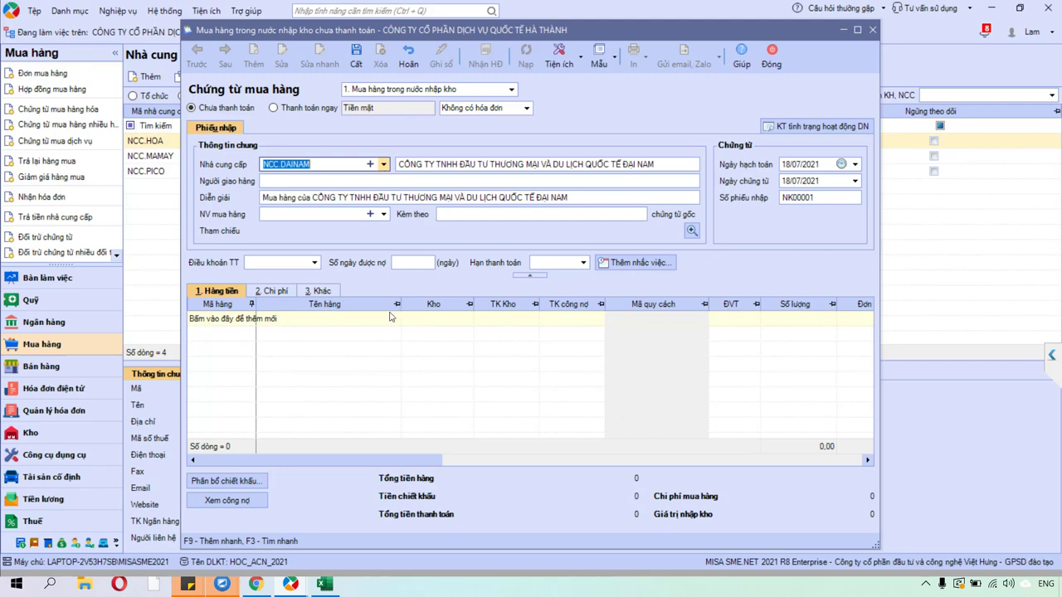
click(254, 585)
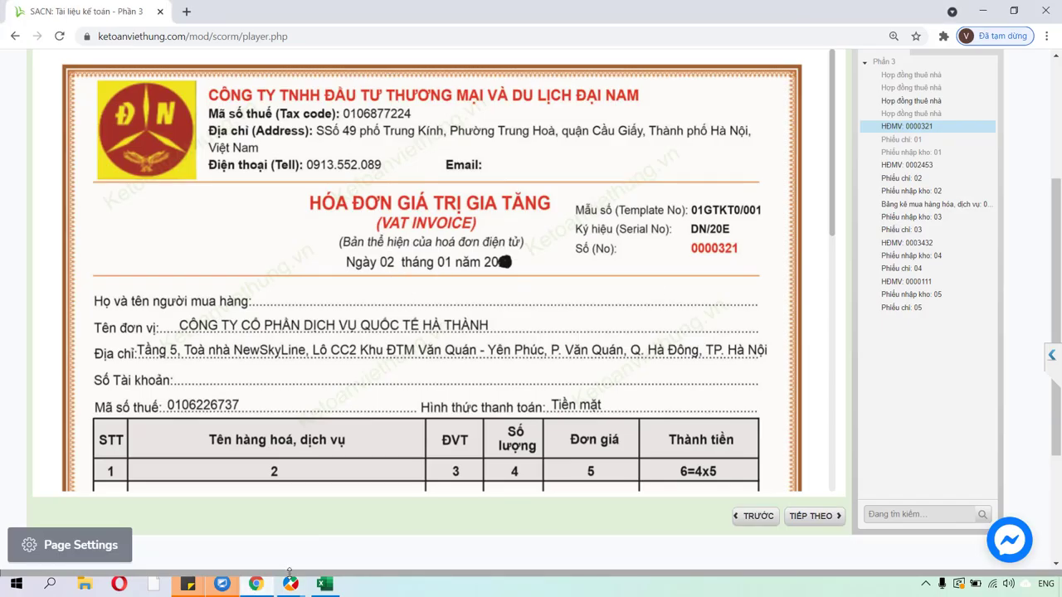
mouse_move(290, 584)
click(431, 514)
click(841, 164)
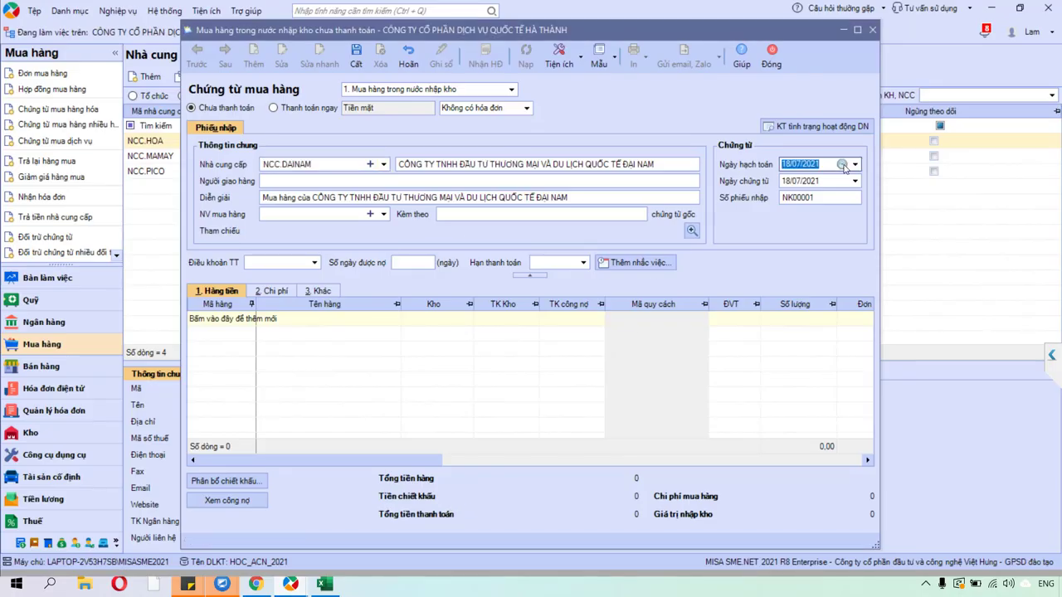
key(Escape)
text(02/01/2021)
key(Tab)
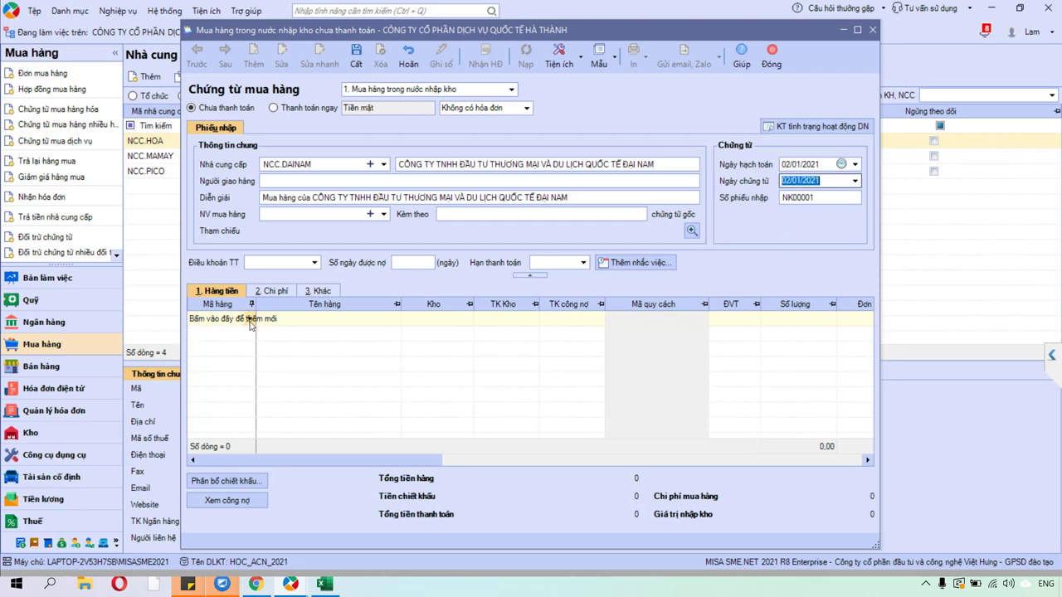
Step: Apply the Mẫu nhiều đơn vị tính template to the purchase voucher and maximize its window
click(615, 60)
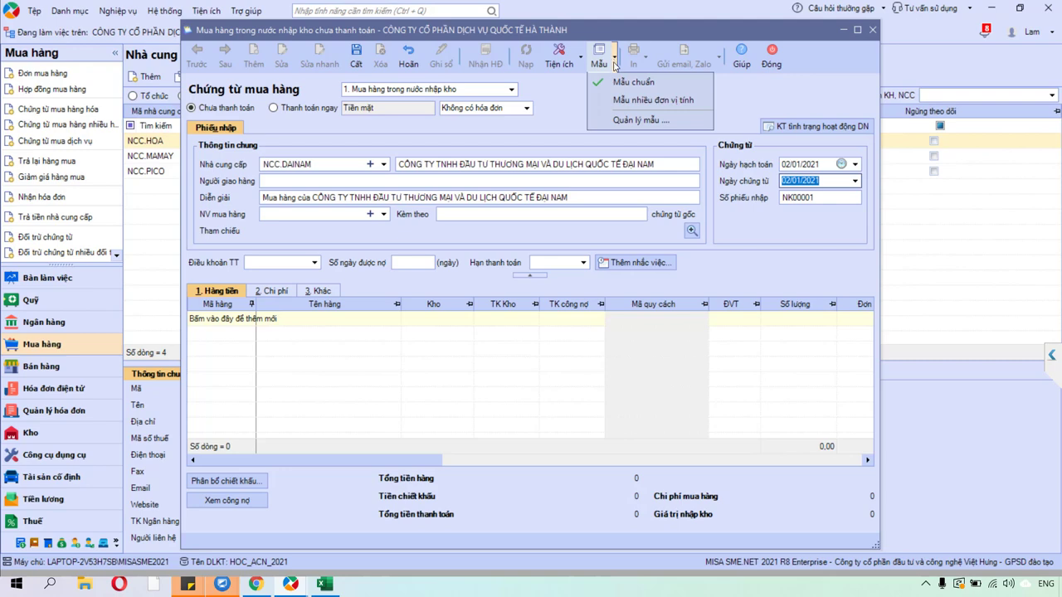
click(617, 100)
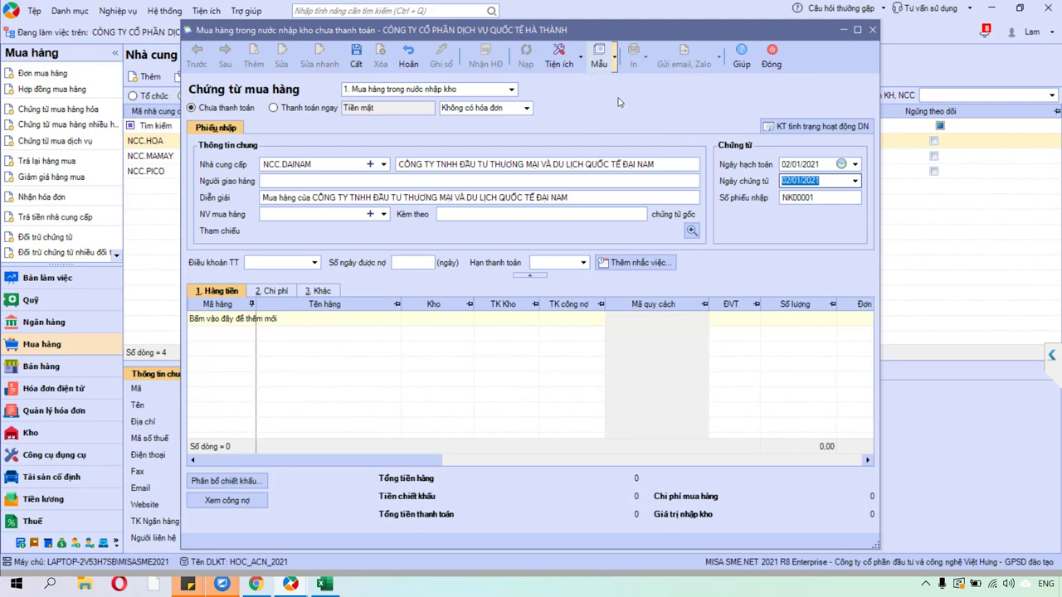
click(857, 29)
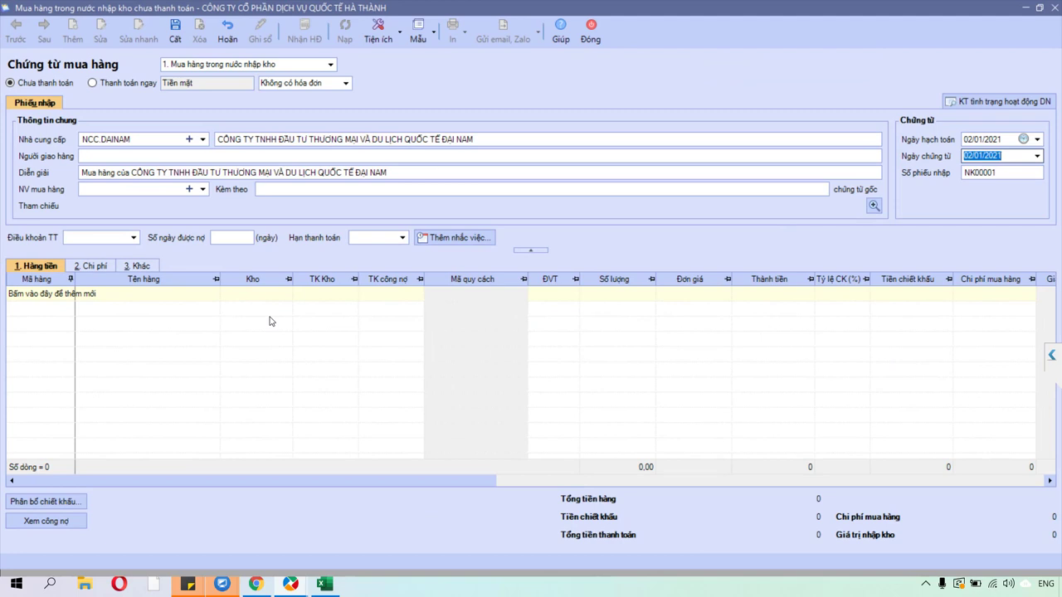
Step: Add BIAHANOI as the first goods line and check its unit, quantity and price on the invoice in Chrome
click(69, 295)
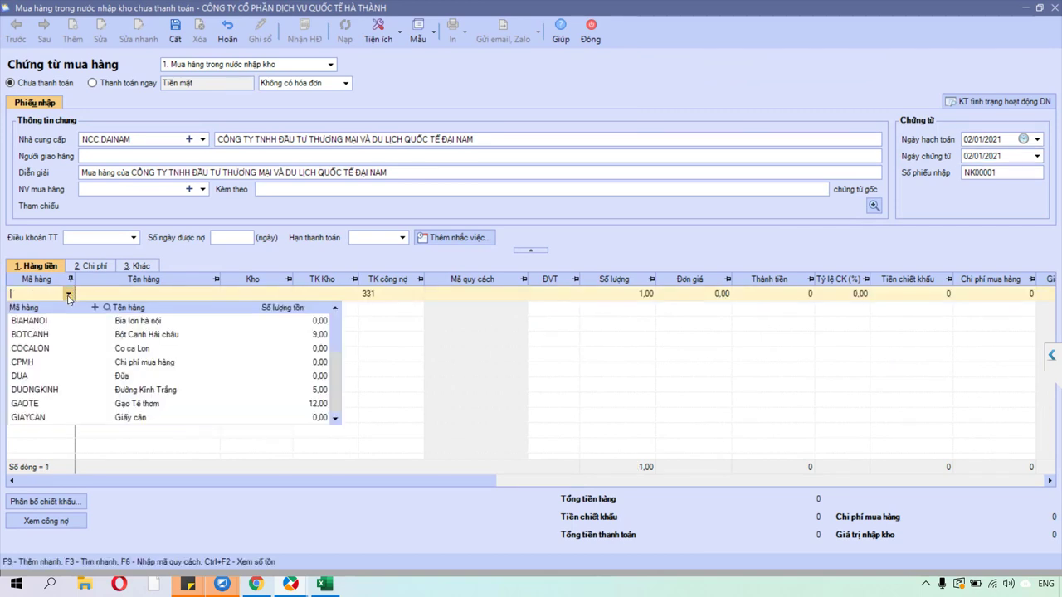
click(62, 320)
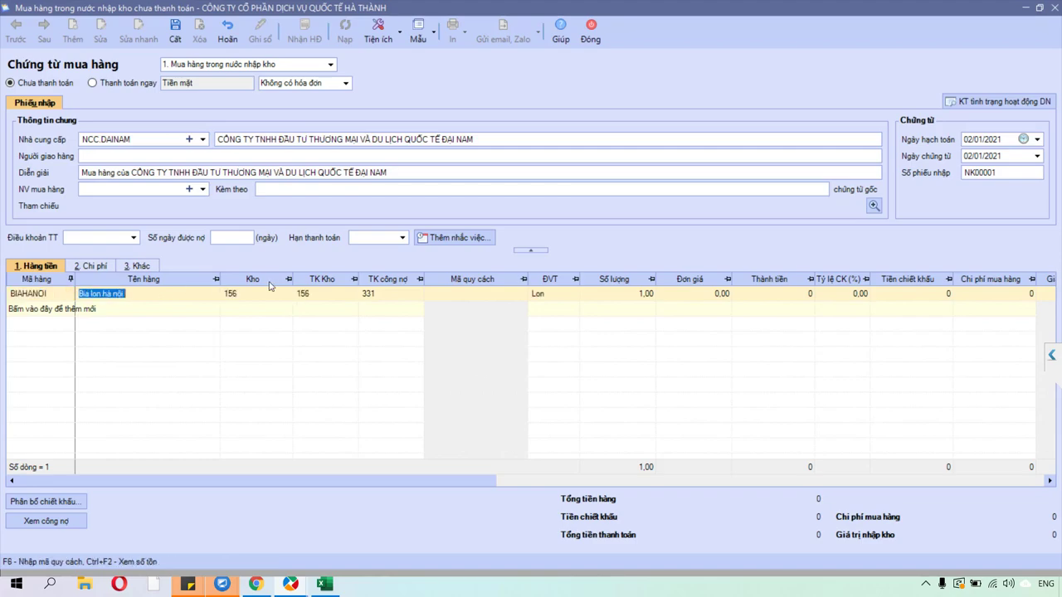
click(256, 584)
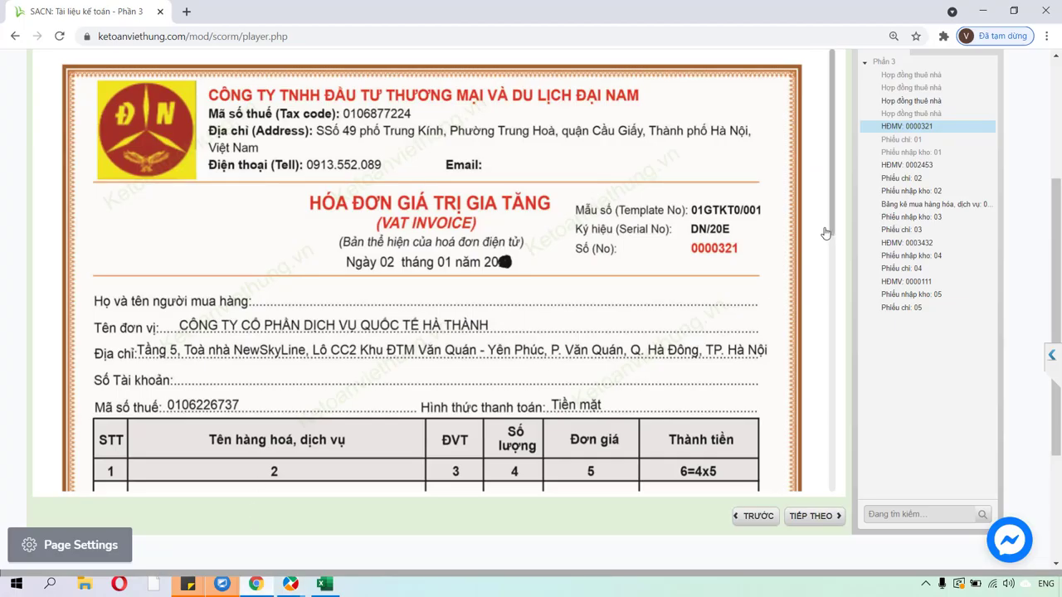
drag(832, 237, 835, 260)
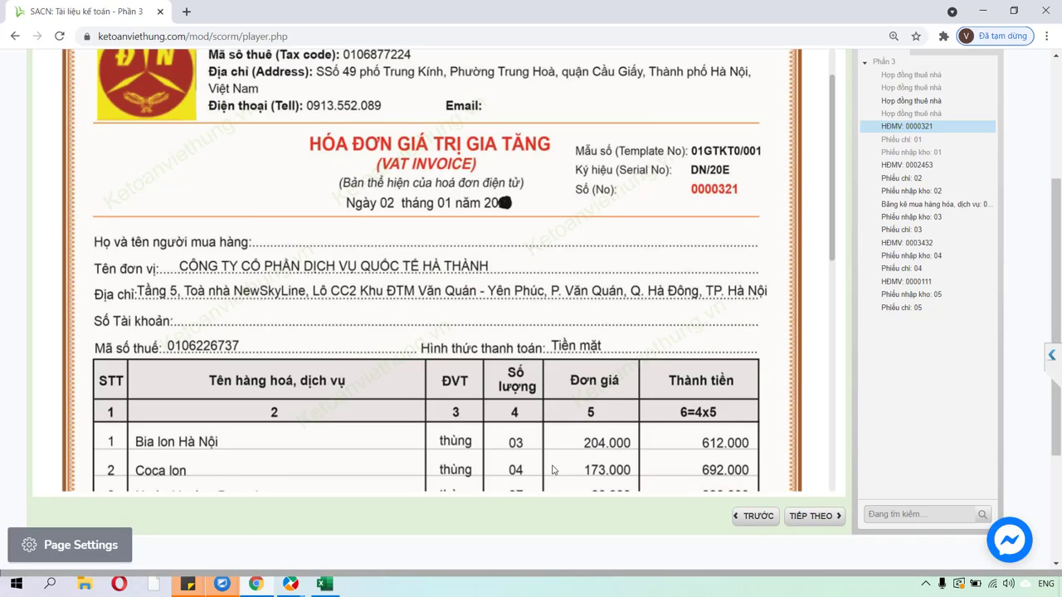
mouse_move(291, 584)
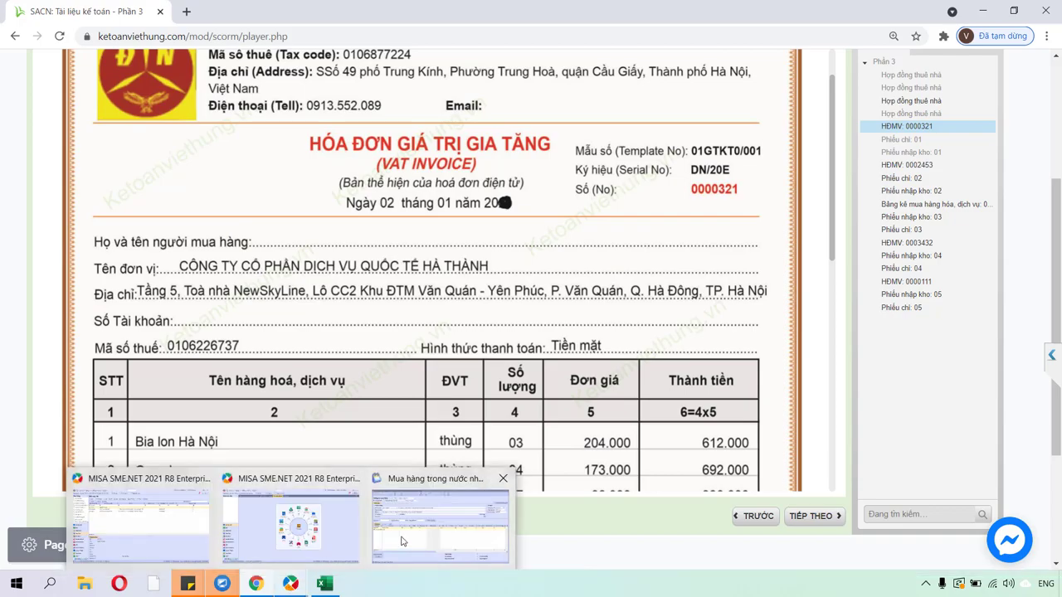
click(404, 535)
Step: Set the BIAHANOI line's unit to Thùng, its quantity to 3 and its unit price to 204.000
click(573, 293)
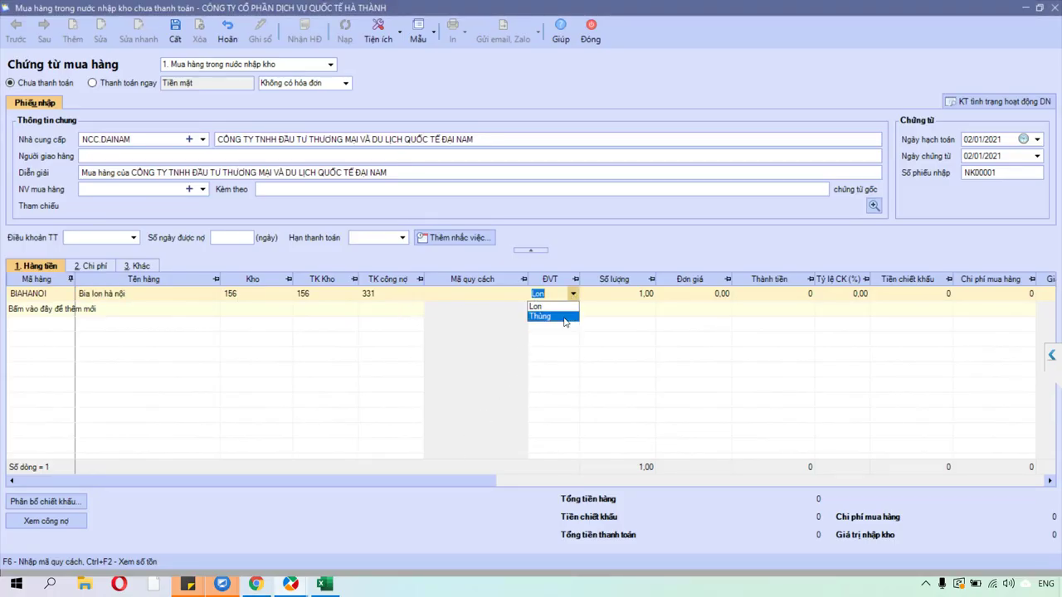
click(564, 322)
click(621, 297)
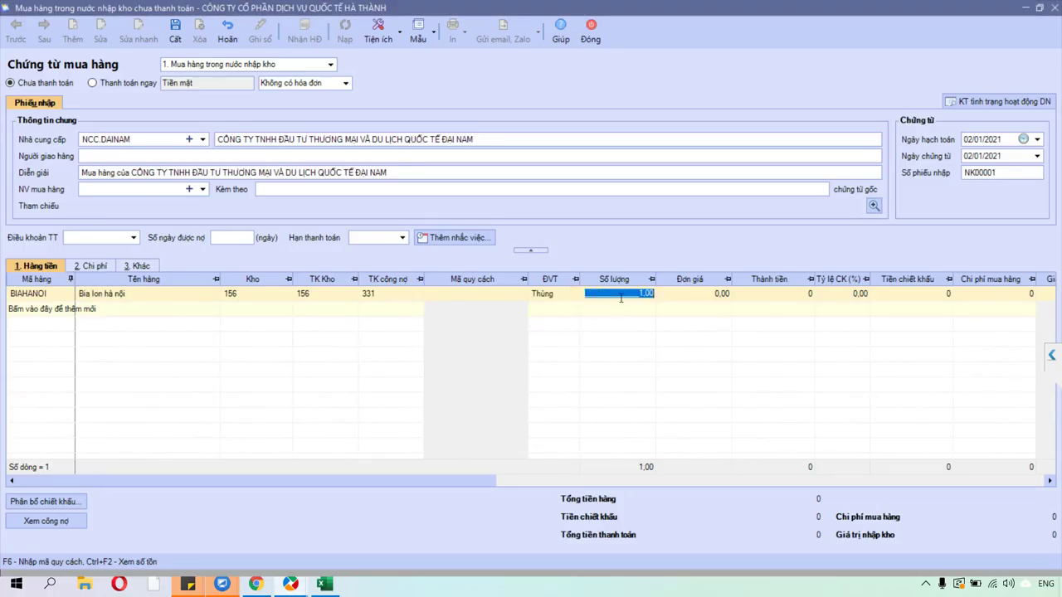
text(3)
key(Tab)
text(204000)
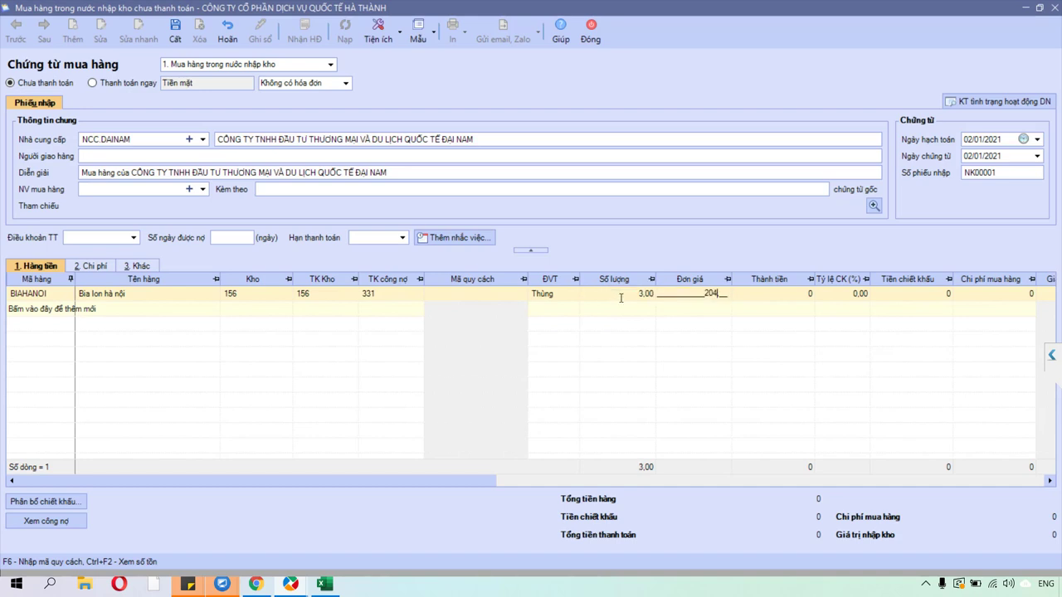
key(Tab)
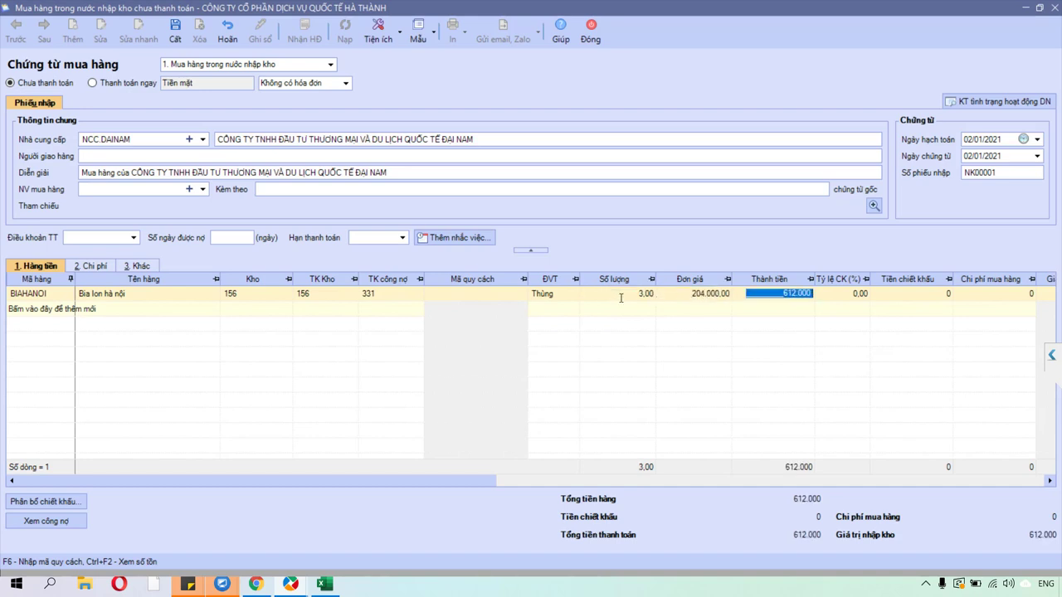
Step: Examine the BIAHANOI line's main unit, conversion ratio, quantity by main unit and unit price by main unit
key(Tab)
key(Tab)
key(Tab)
key(Tab)
key(Tab)
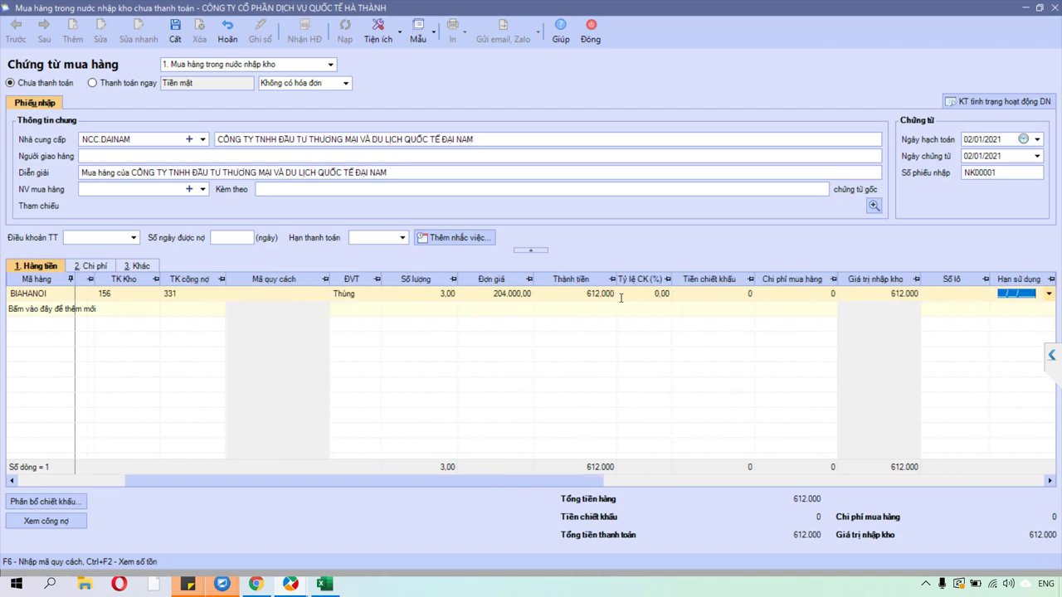
key(Tab)
key(Tab)
key(Tab)
key(Tab)
key(Tab)
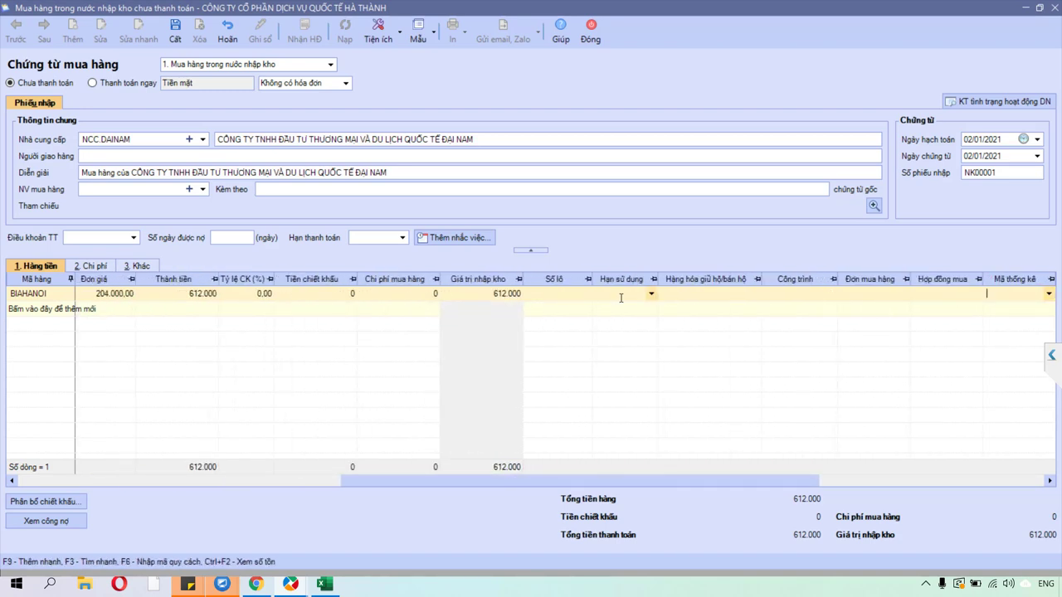
key(Tab)
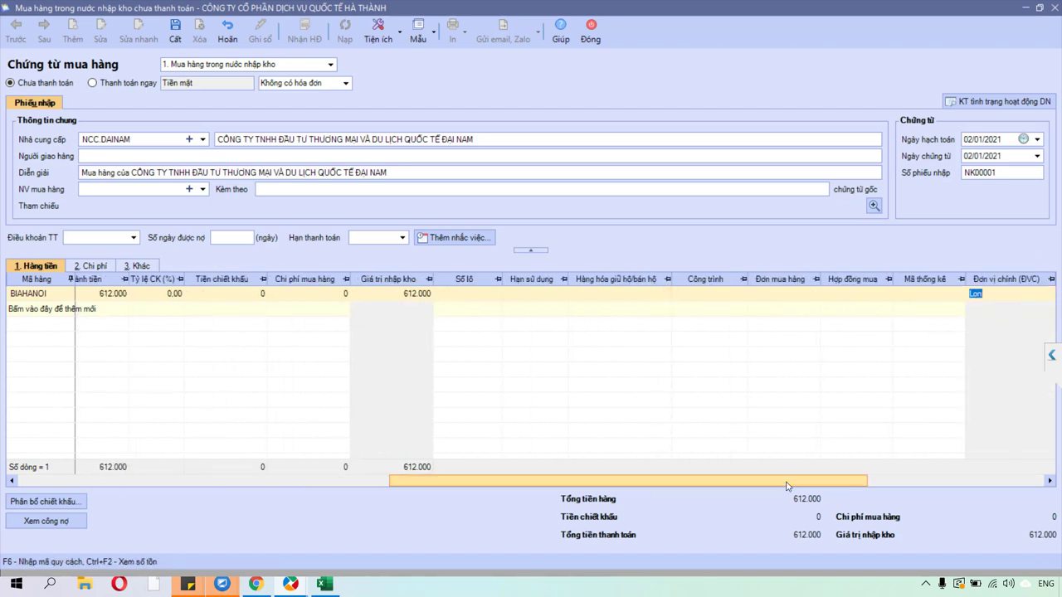
drag(760, 486, 884, 466)
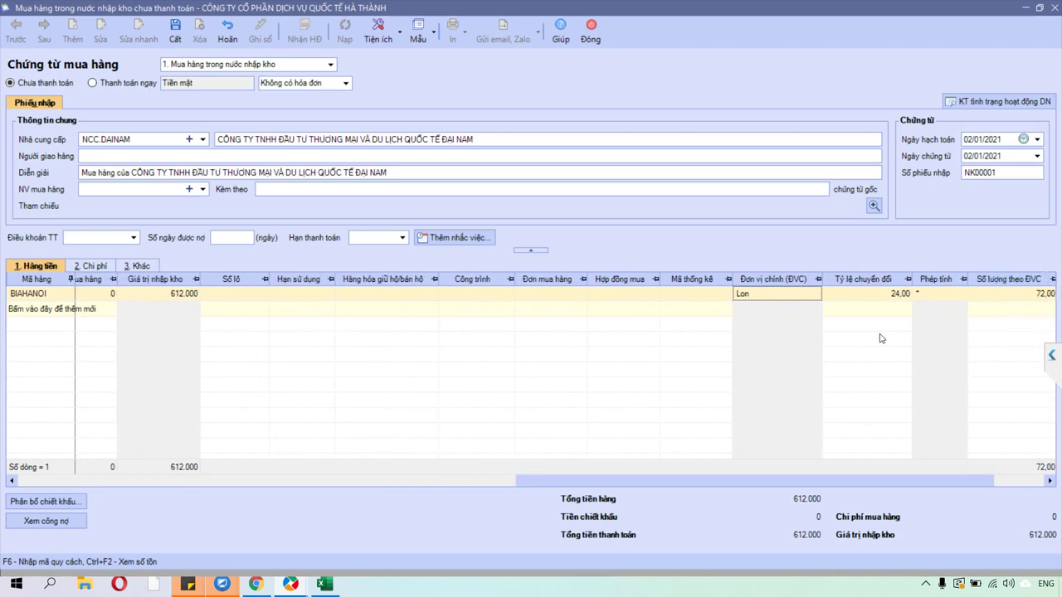
click(884, 295)
click(992, 293)
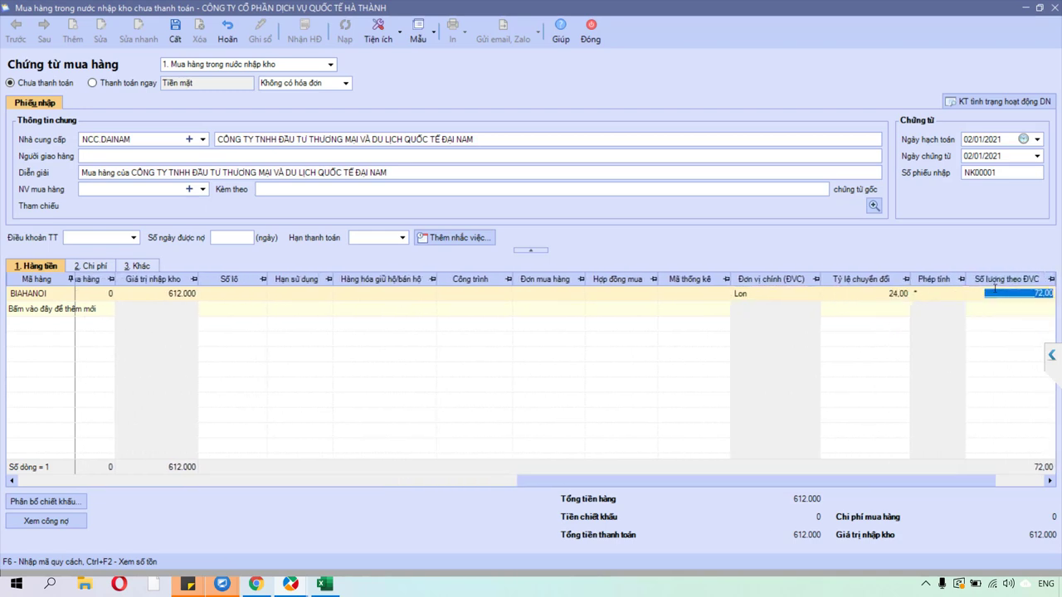
key(Tab)
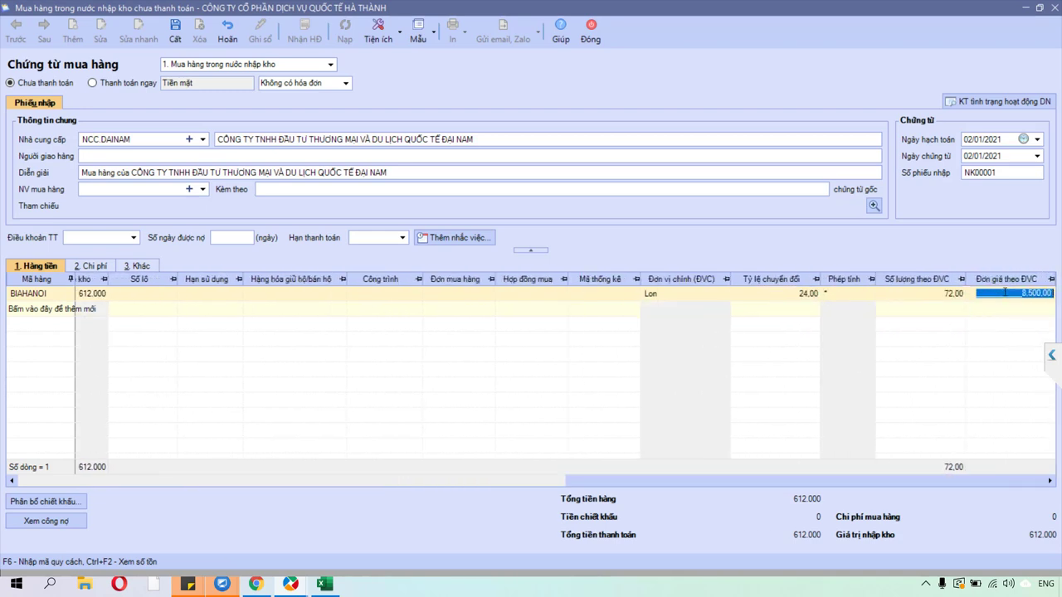
click(804, 299)
click(918, 297)
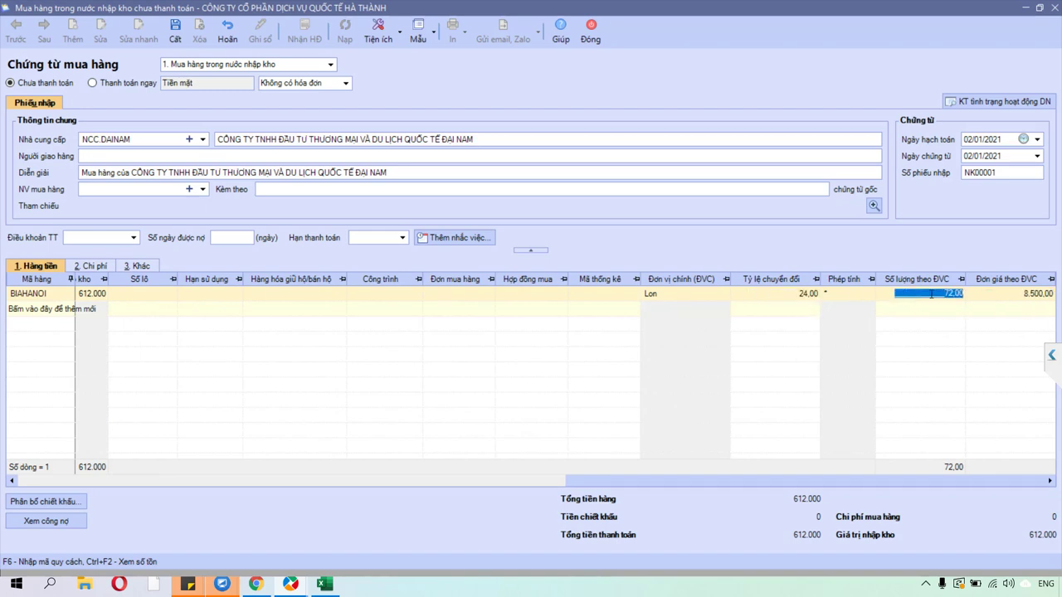
key(Tab)
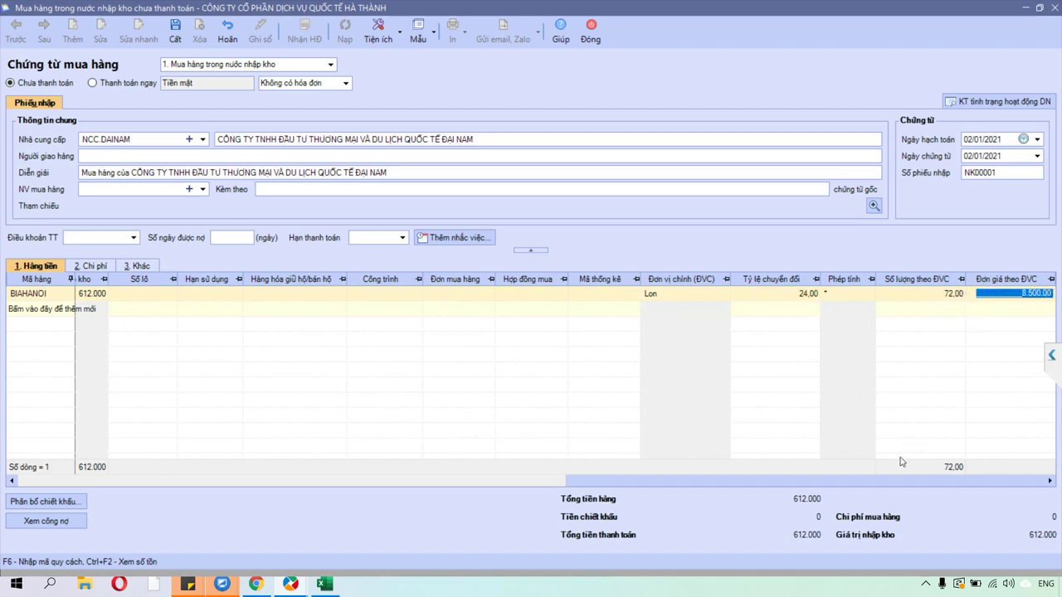
click(887, 484)
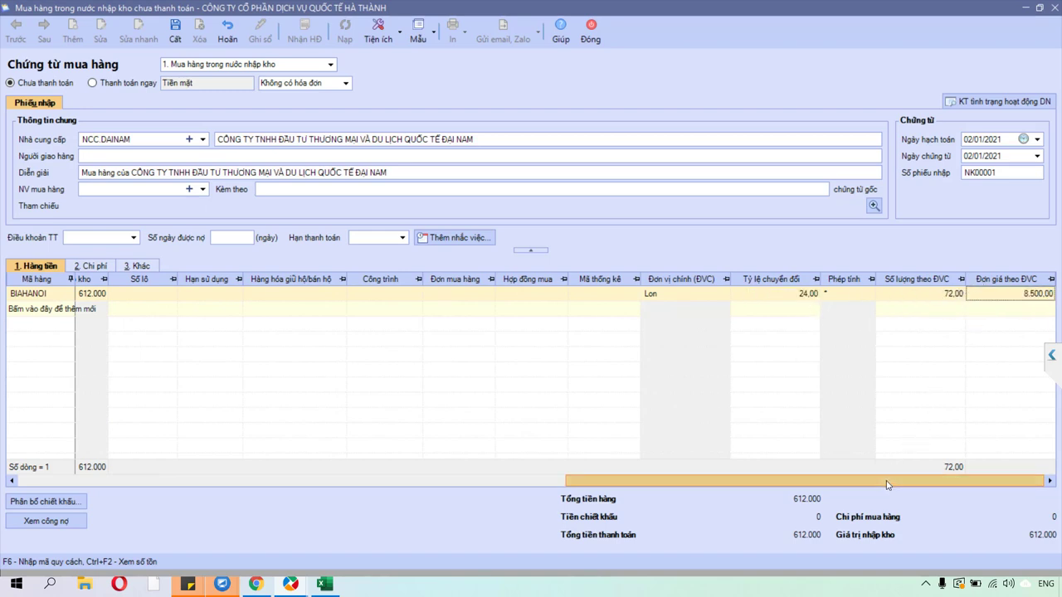
click(1019, 294)
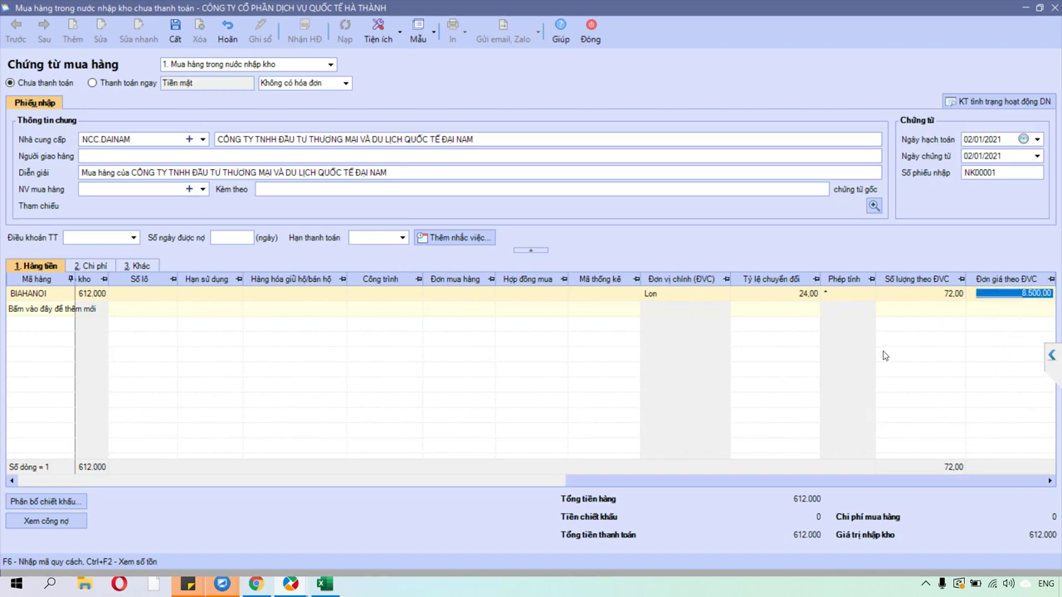
Step: Compare the BIAHANOI line's unit price per Thùng with its unit price by main unit
drag(767, 483, 413, 507)
click(345, 295)
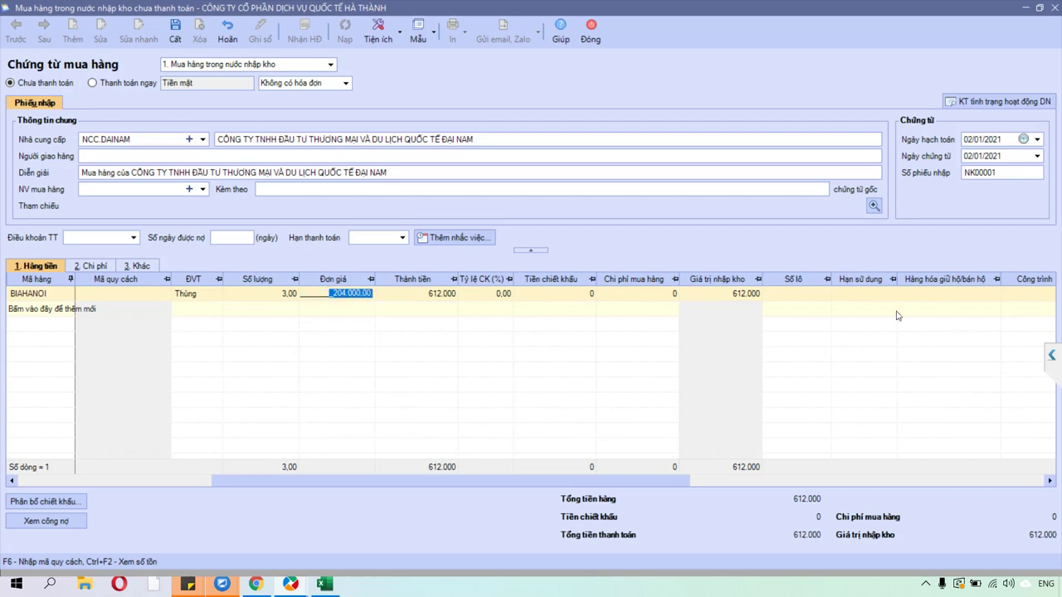
drag(687, 481, 1028, 492)
click(1024, 296)
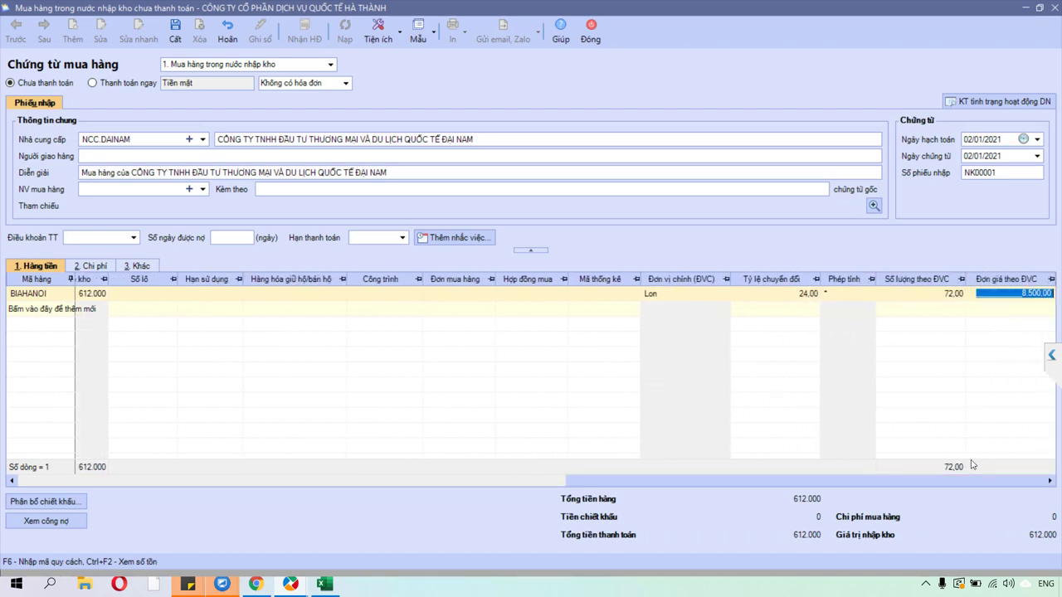
drag(947, 479, 455, 505)
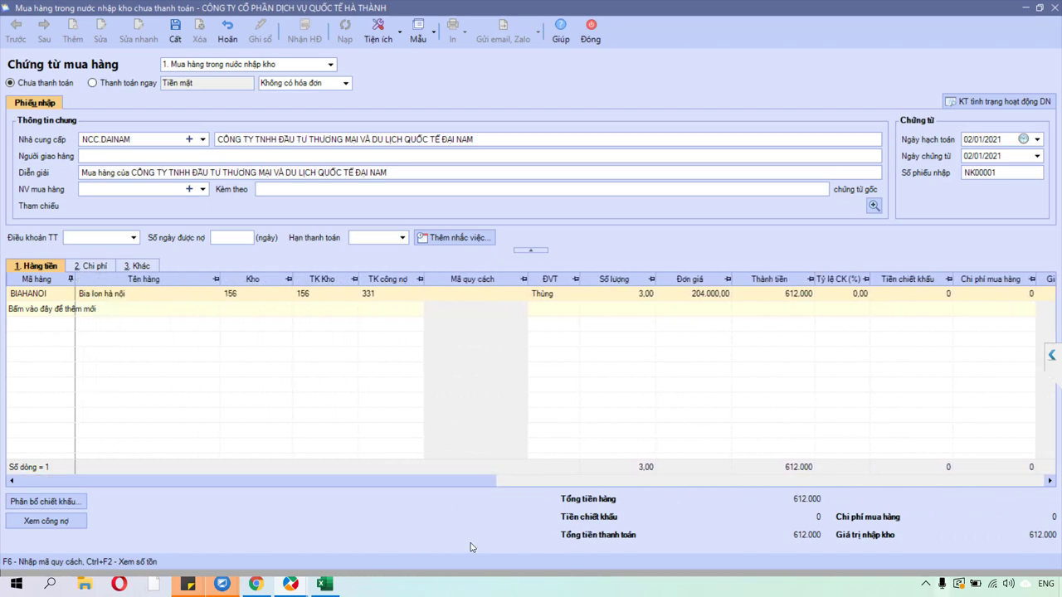
Step: Add COCALON as the second goods line and set its unit to Thùng
click(42, 309)
click(68, 308)
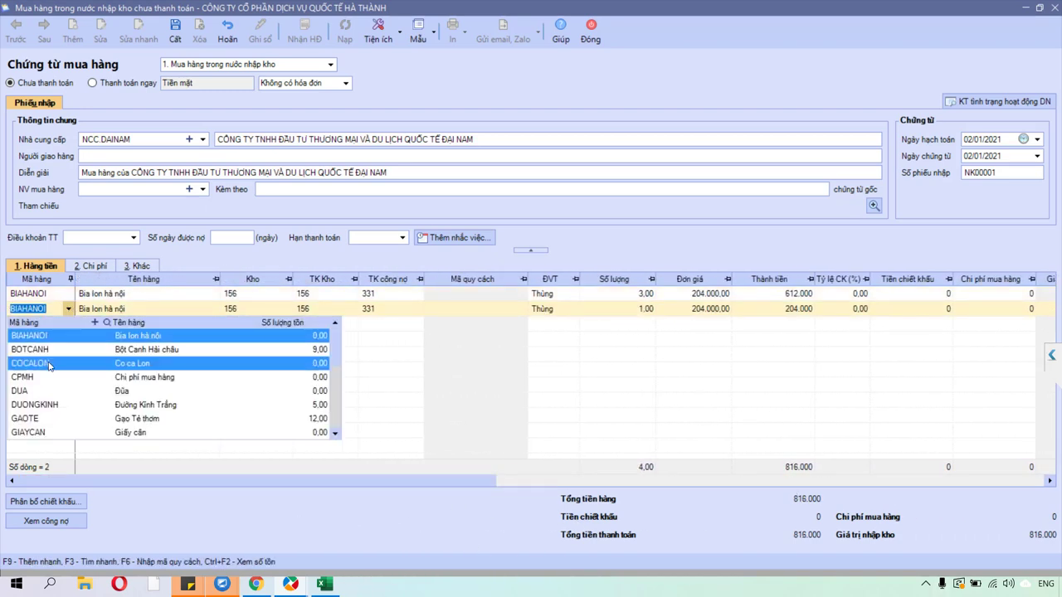
click(48, 365)
key(Tab)
key(Tab)
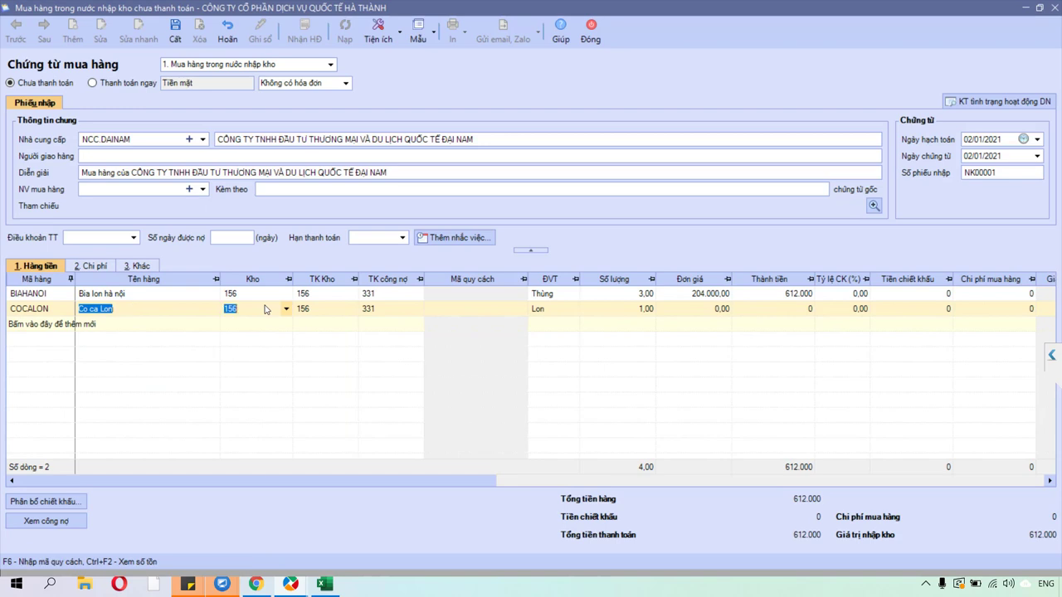
click(559, 311)
click(572, 308)
click(560, 332)
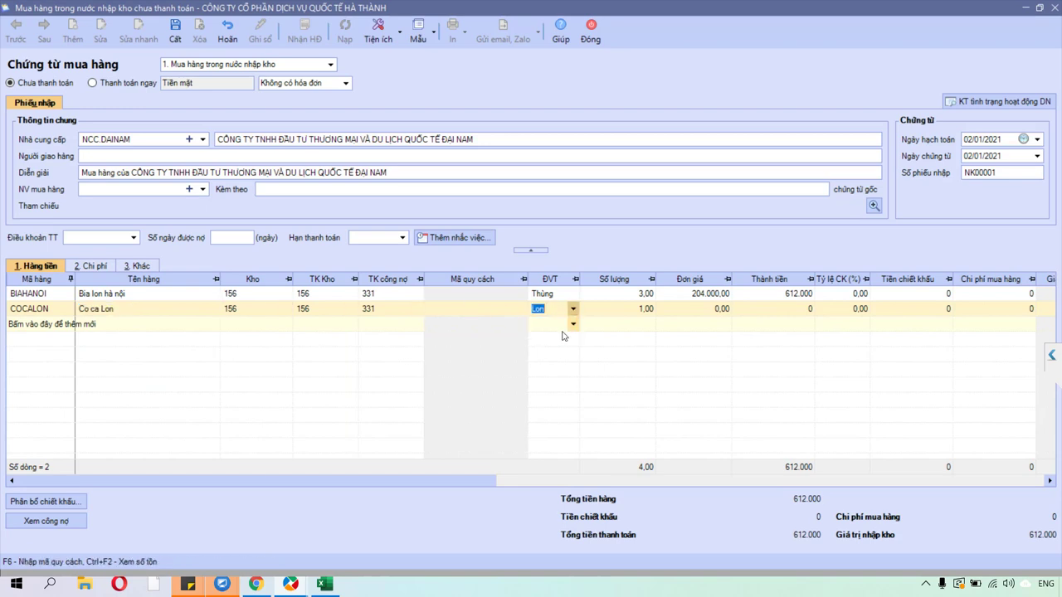
click(611, 309)
Step: Check the Coca lon row on the invoice in Chrome, and set the COCALON line's quantity to 4 and unit price to 173.000
click(257, 584)
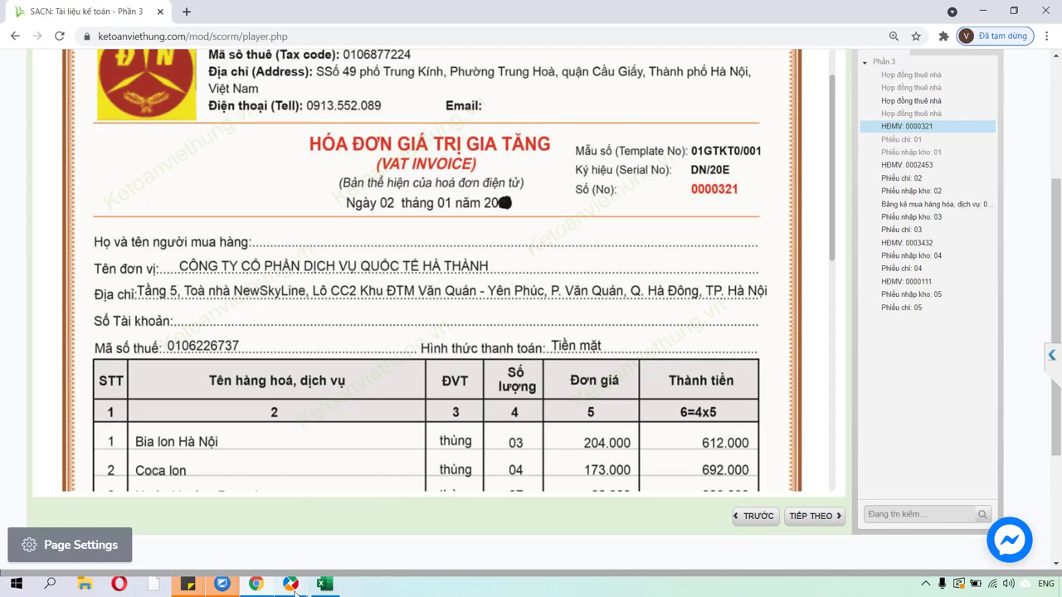
mouse_move(296, 590)
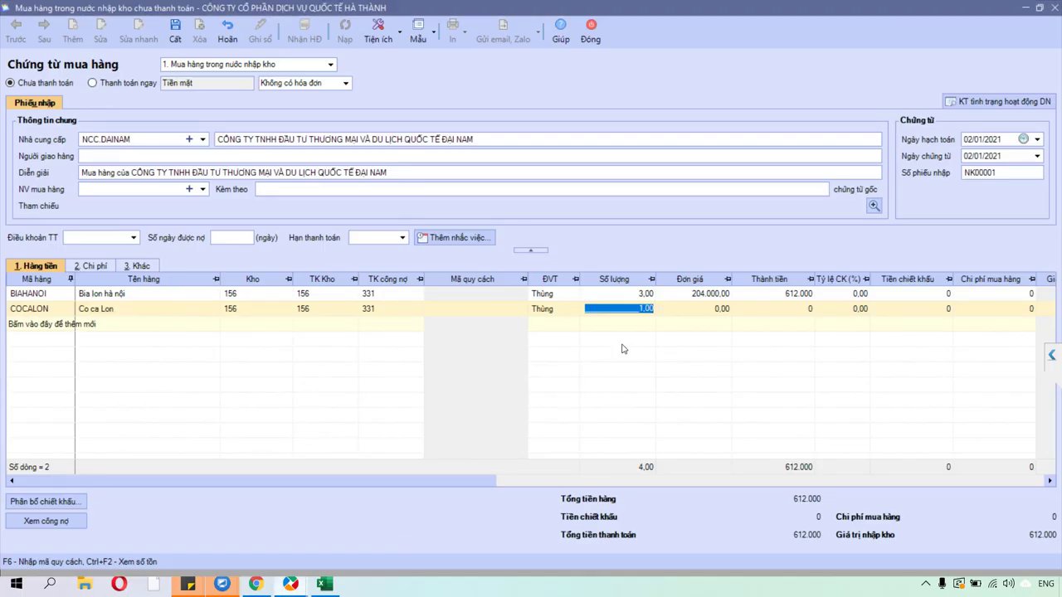
text(4)
key(Tab)
text(173)
key(Return)
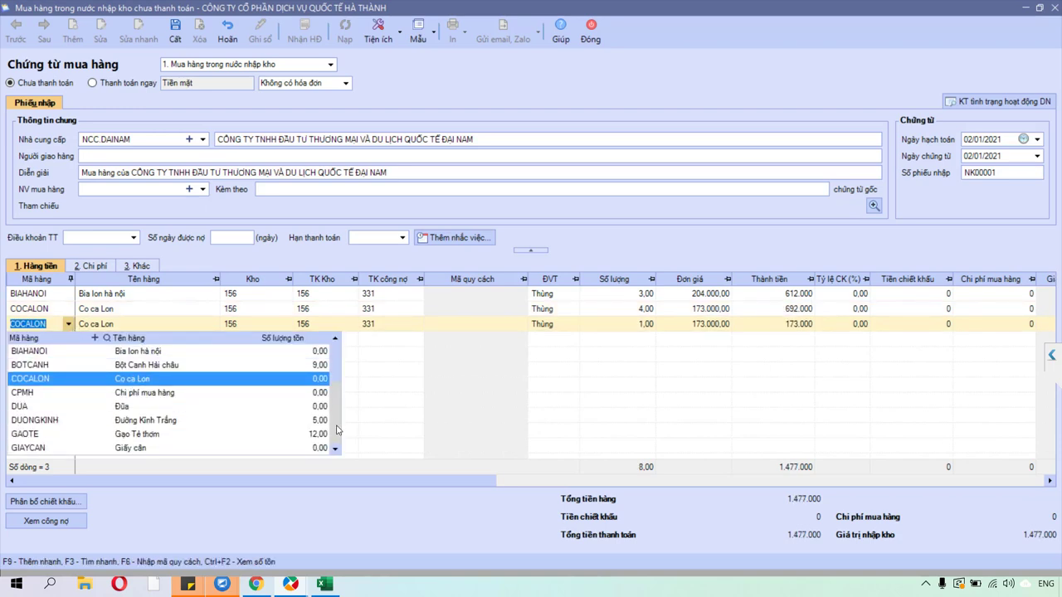
Step: Add NUOCKHOANG in Thùng as the third goods line, and set the purchase to Thanh toán ngay by Tiền mặt with Nhận kèm hóa đơn
click(336, 449)
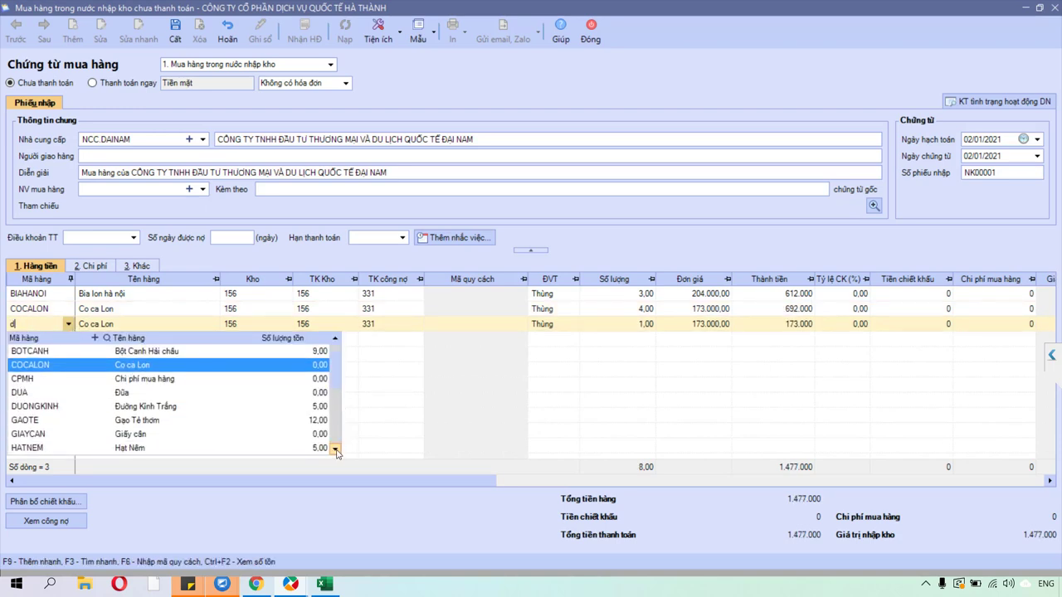
text(nuoc)
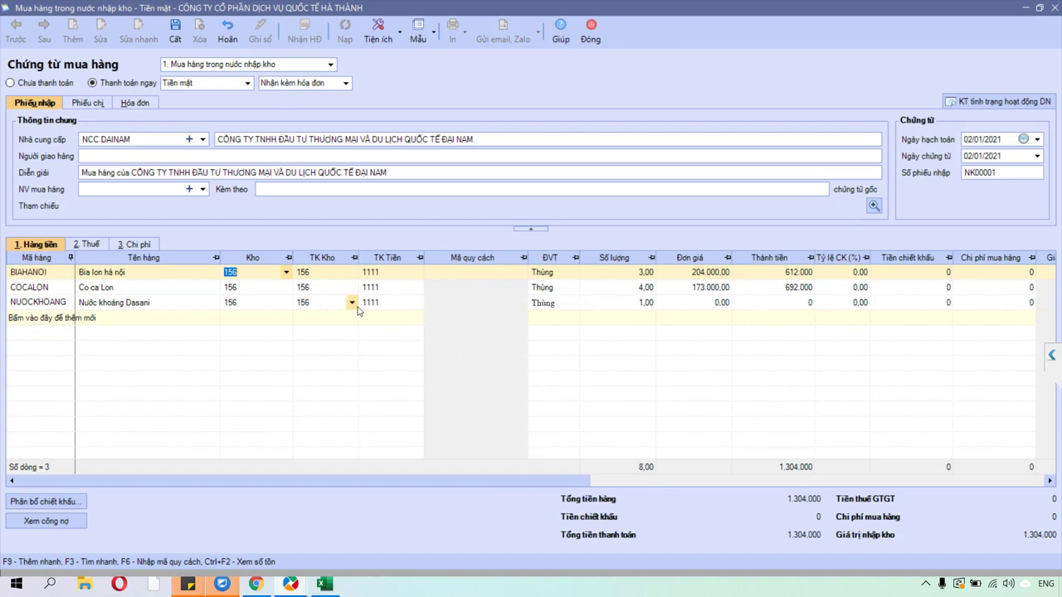
click(365, 303)
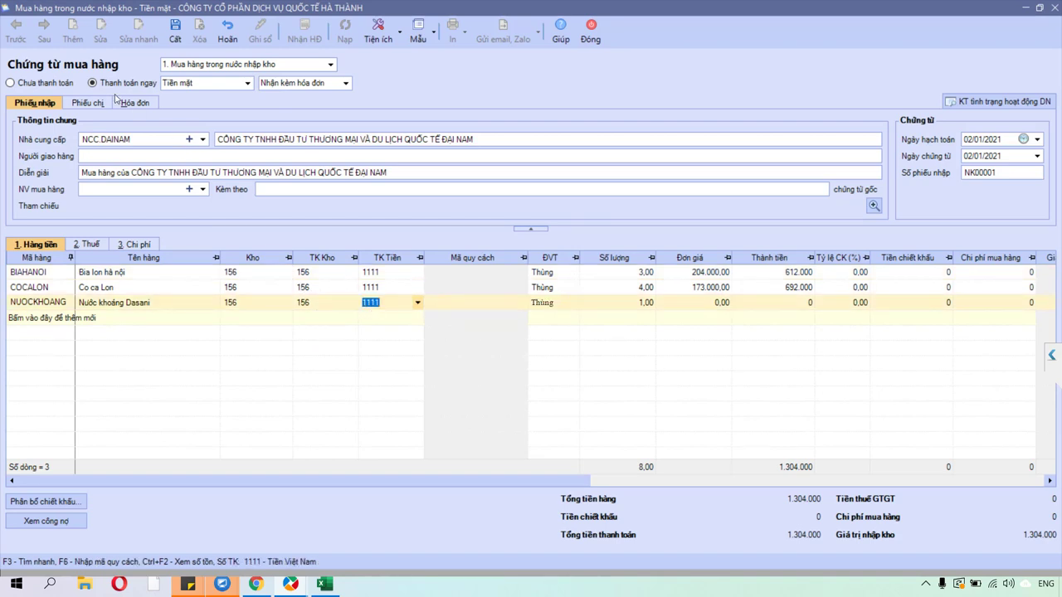
click(92, 83)
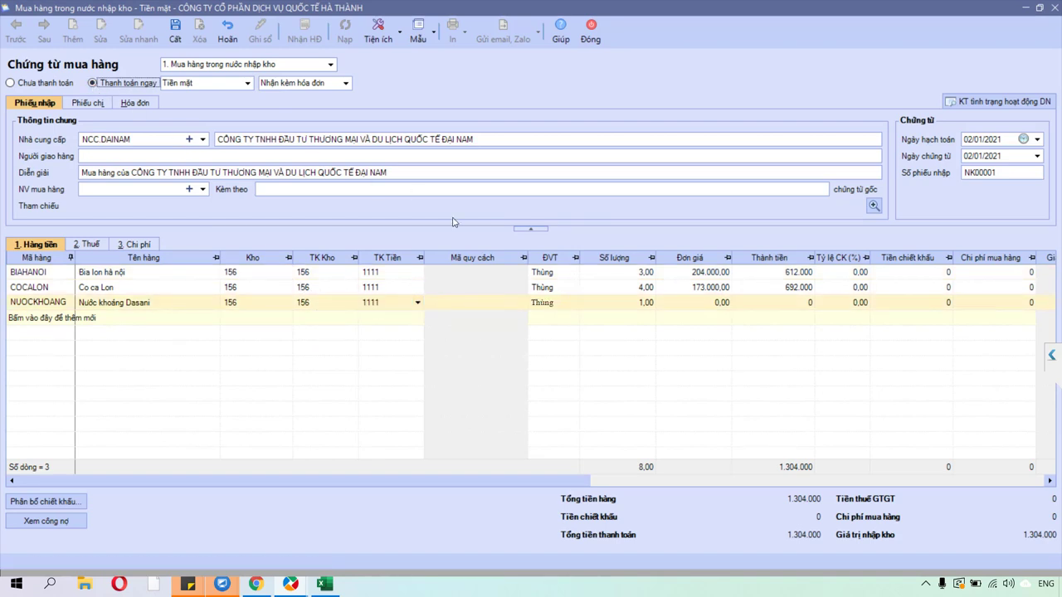
Step: Set the NUOCKHOANG line's quantity to 5 and its unit price to 66.000, checking the Nước khoáng Dasani row on the invoice in Chrome
click(654, 303)
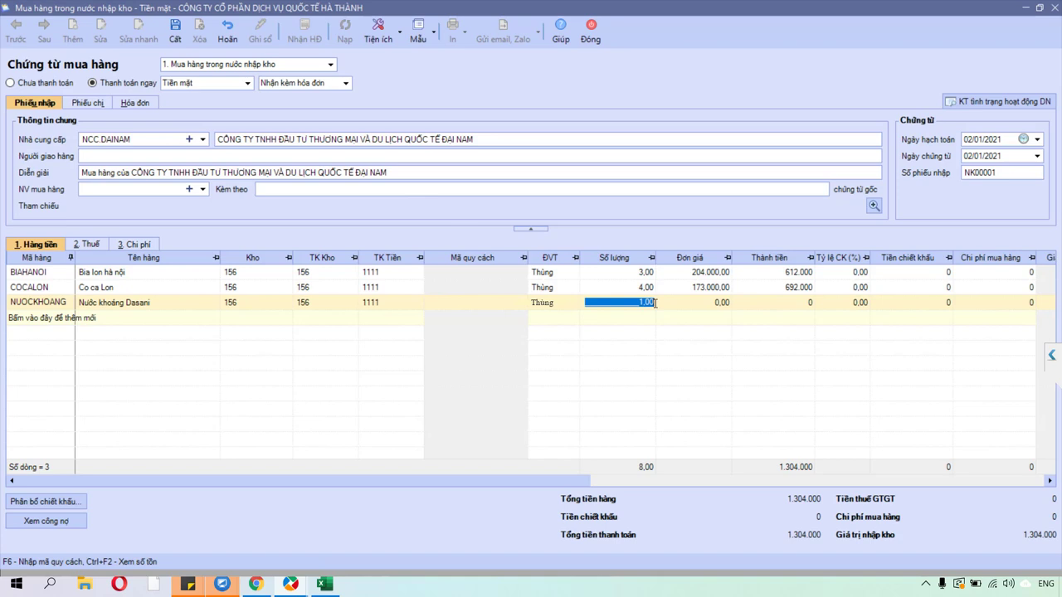
text(5)
key(Tab)
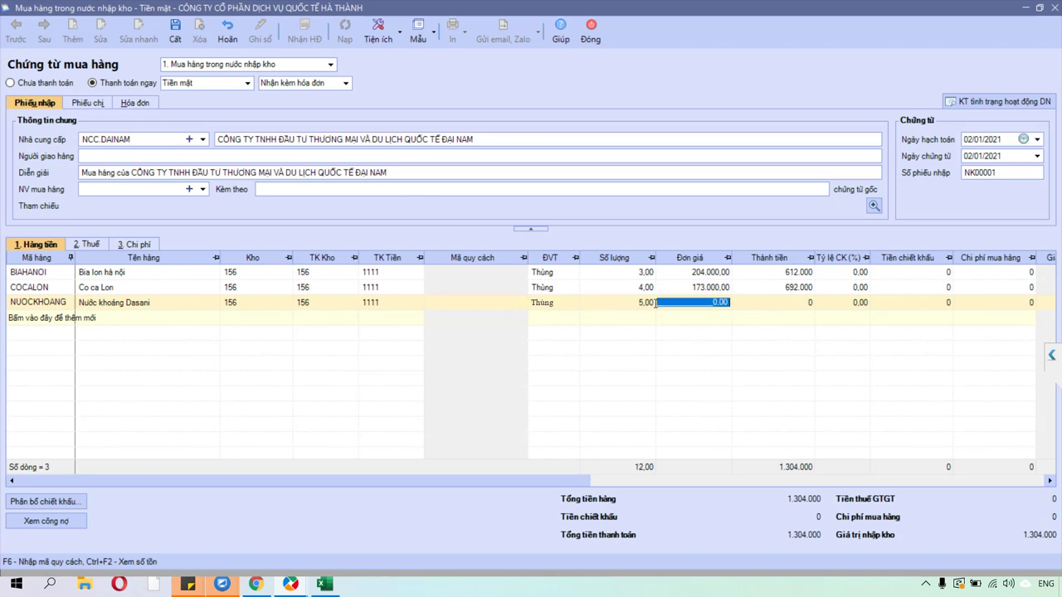
click(258, 585)
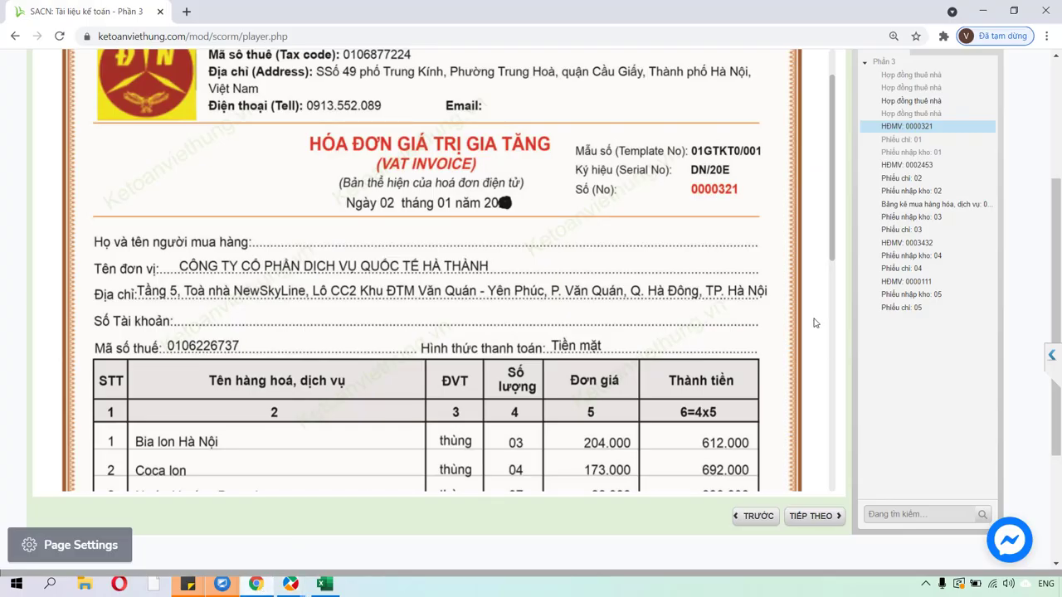
scroll(835, 269, down, 2)
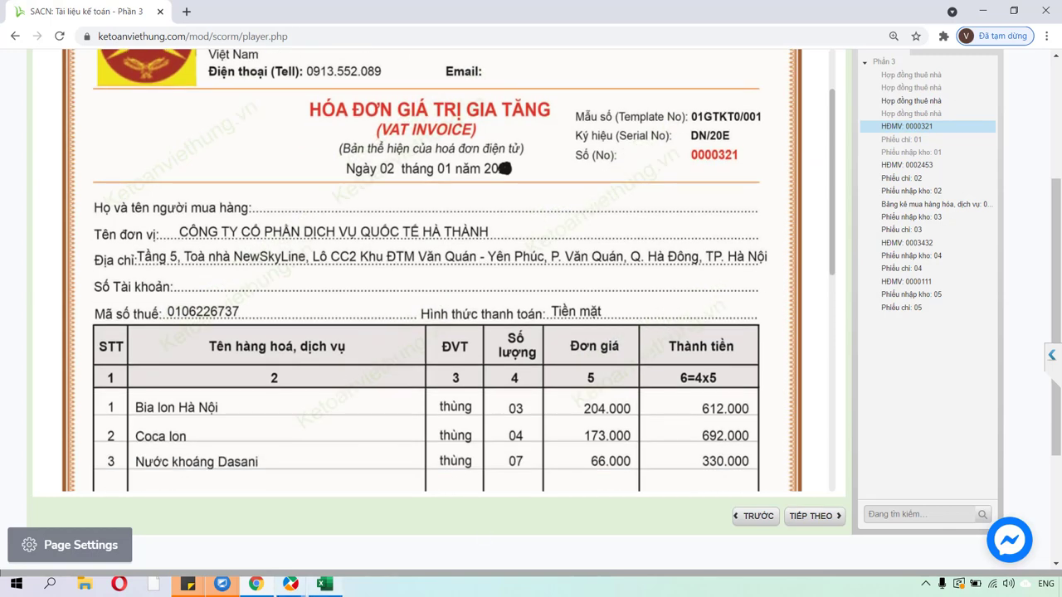
mouse_move(289, 584)
click(485, 522)
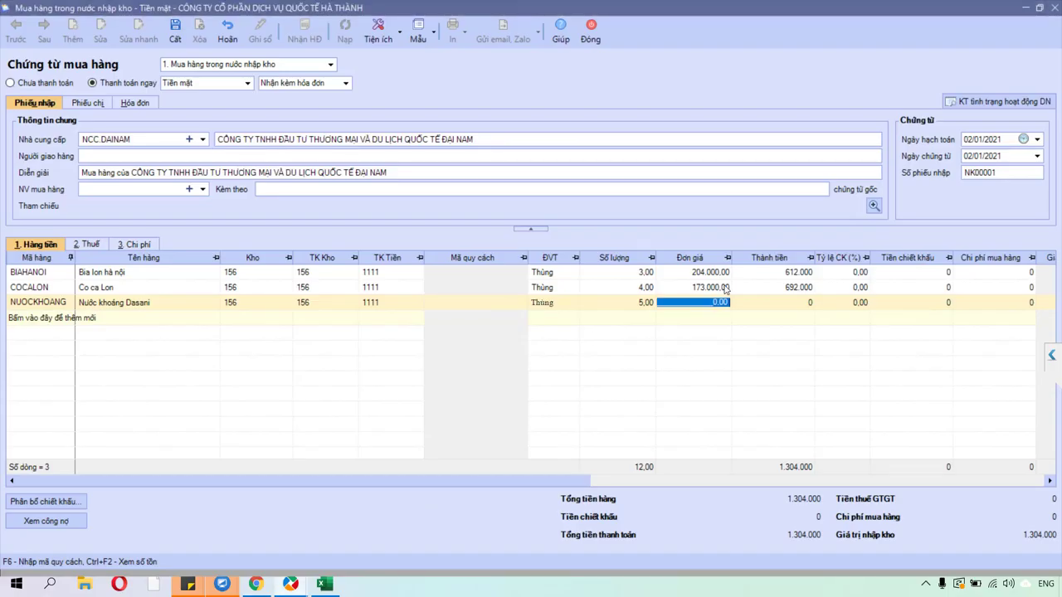
text(6600)
key(Tab)
key(Tab)
key(Tab)
key(Tab)
key(Tab)
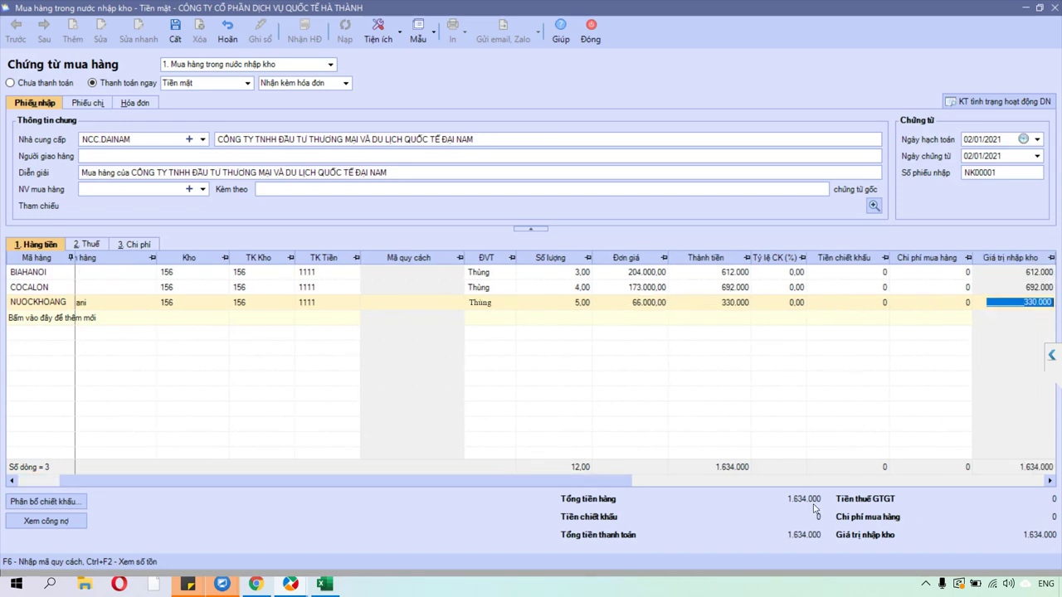
Step: Set the BIAHANOI line's VAT rate to 10% and copy it to the goods lines below
click(90, 247)
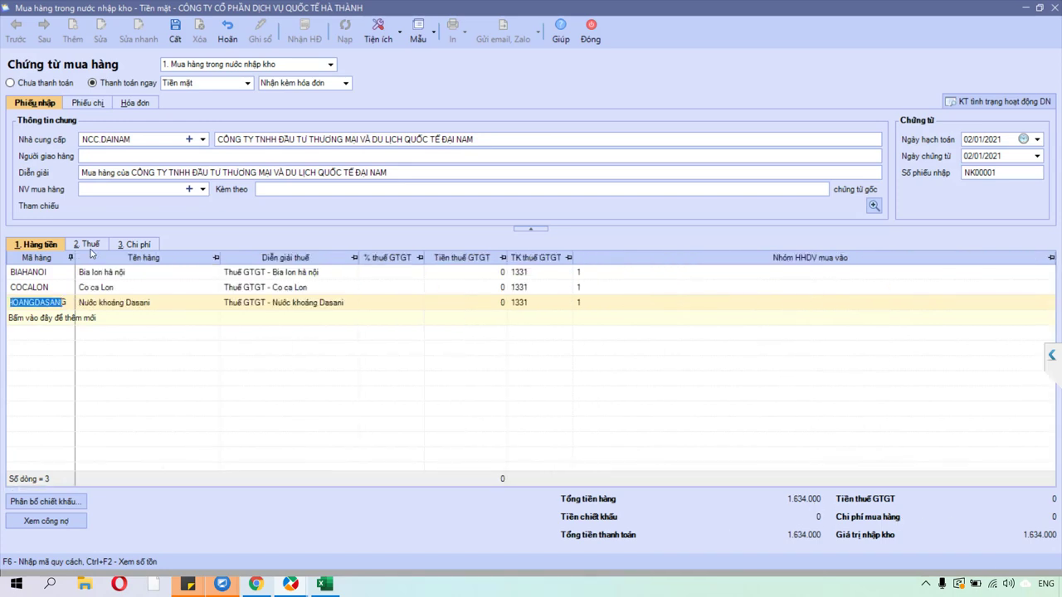
click(415, 275)
click(417, 272)
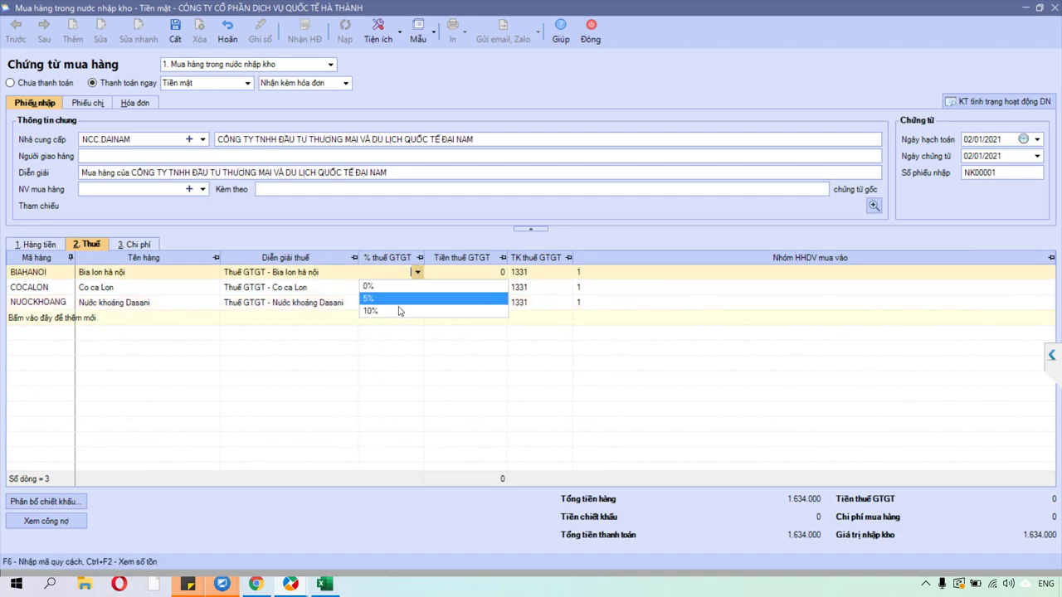
click(398, 299)
key(Tab)
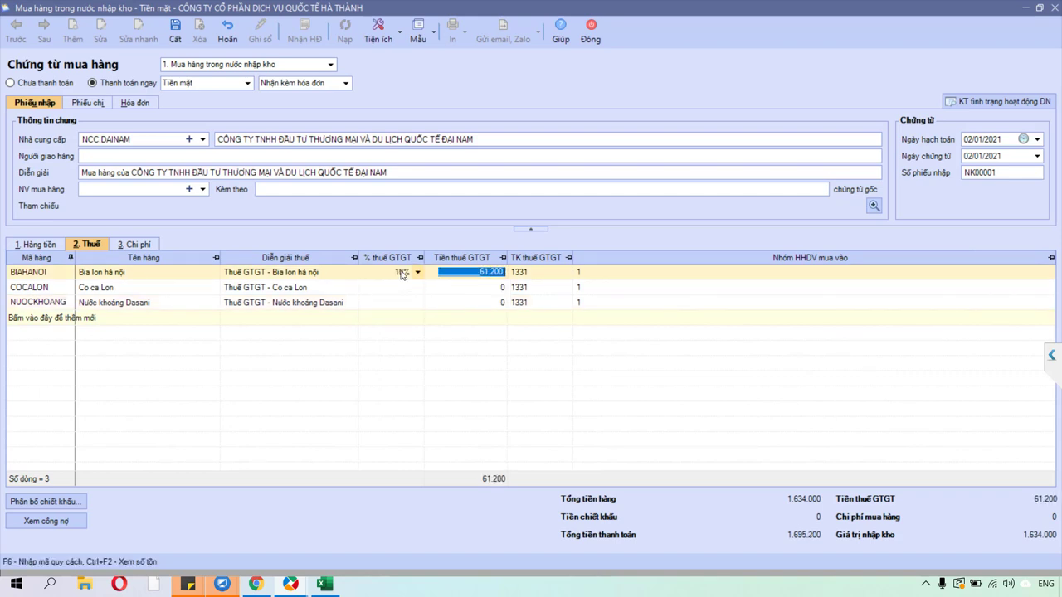
click(402, 272)
right_click(403, 272)
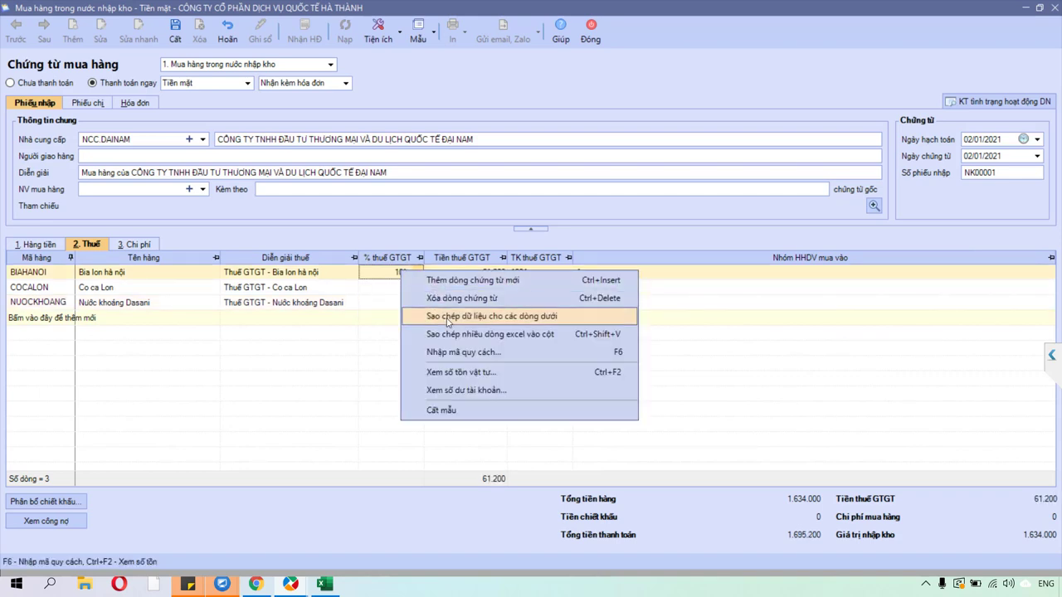
click(448, 317)
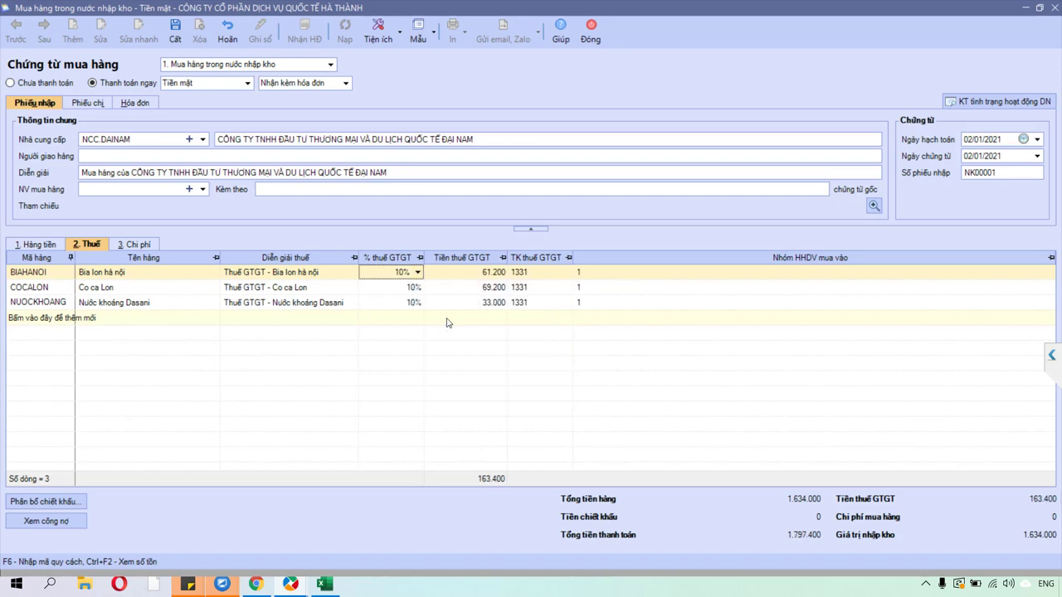
Step: Examine the BIAHANOI line's VAT amount and tax account, and compare the payment voucher's details and dates with the stock receipt
click(477, 275)
click(521, 274)
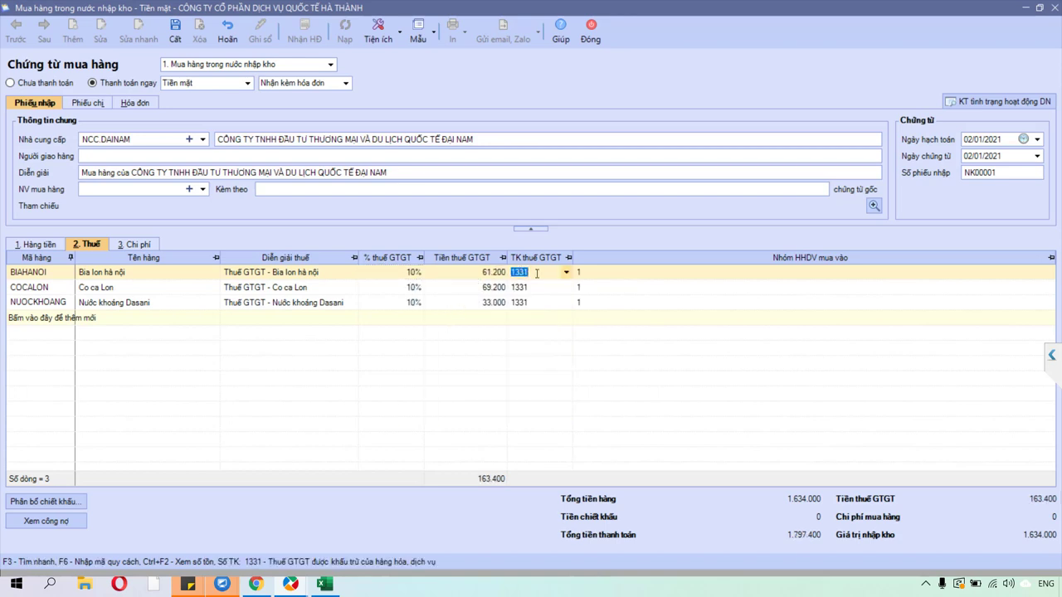
click(539, 272)
drag(539, 272, 504, 276)
click(90, 103)
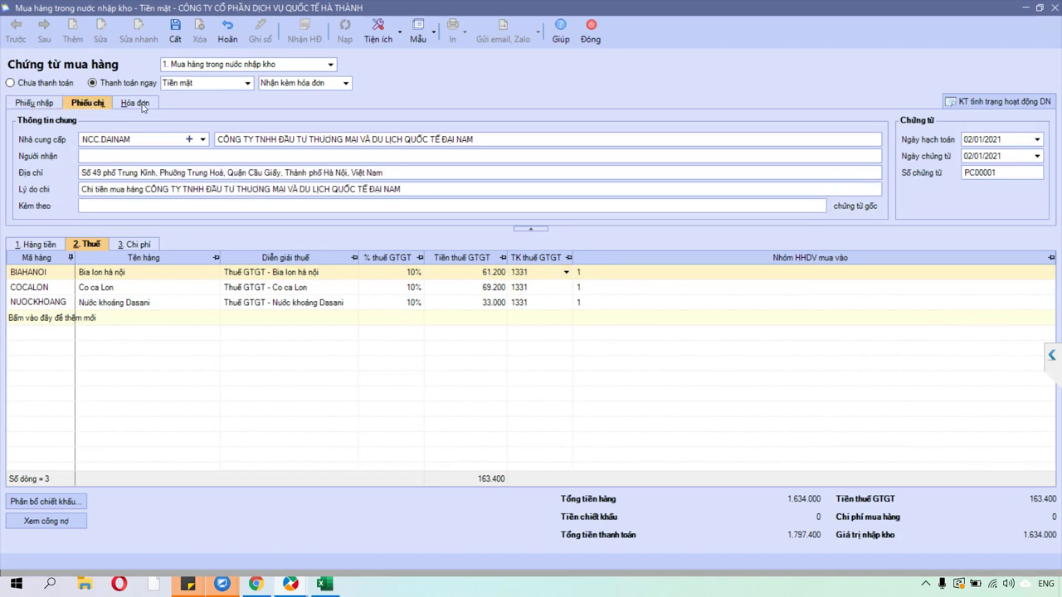
click(40, 108)
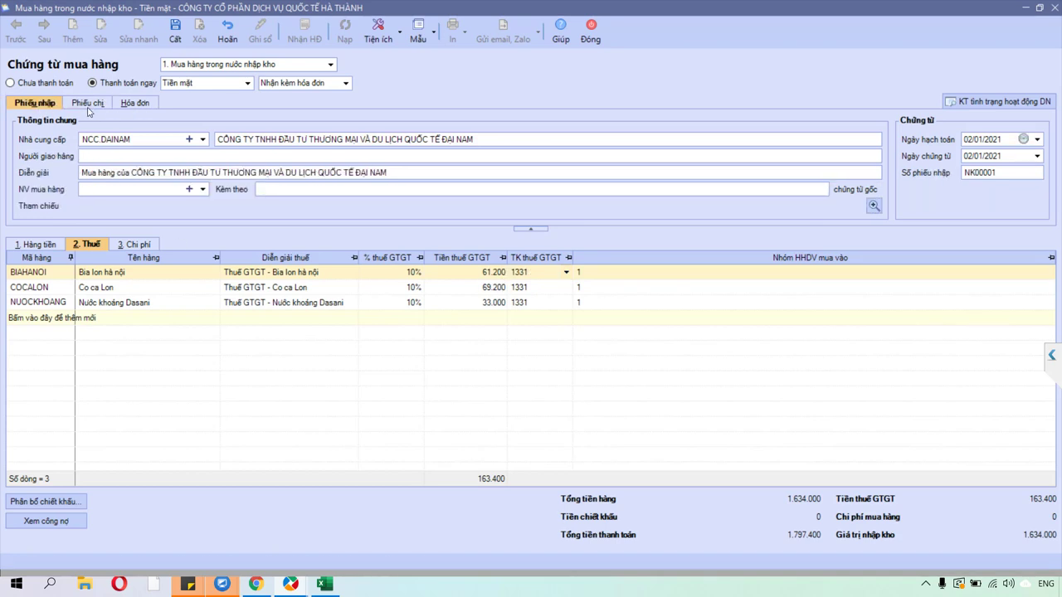
click(88, 103)
click(999, 140)
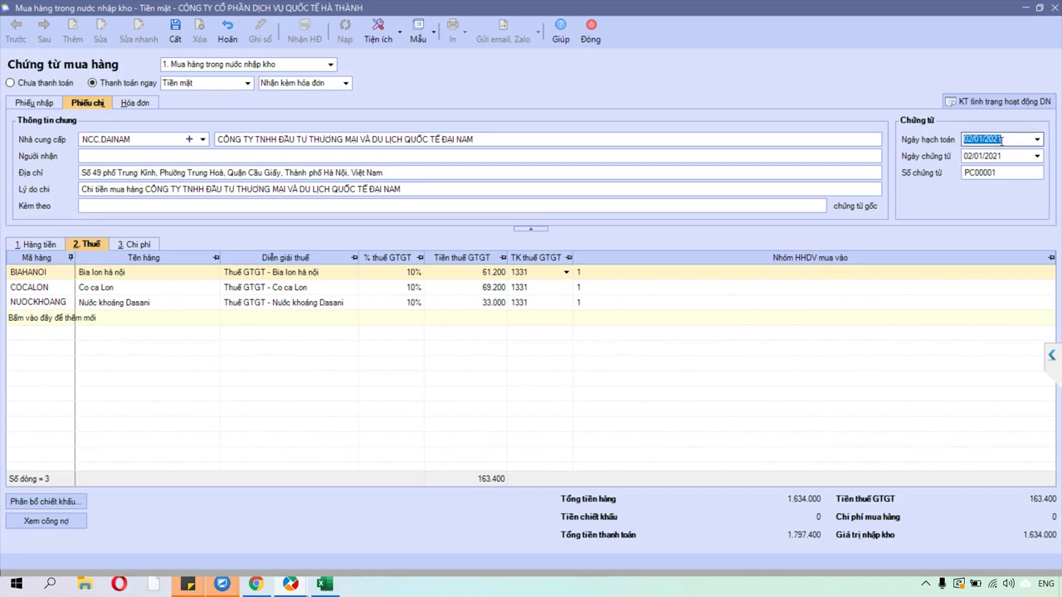
Step: Copy the stock receipt's document date, 02/01/2021, into the invoice date
click(133, 106)
click(971, 170)
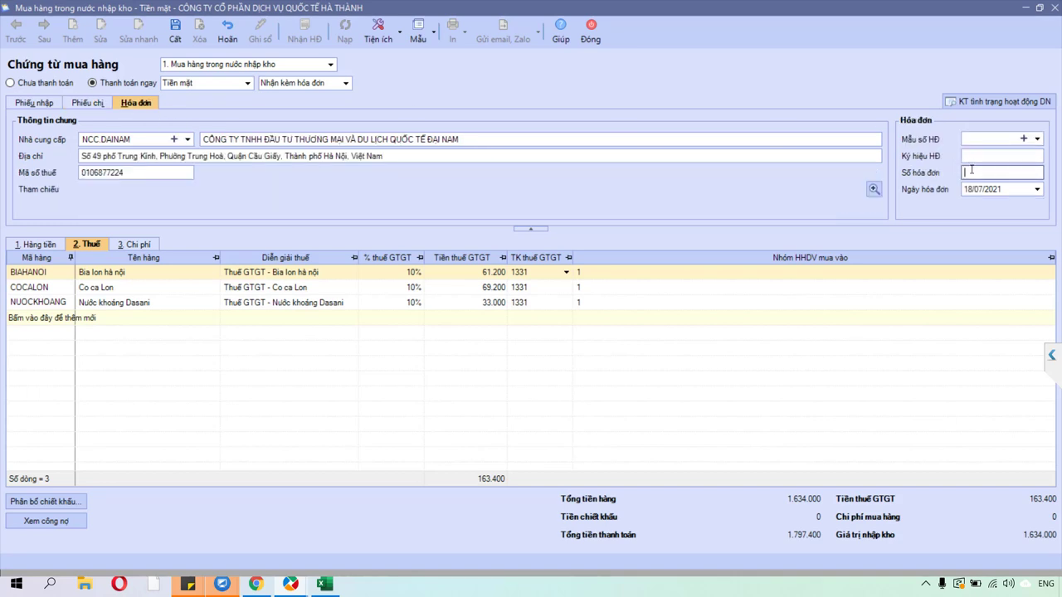
click(41, 105)
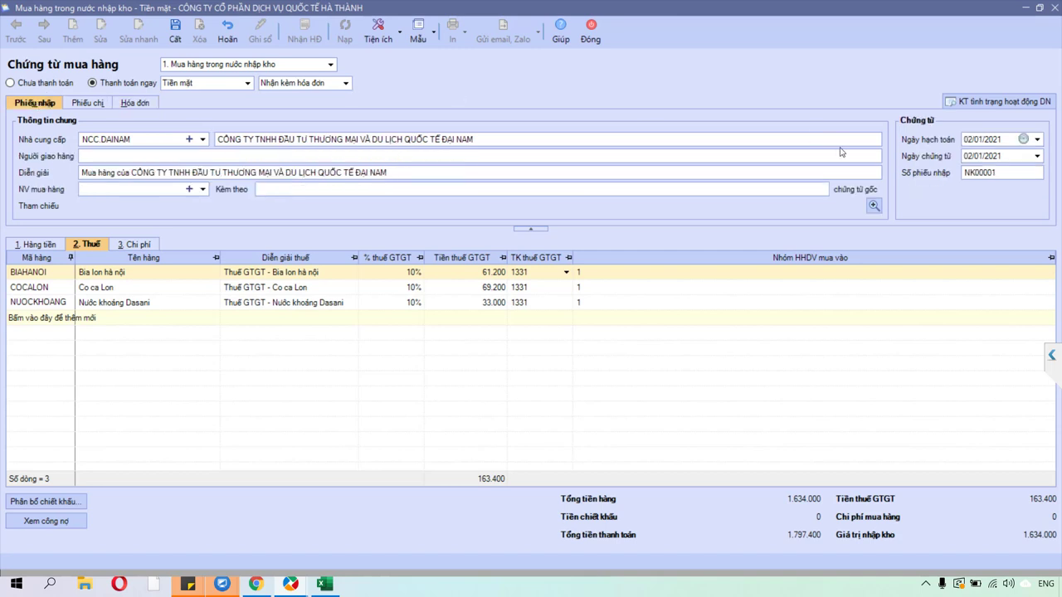
click(987, 164)
key(ctrl+c)
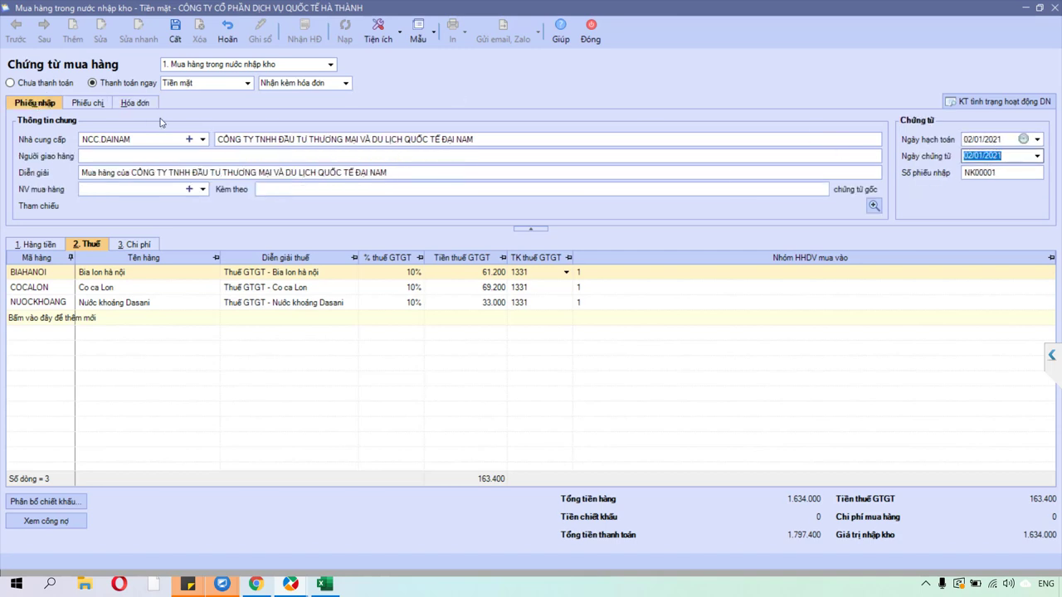
click(137, 105)
click(1004, 190)
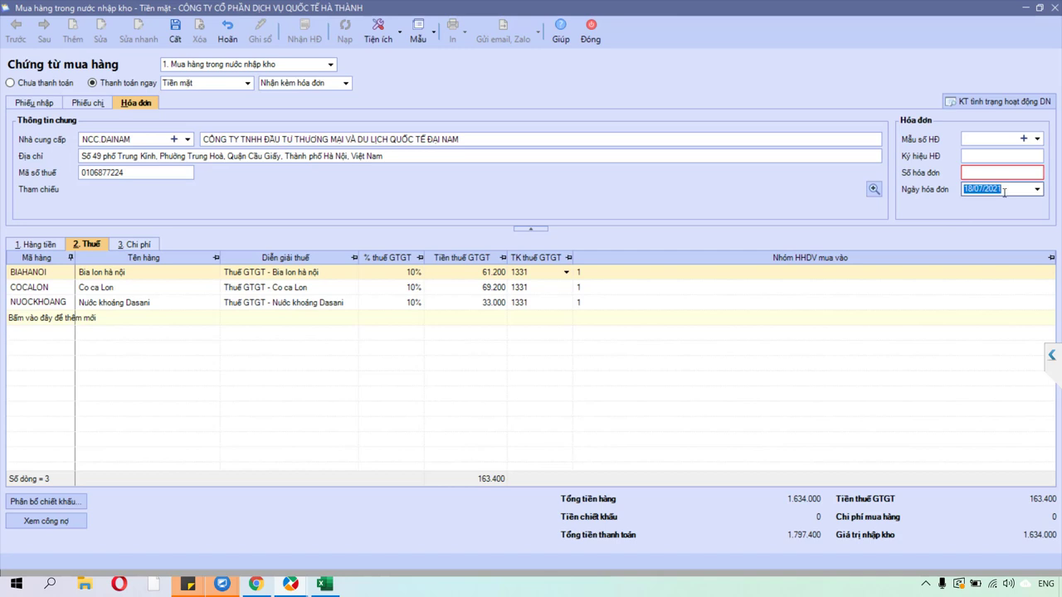
click(42, 108)
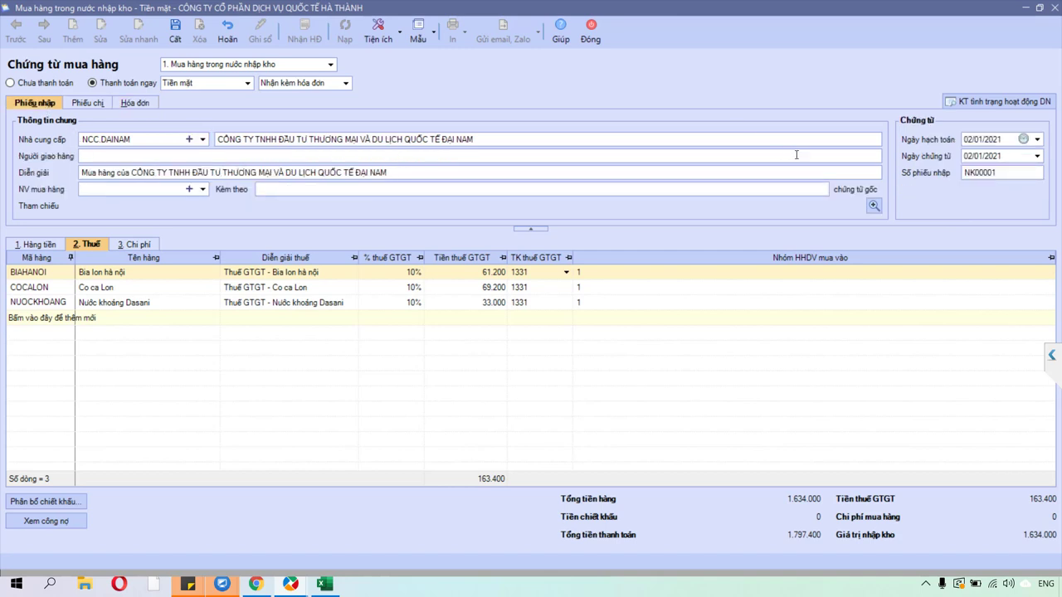
click(137, 104)
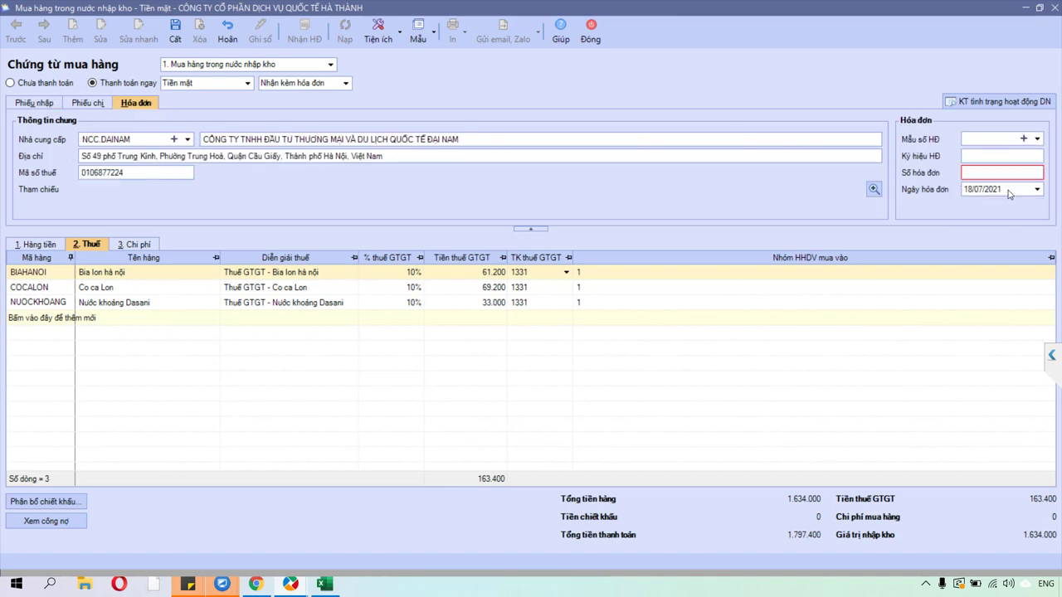
click(1006, 191)
key(ctrl+v)
Step: Check the invoice number on the VAT invoice in Chrome and enter 0000321 as the voucher's invoice number
key(alt+Tab)
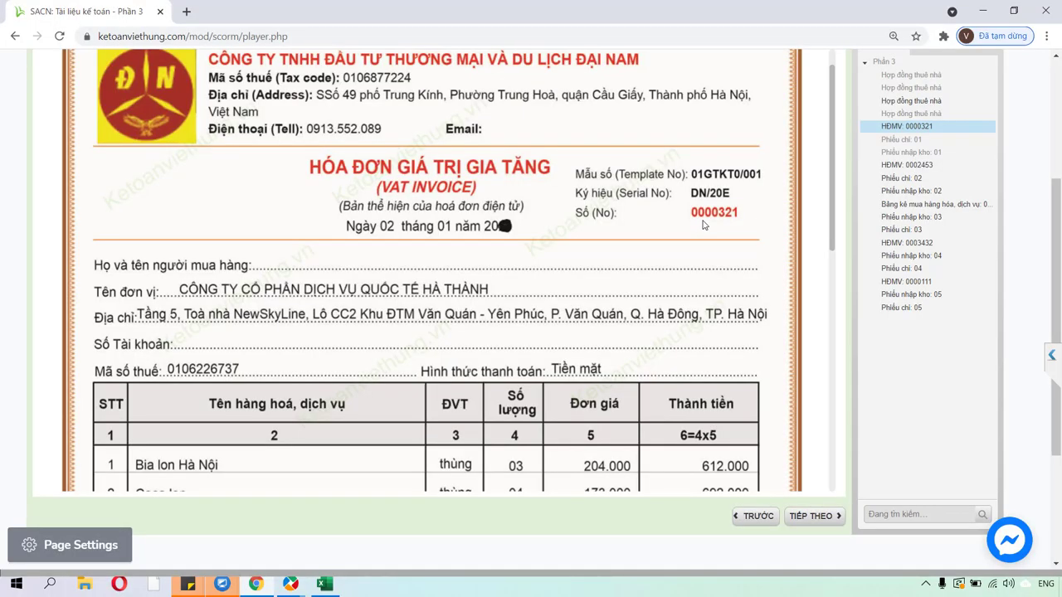
mouse_move(291, 584)
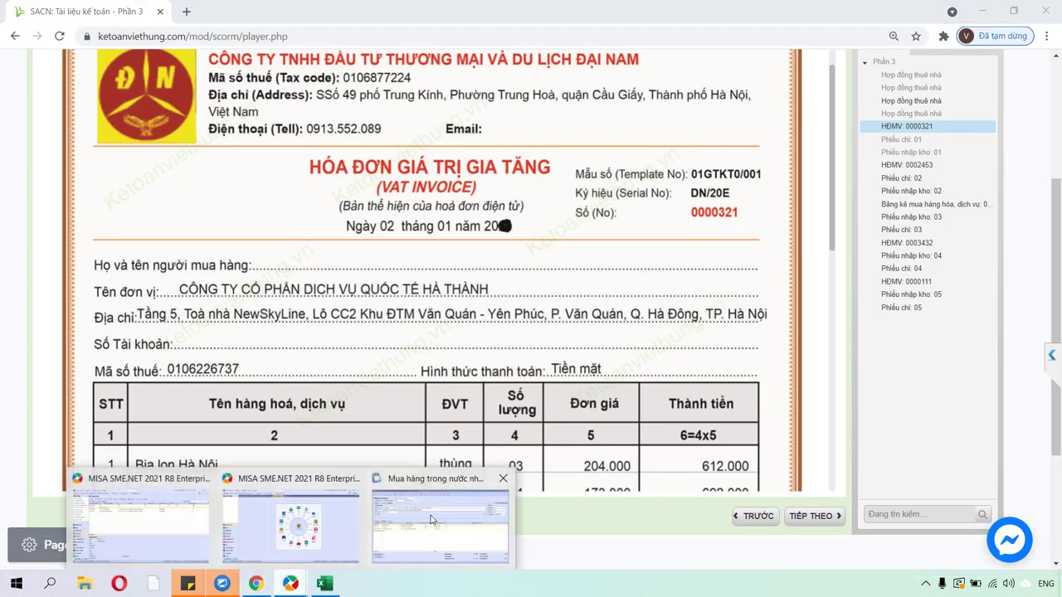
click(450, 550)
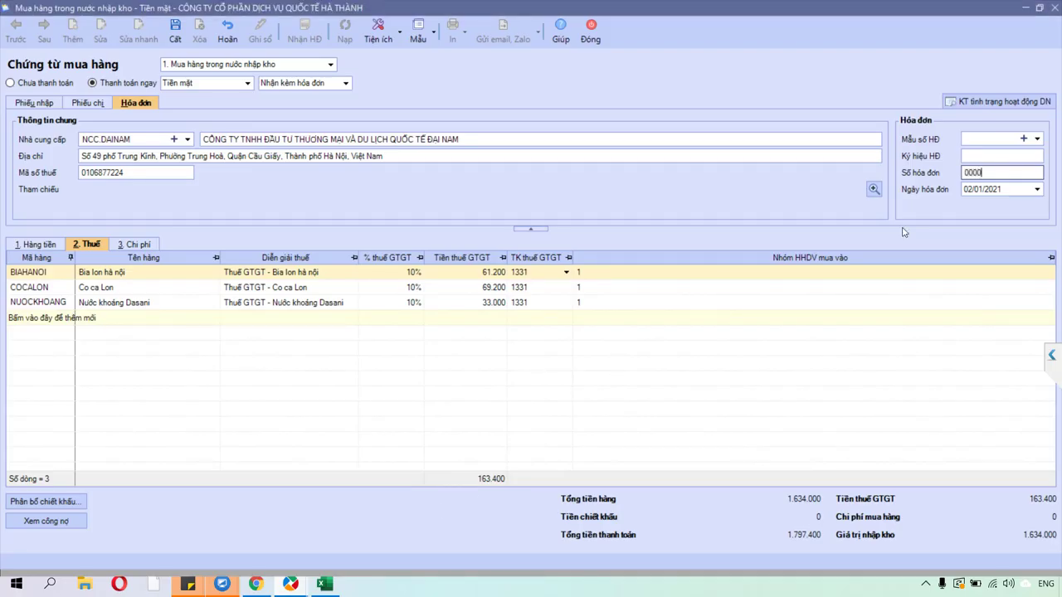
key(Tab)
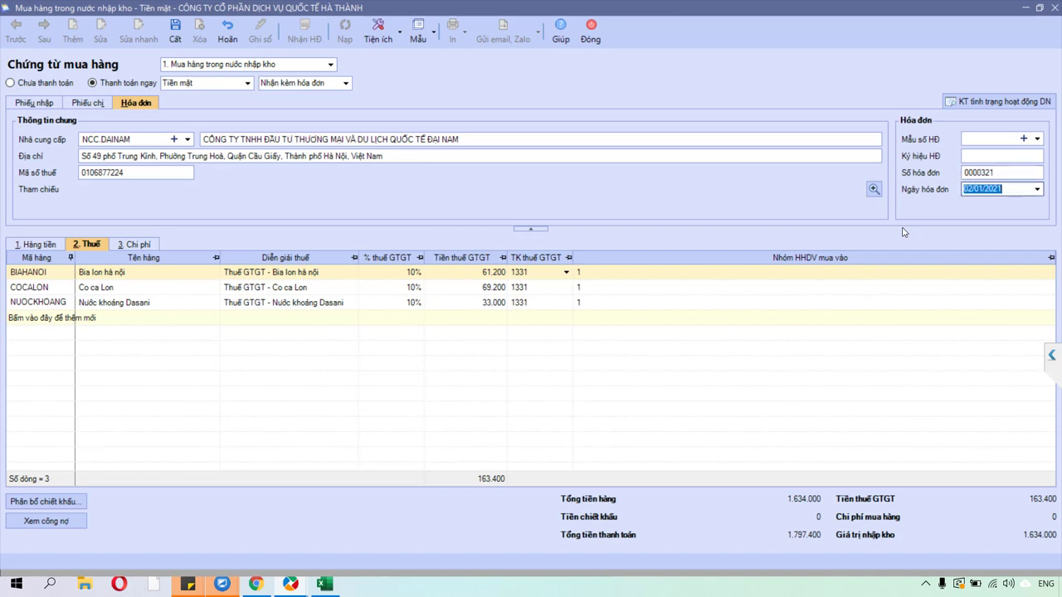
Step: Save the purchase voucher, agree to post it with a negative cash fund, and display its stock receipt details
click(174, 28)
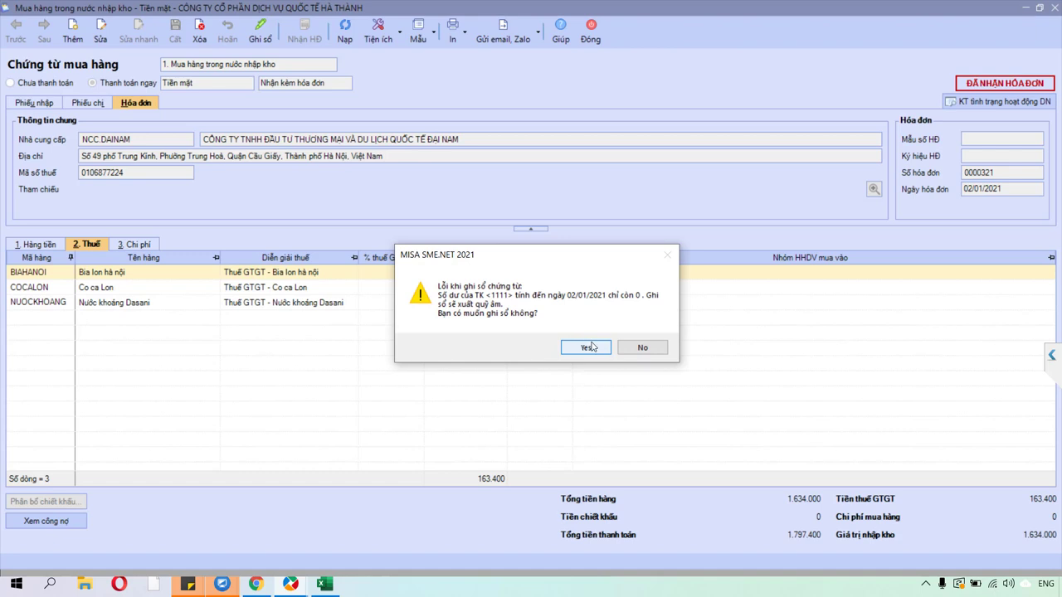
click(594, 349)
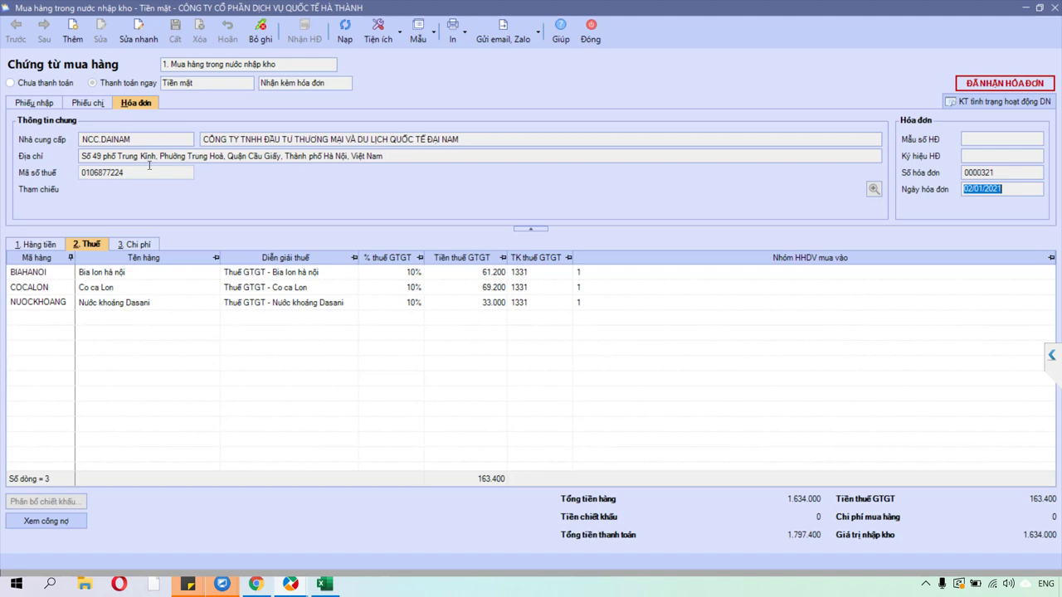
click(35, 105)
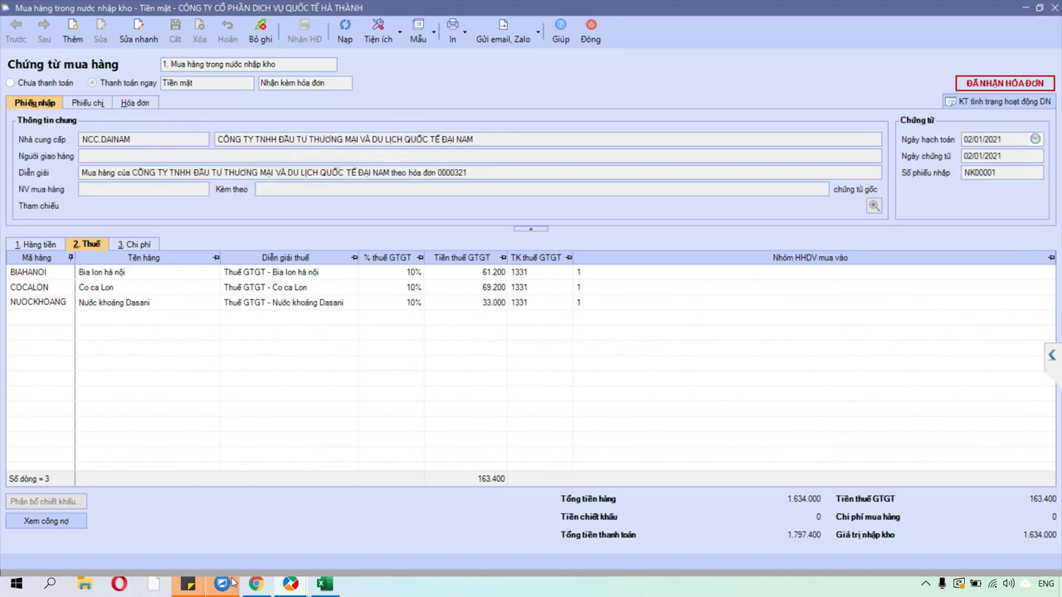